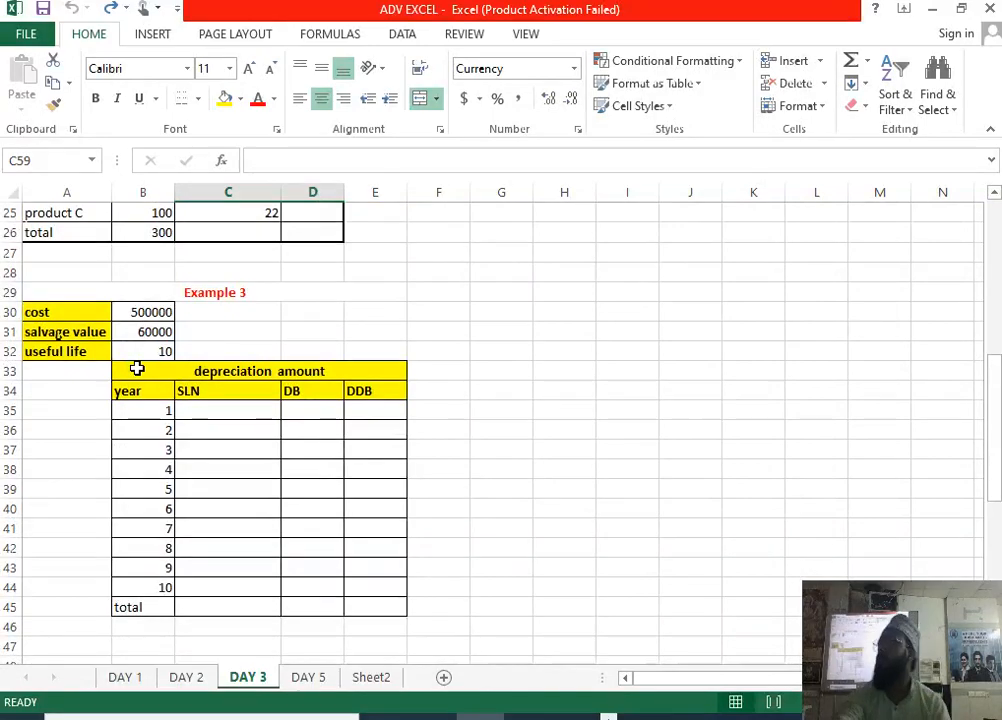
Calculate Example 4's net present value in C59 with NPV, using the discount rate in C52 and the yearly returns in C54:D58.
{"action": "scroll", "coordinate": [137, 368], "scroll_direction": "down", "scroll_amount": 7}
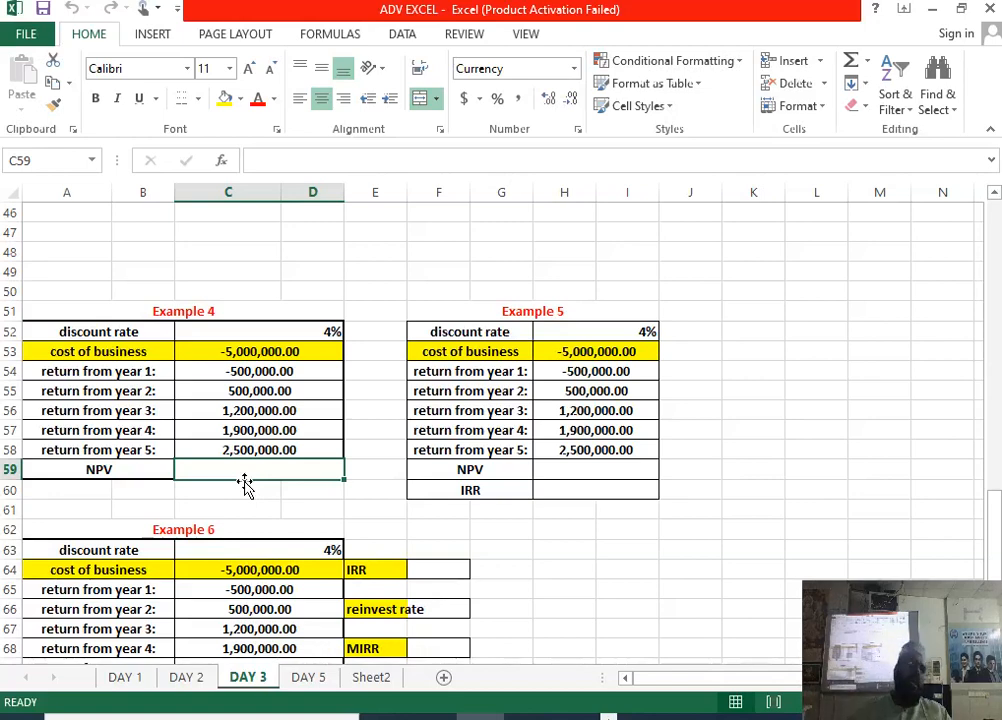
{"action": "left_click", "coordinate": [258, 352]}
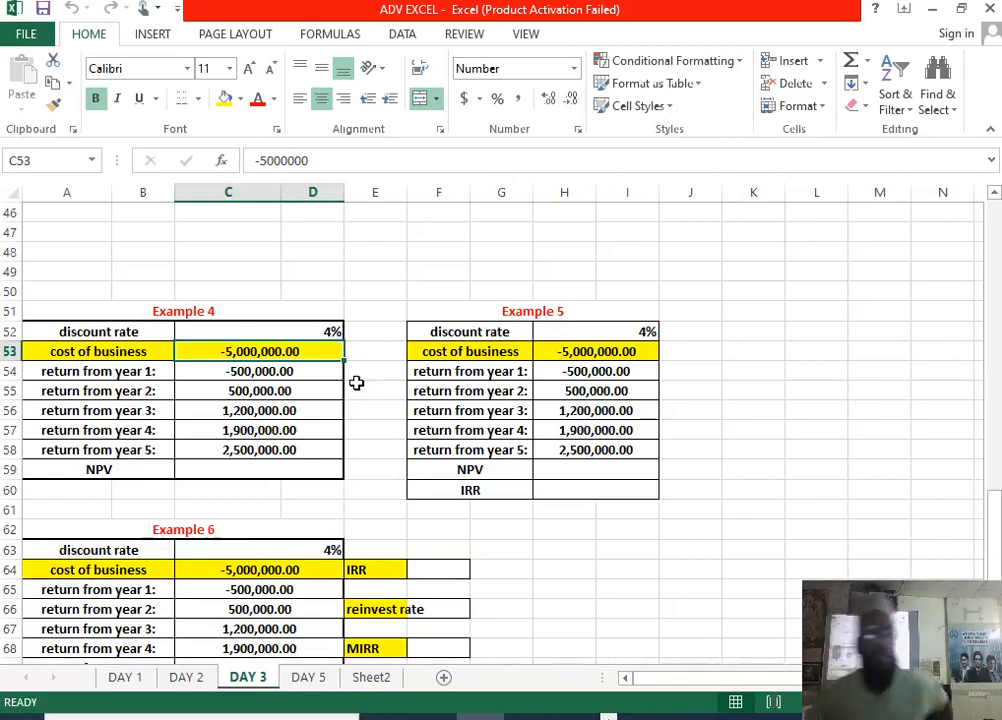
{"action": "left_click", "coordinate": [268, 372]}
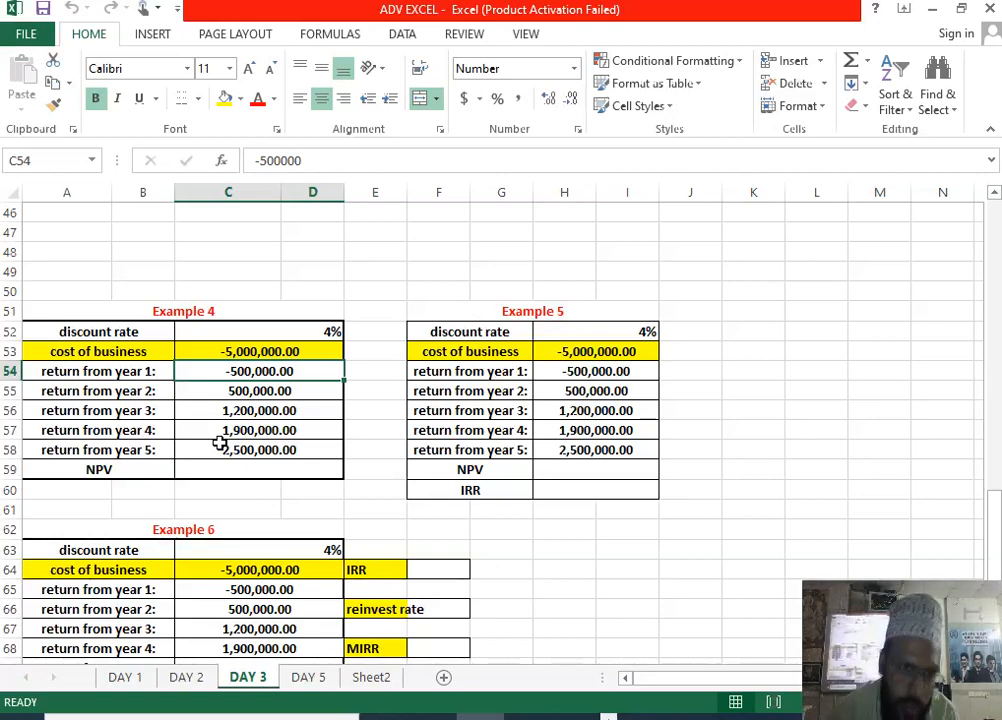
{"action": "key", "text": "Down"}
{"action": "key", "text": "Down"}
{"action": "key", "text": "Down"}
{"action": "key", "text": "Down"}
{"action": "key", "text": "Down"}
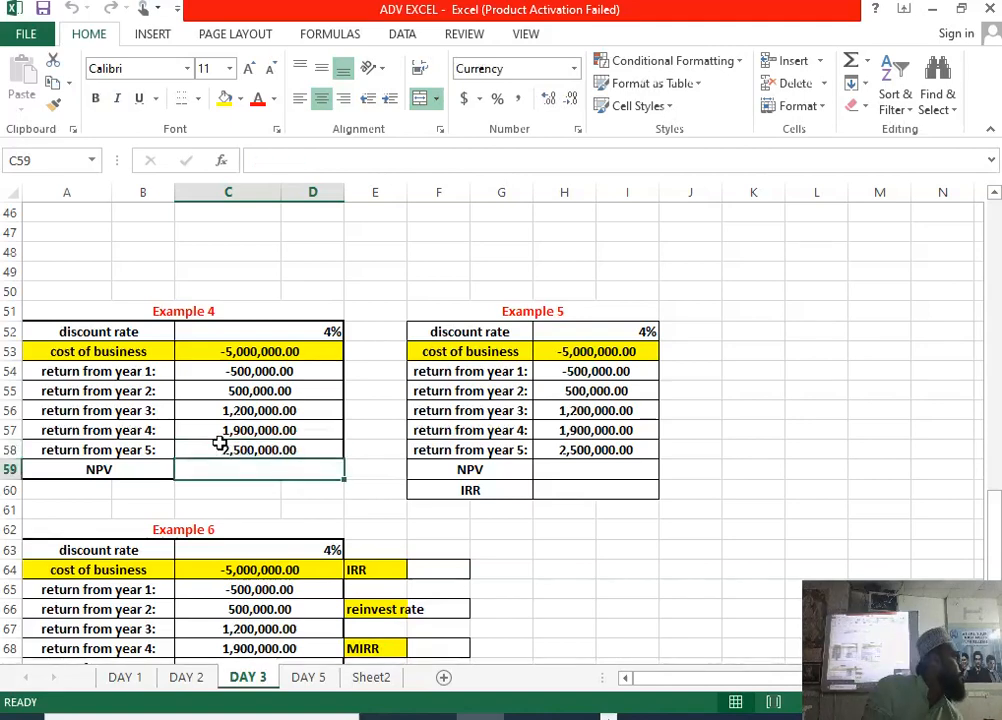
{"action": "type", "text": "=n"}
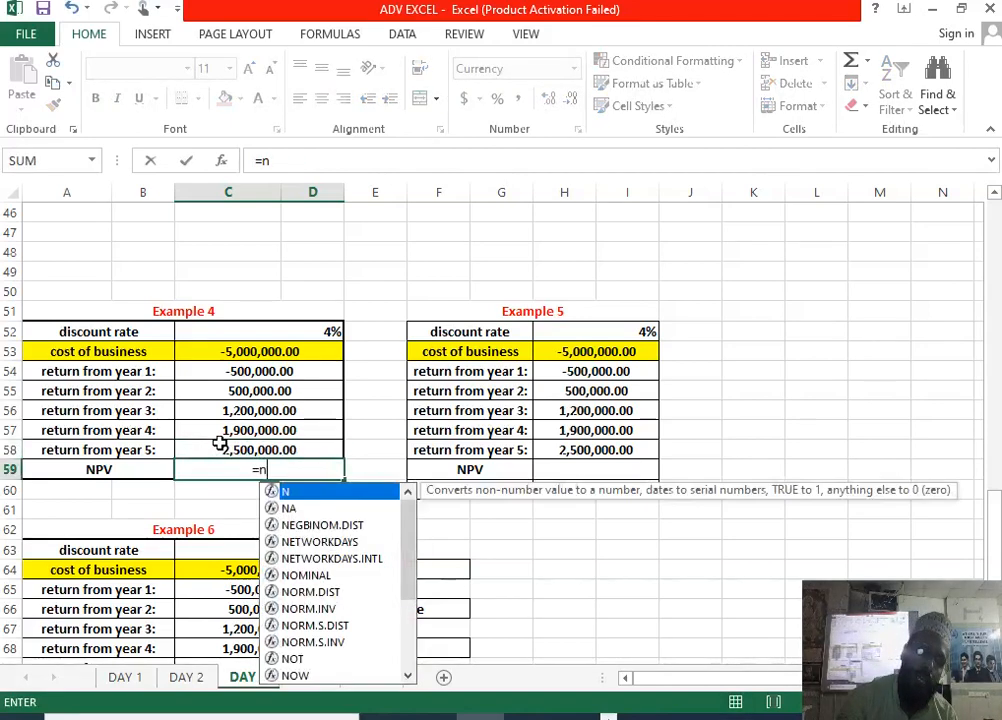
{"action": "type", "text": "pv"}
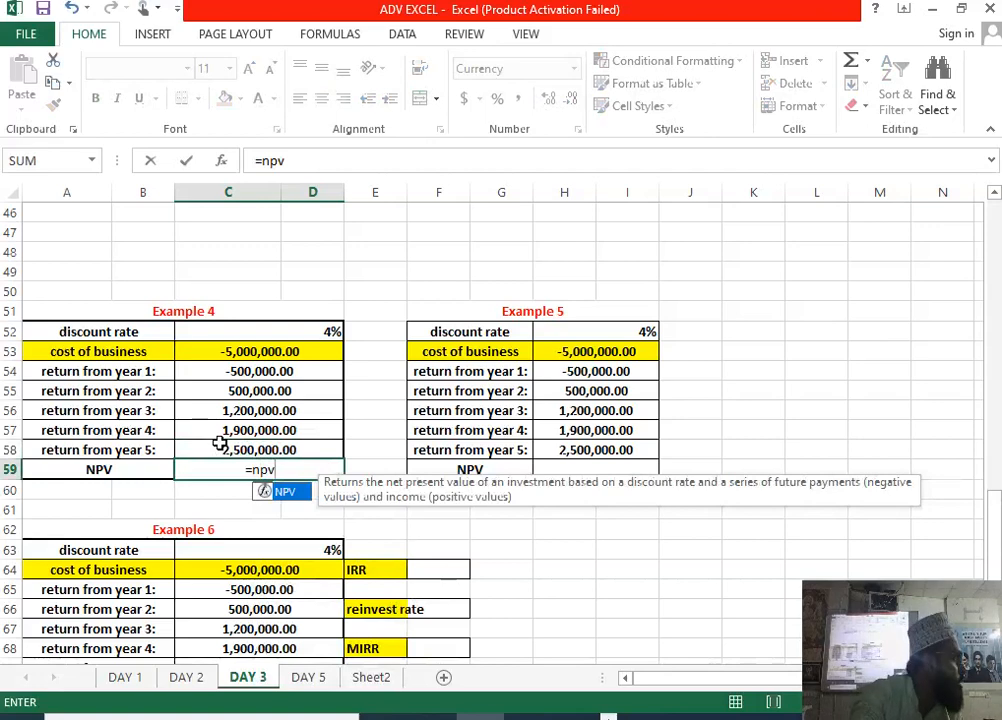
{"action": "key", "text": "Tab"}
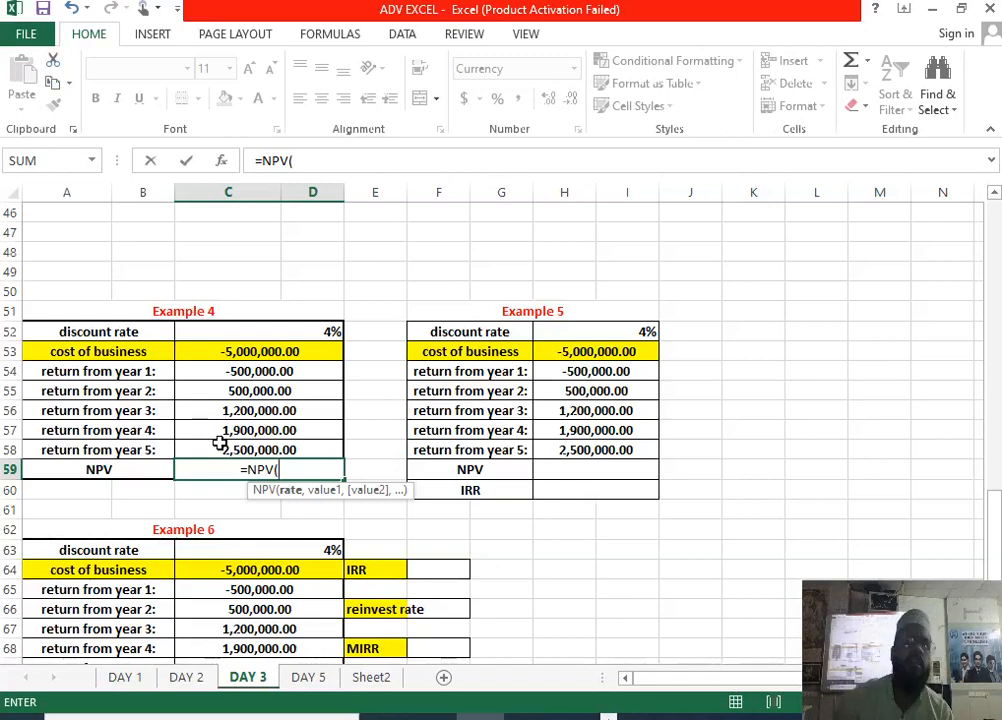
{"action": "left_click", "coordinate": [289, 322]}
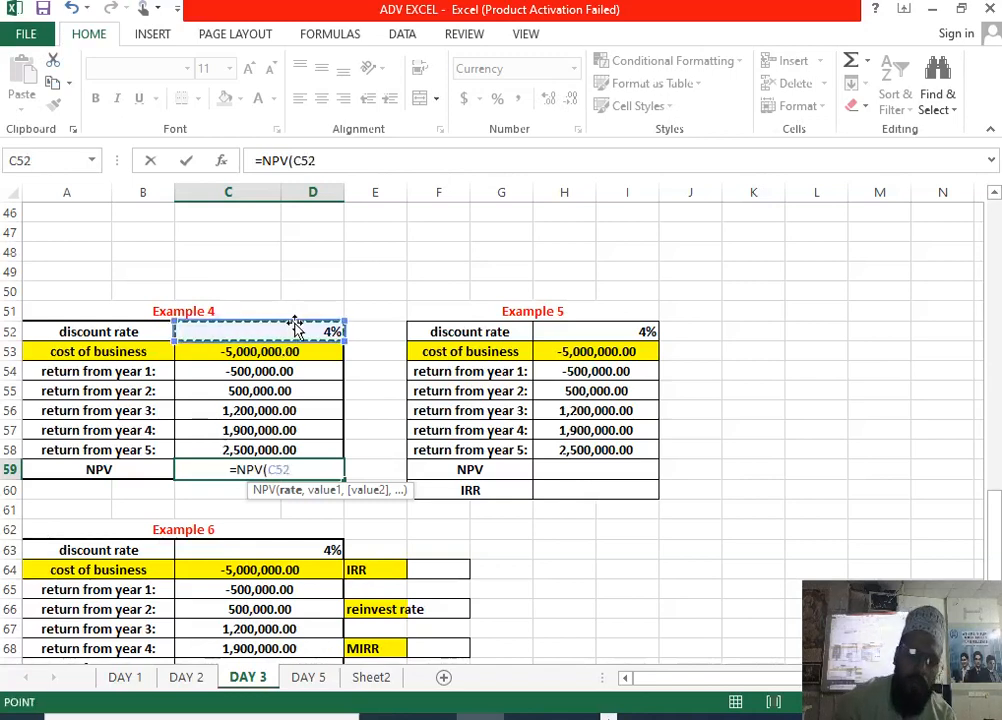
{"action": "type", "text": ","}
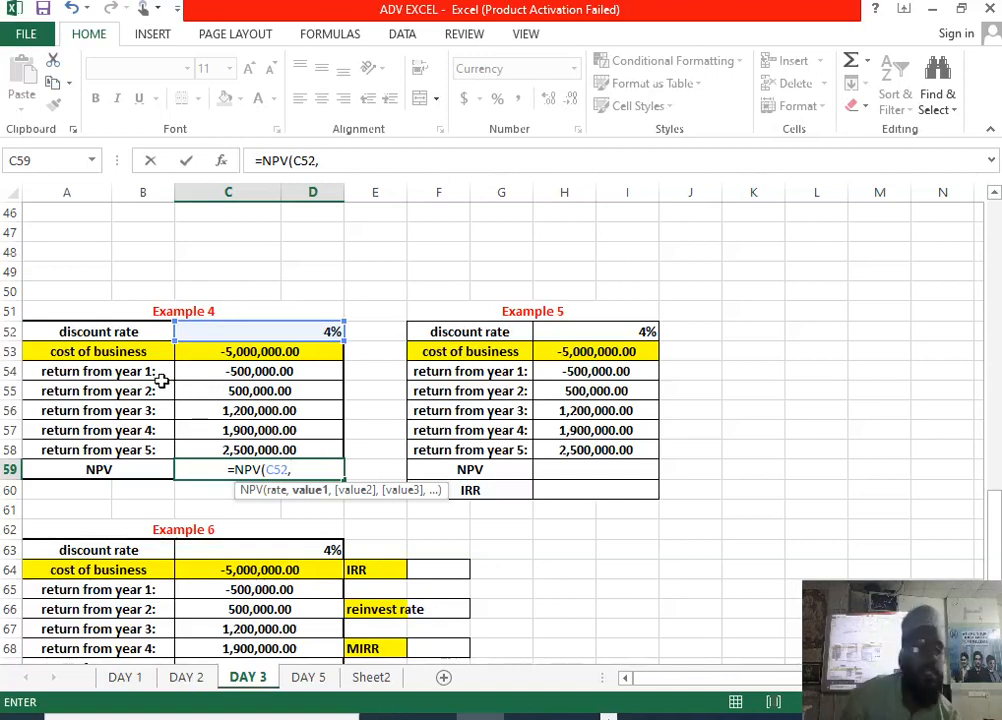
{"action": "left_click_drag", "start_coordinate": [215, 376], "coordinate": [228, 443]}
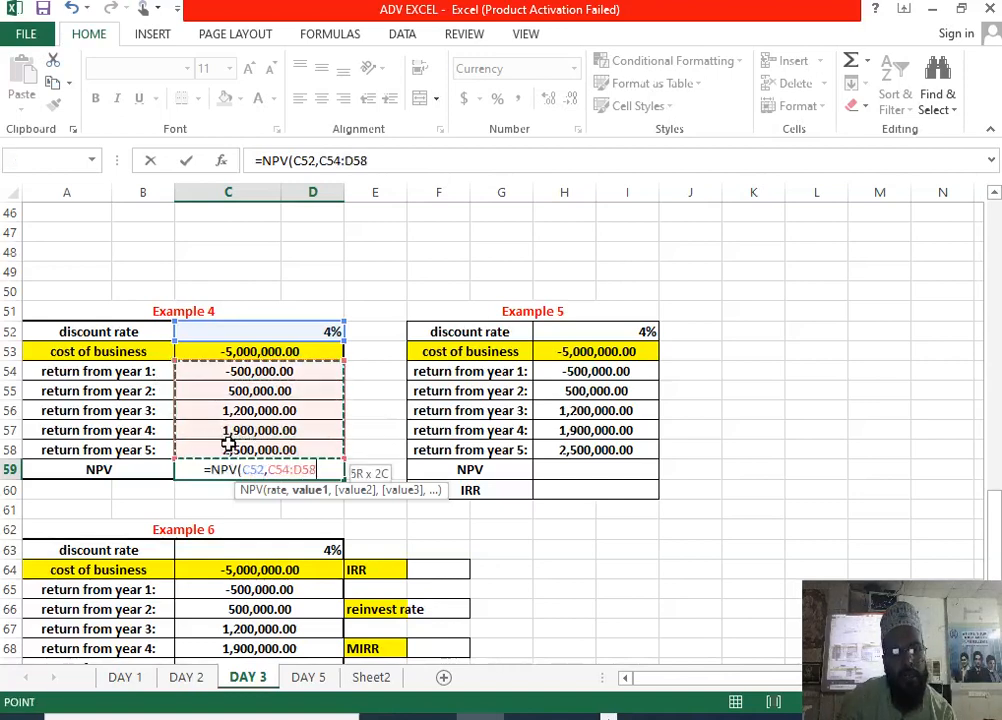
{"action": "key", "text": "Return"}
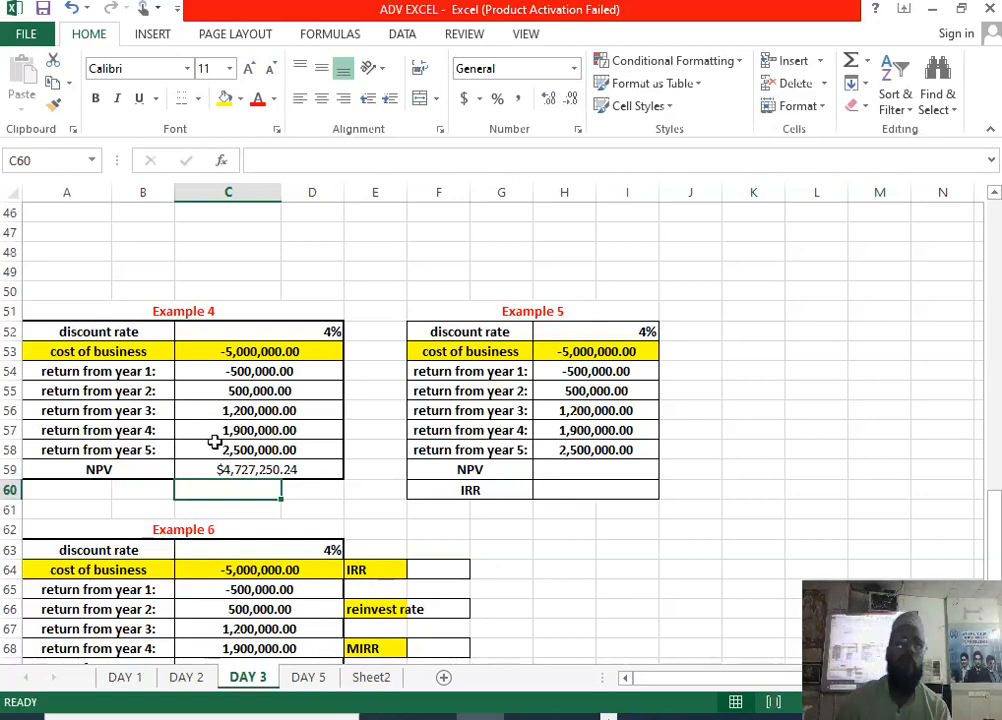
Calculate Example 5's net present value in H59 with NPV, using the discount rate in H52 and the yearly returns in H54:I58.
{"action": "left_click", "coordinate": [576, 466]}
{"action": "type", "text": "=npv"}
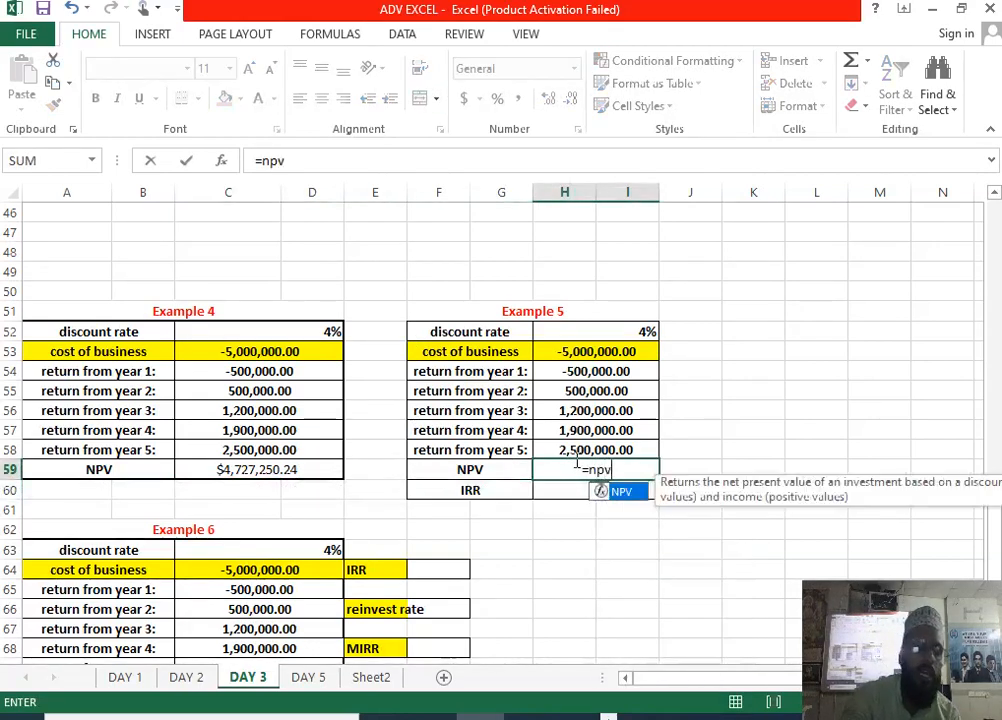
{"action": "key", "text": "Tab"}
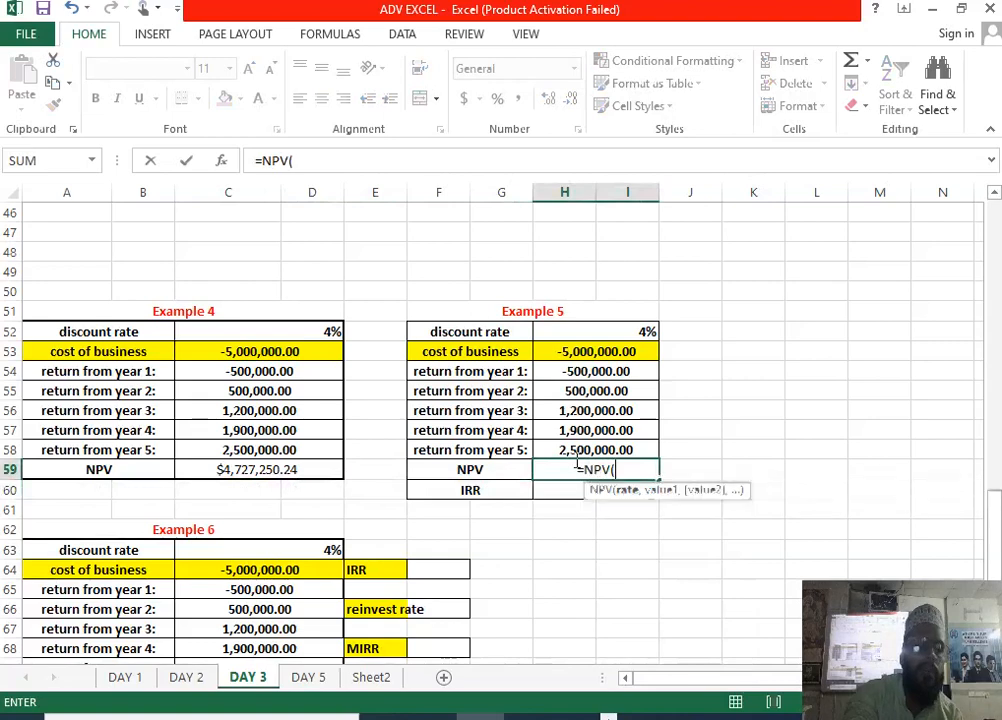
{"action": "left_click", "coordinate": [627, 329]}
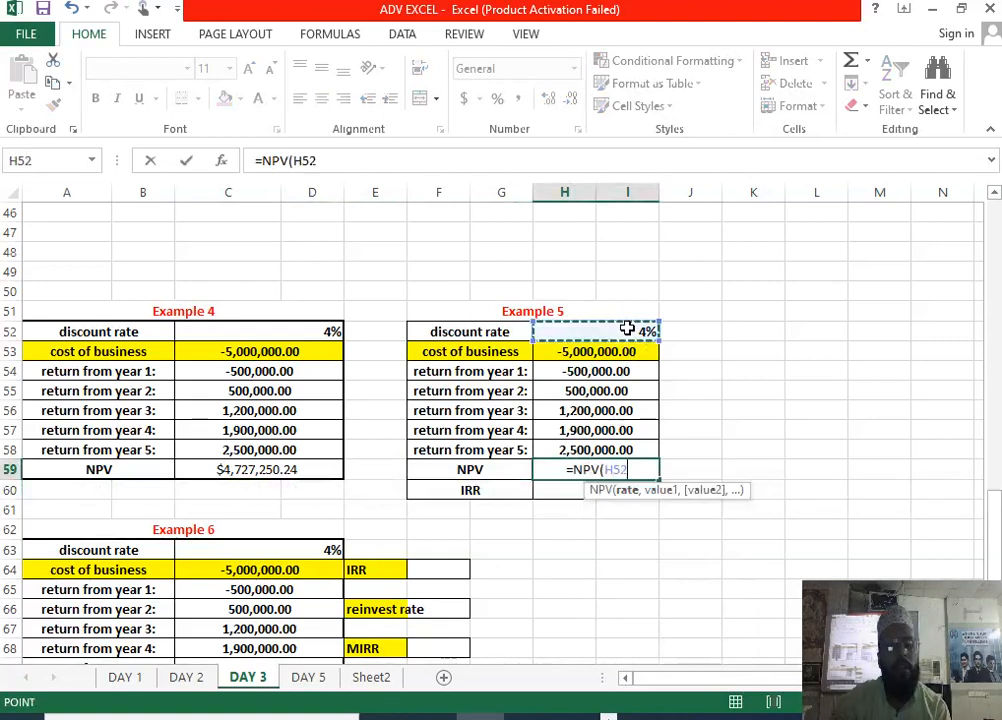
{"action": "type", "text": ","}
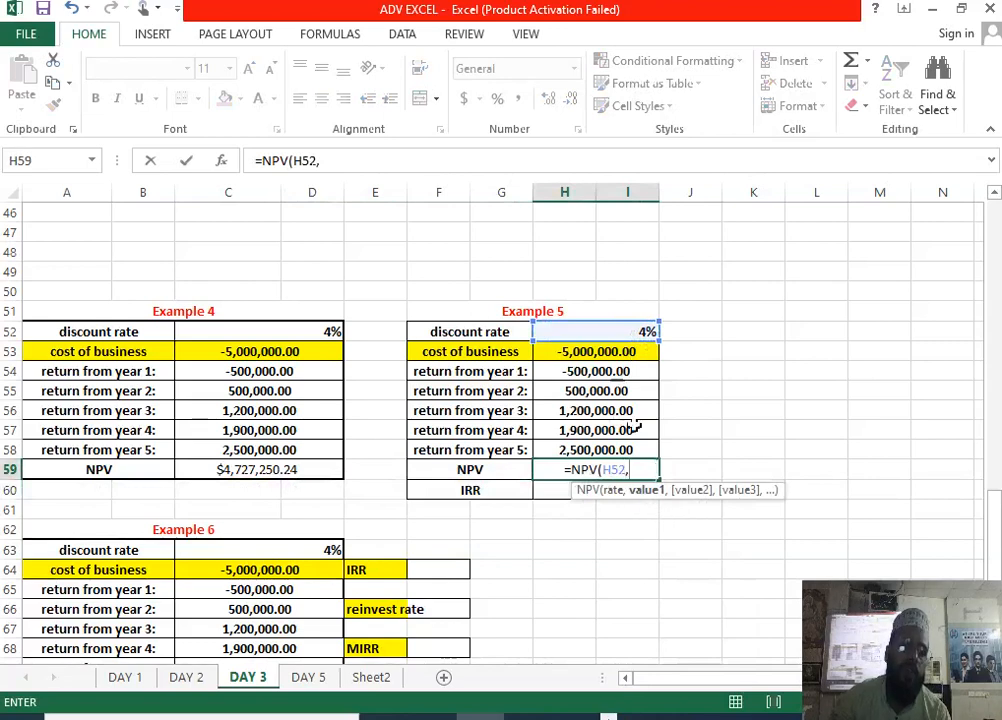
{"action": "left_click_drag", "start_coordinate": [596, 372], "coordinate": [594, 449]}
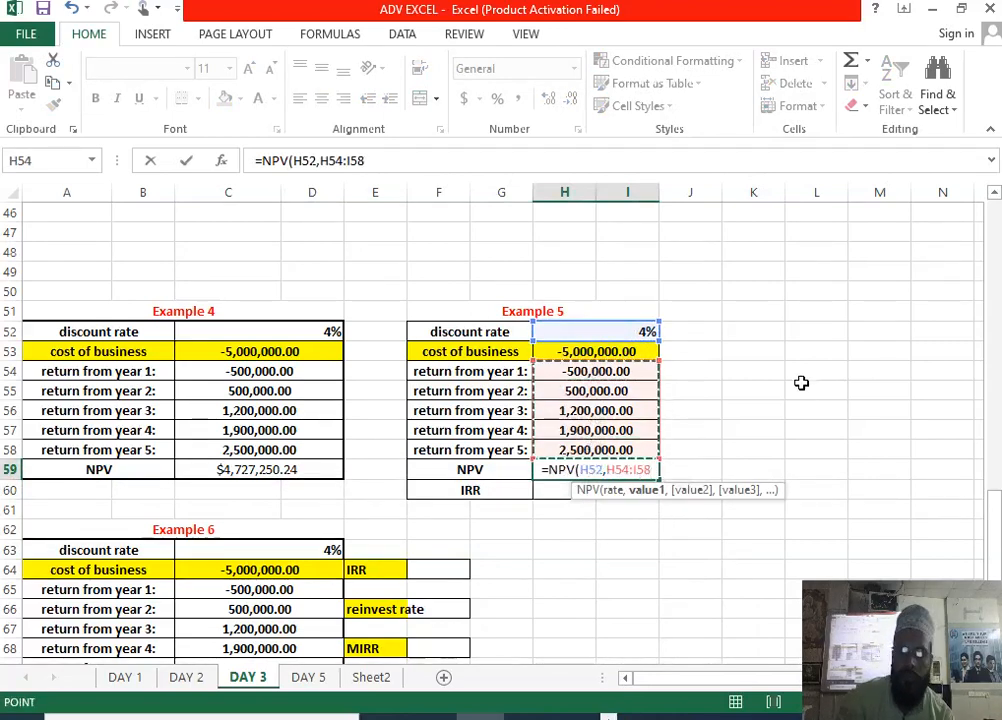
{"action": "key", "text": "Return"}
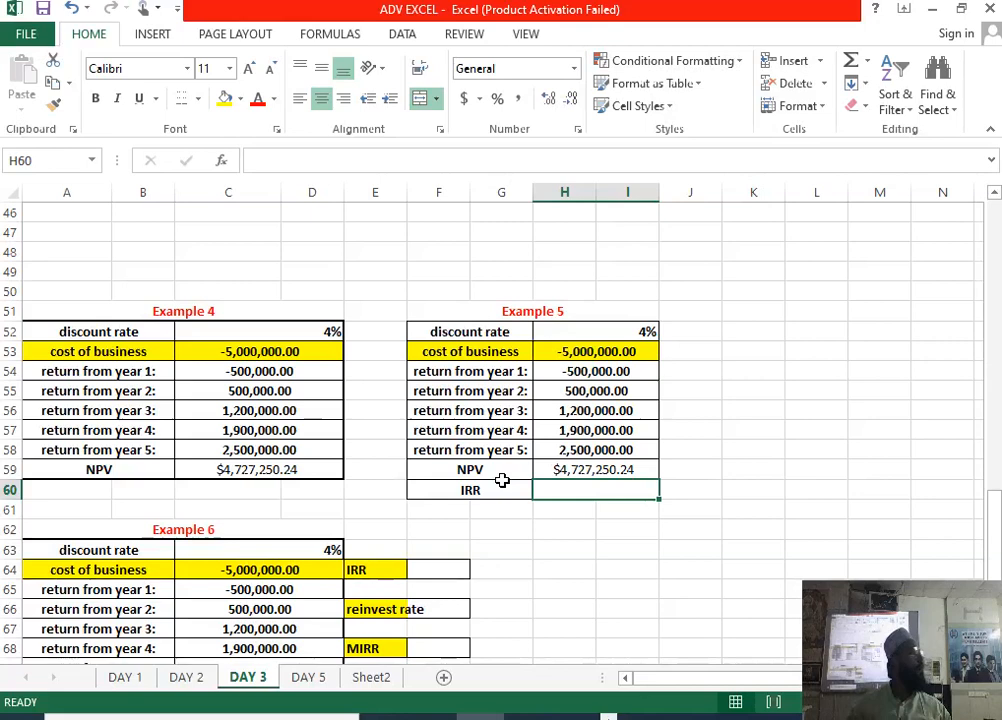
Calculate Example 5's IRR in H60 from the cash flows in H53:I58, with the discount rate in H52 as the guess.
{"action": "type", "text": "=irr"}
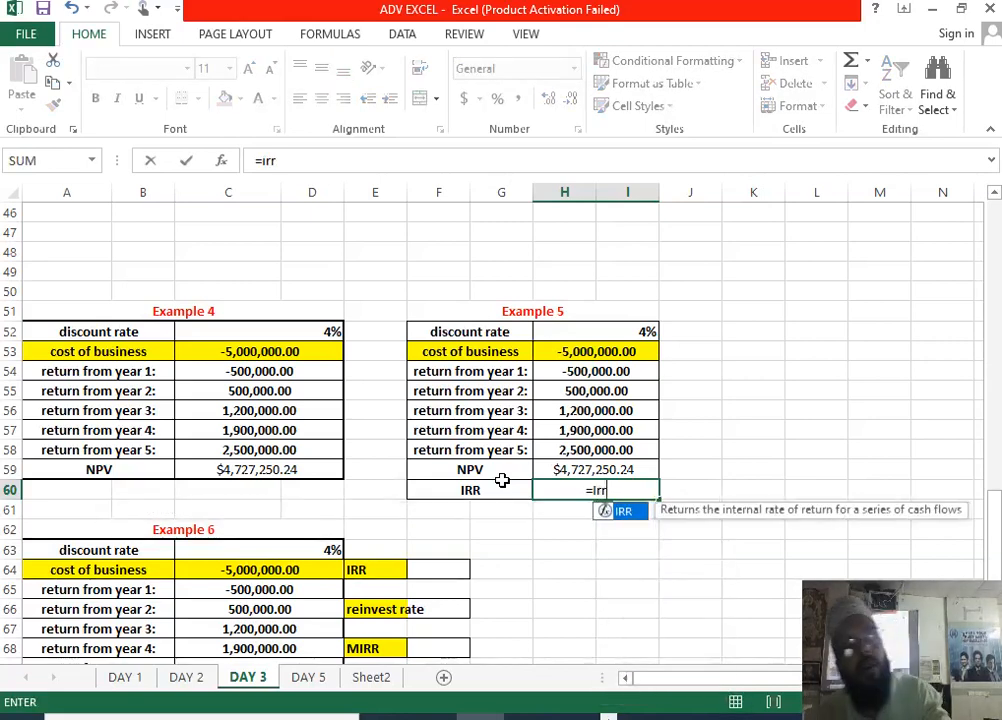
{"action": "key", "text": "Tab"}
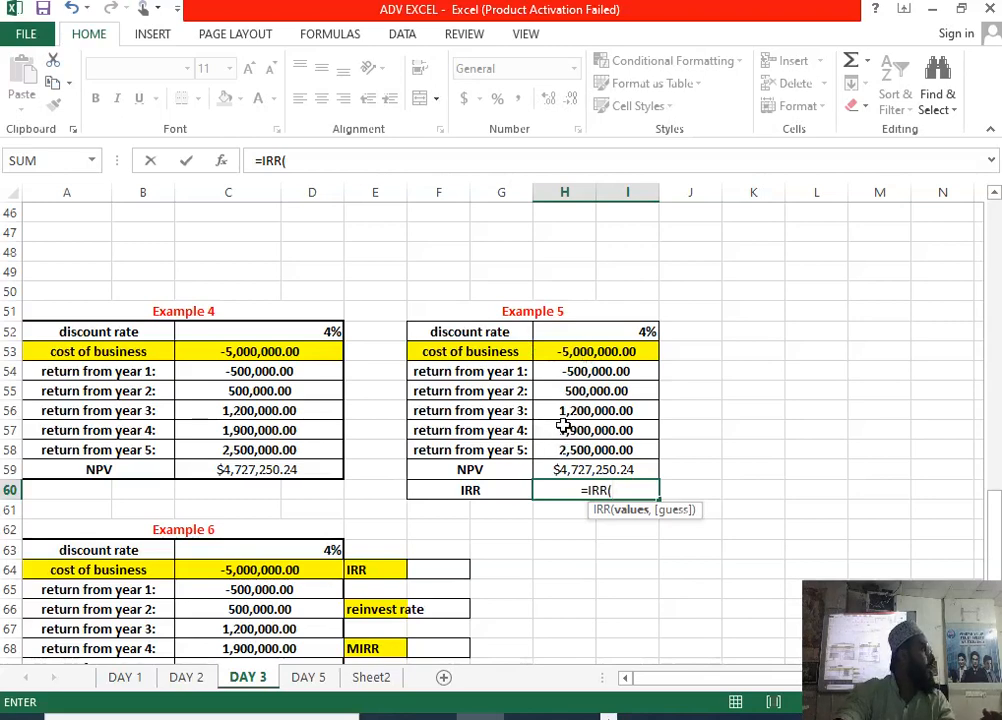
{"action": "left_click_drag", "start_coordinate": [577, 352], "coordinate": [581, 450]}
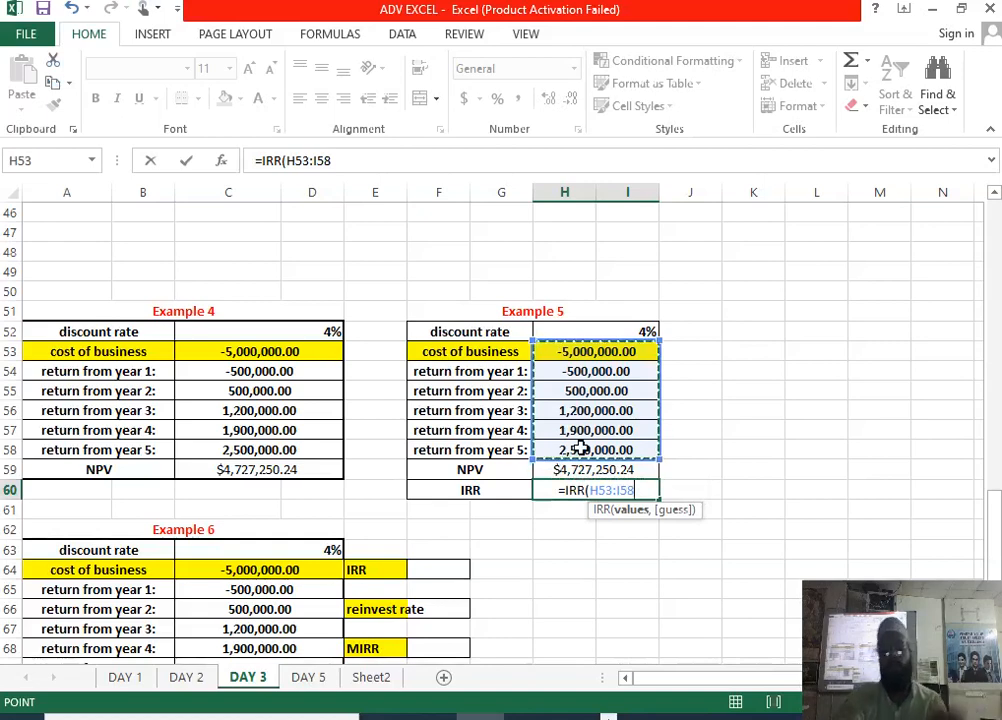
{"action": "type", "text": ","}
{"action": "left_click", "coordinate": [645, 332]}
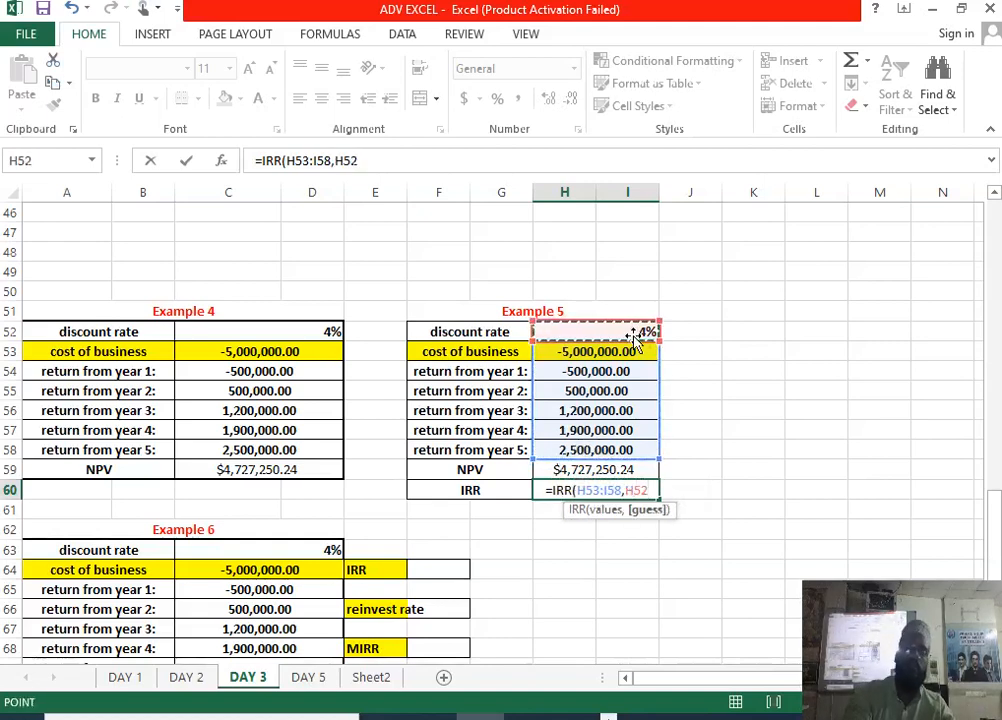
{"action": "key", "text": "Return"}
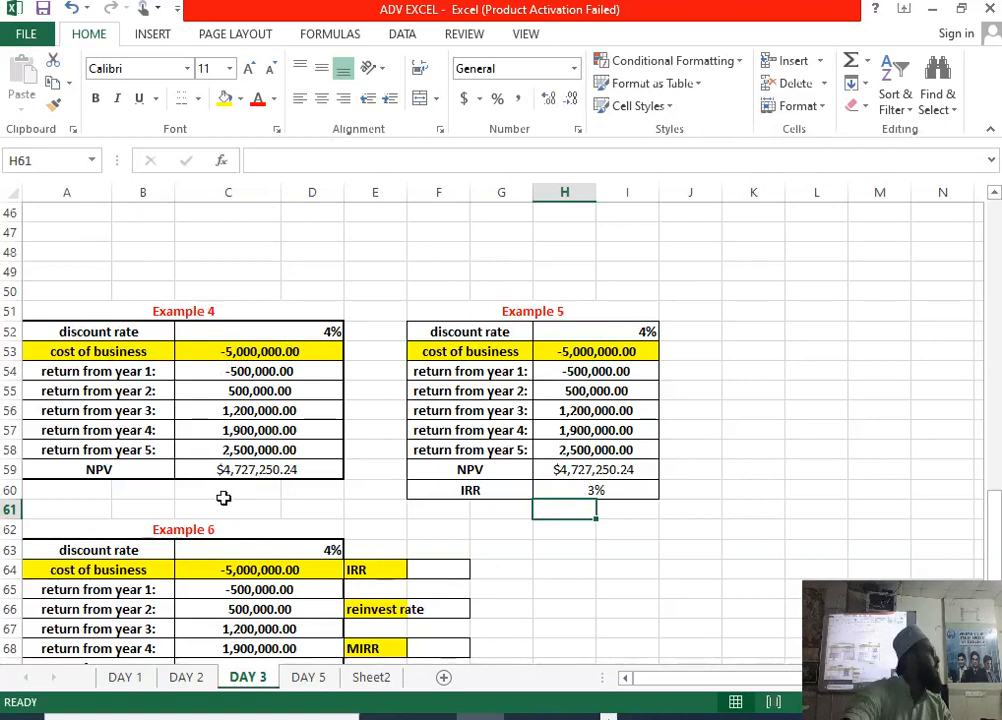
Format Example 5's IRR result in H60 to show two decimal places.
{"action": "left_click", "coordinate": [588, 489]}
{"action": "left_click", "coordinate": [548, 98]}
{"action": "left_click", "coordinate": [548, 98]}
{"action": "left_click", "coordinate": [548, 98]}
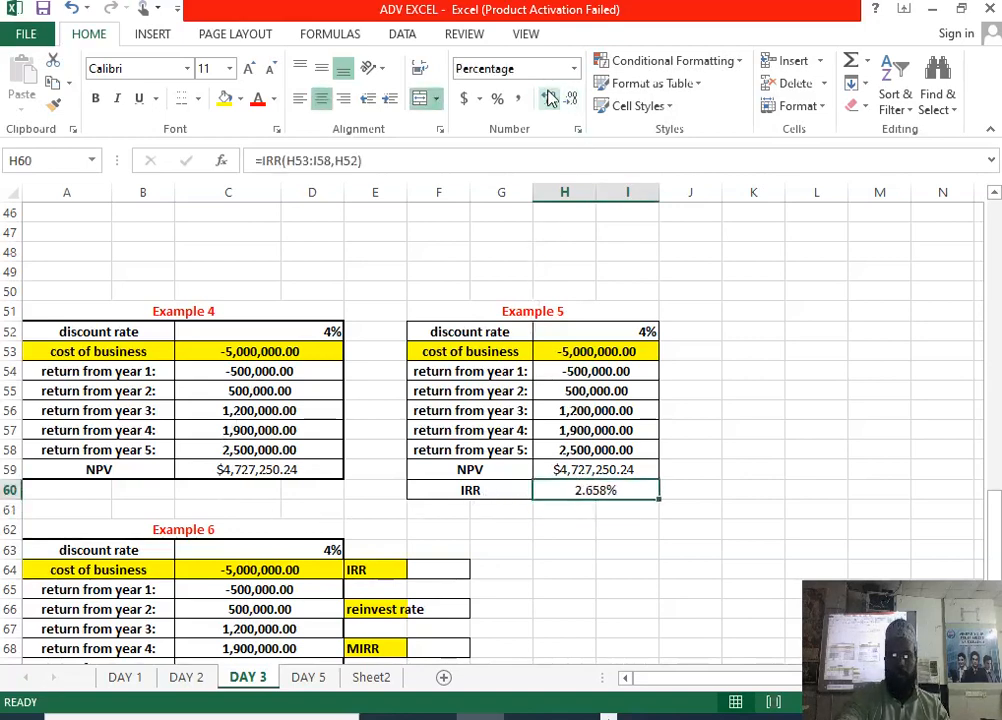
{"action": "left_click", "coordinate": [569, 98]}
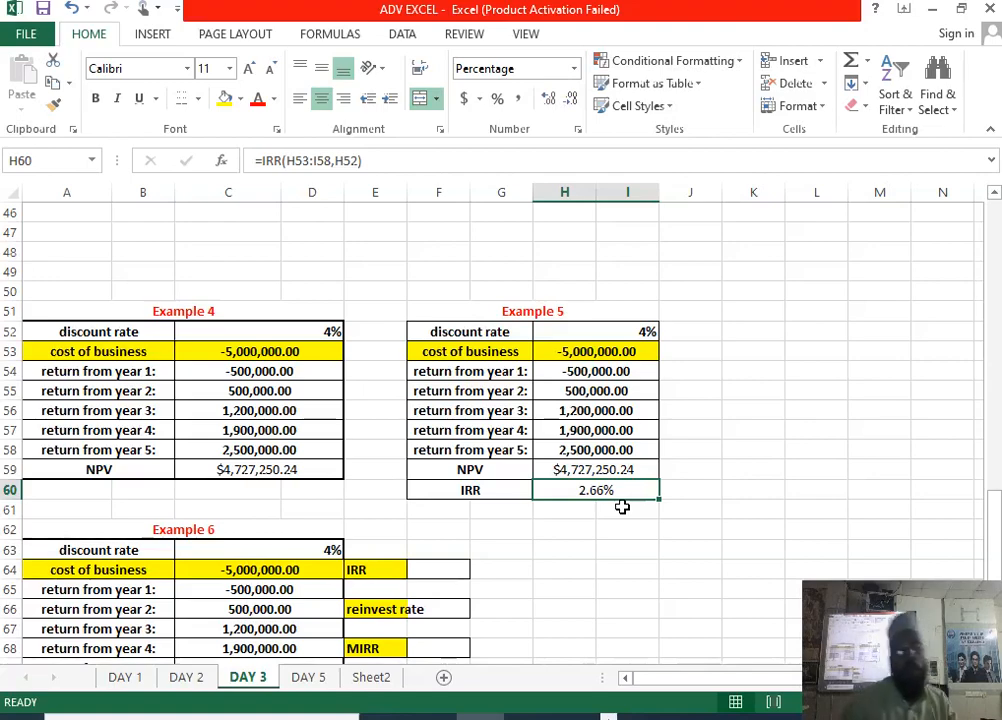
Calculate Example 6's net present value in C70 with NPV, using the discount rate in C63 and the yearly returns in C65:D69.
{"action": "scroll", "coordinate": [259, 474], "scroll_direction": "down", "scroll_amount": 2}
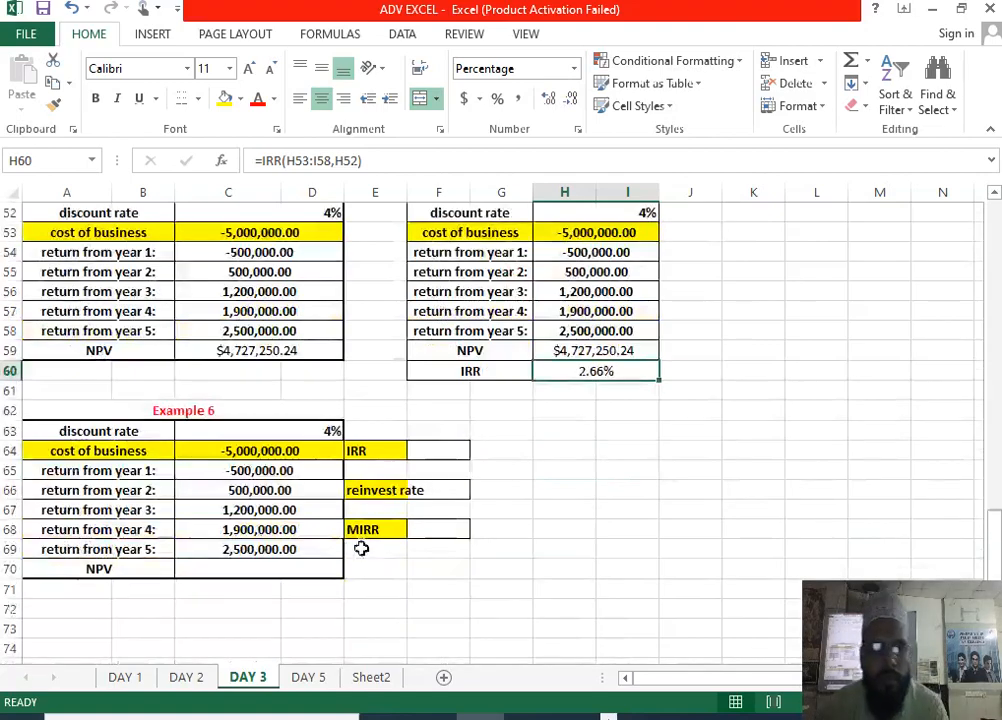
{"action": "left_click", "coordinate": [274, 572]}
{"action": "type", "text": "="}
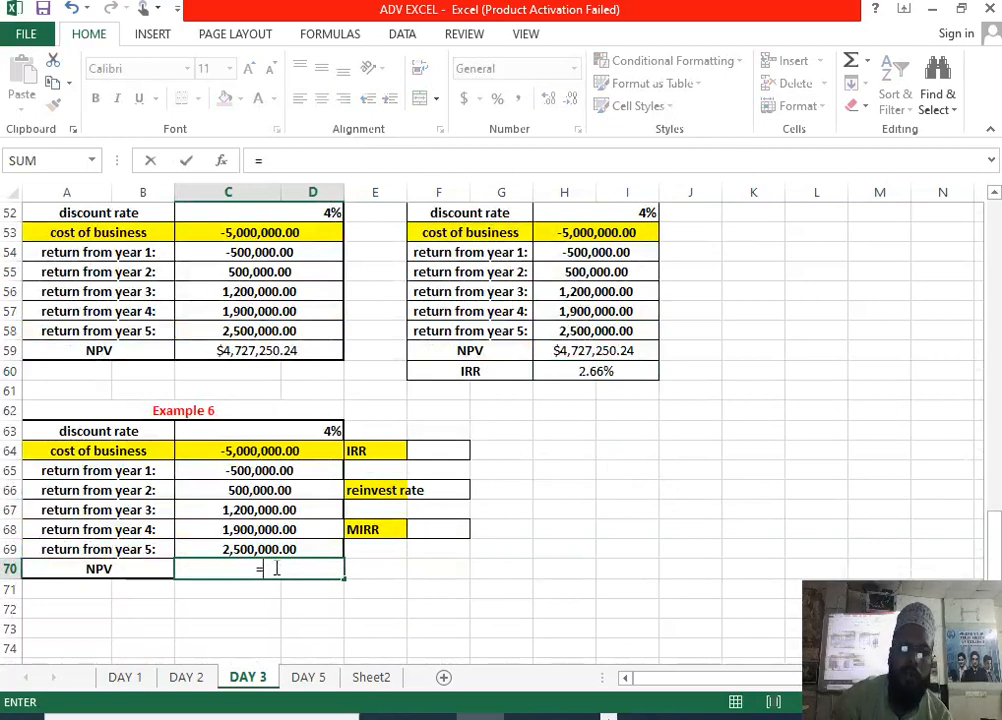
{"action": "type", "text": "n"}
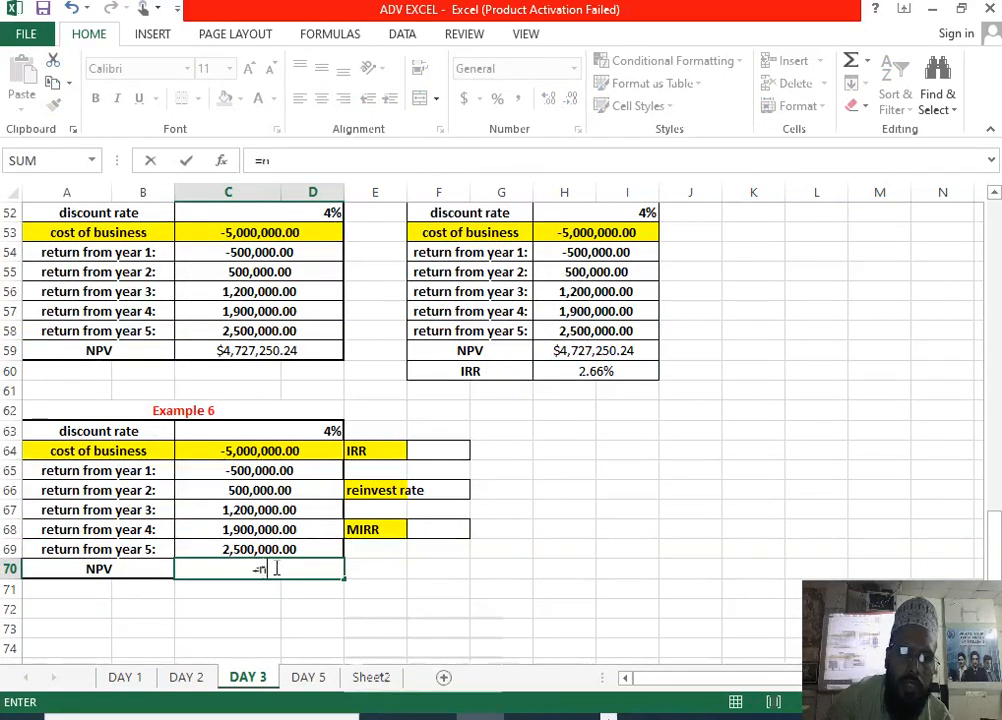
{"action": "type", "text": "p"}
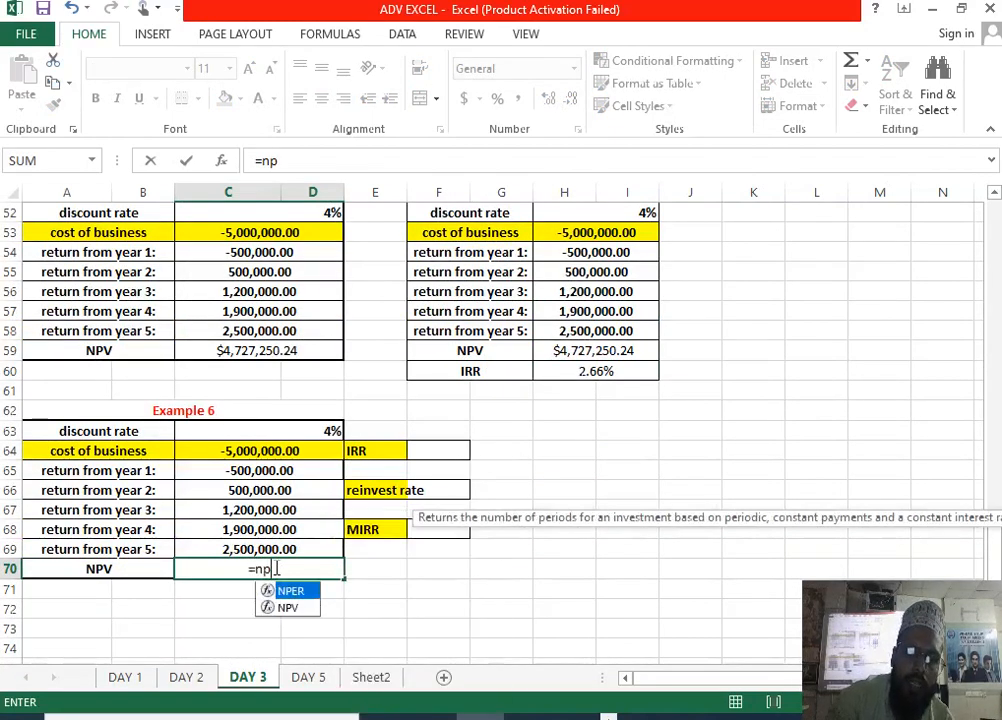
{"action": "type", "text": "v"}
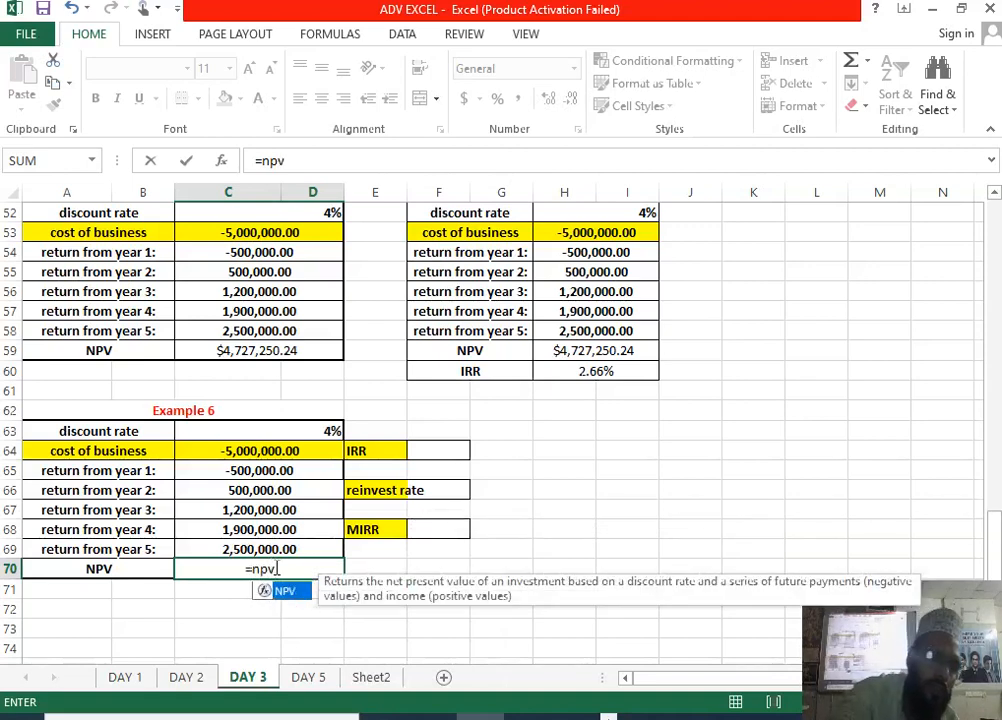
{"action": "key", "text": "Tab"}
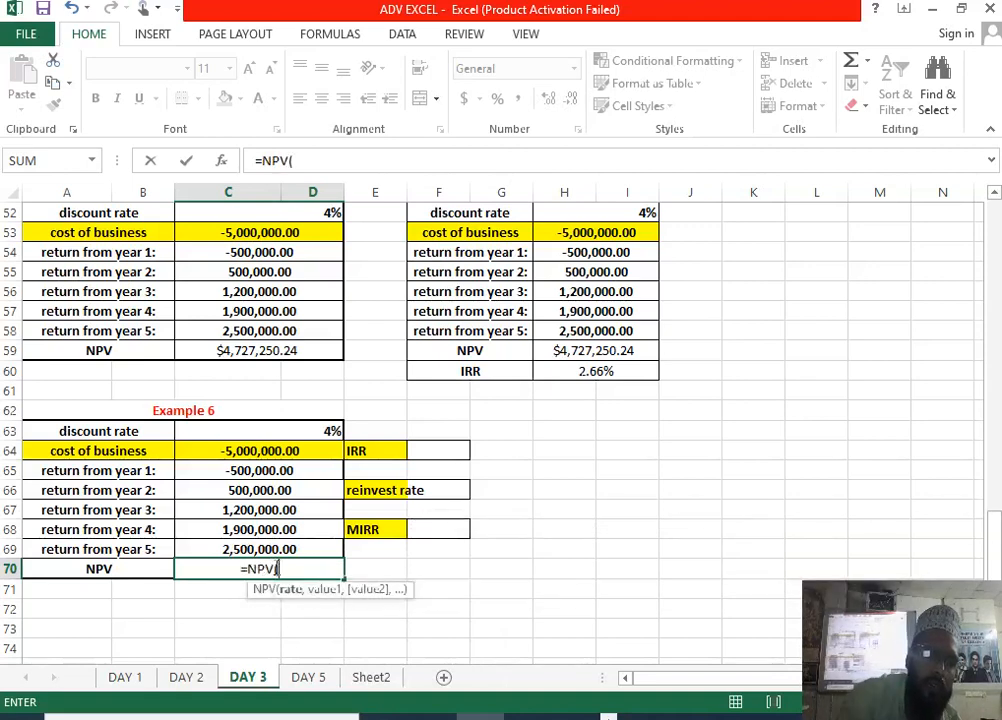
{"action": "left_click", "coordinate": [305, 430]}
{"action": "type", "text": ","}
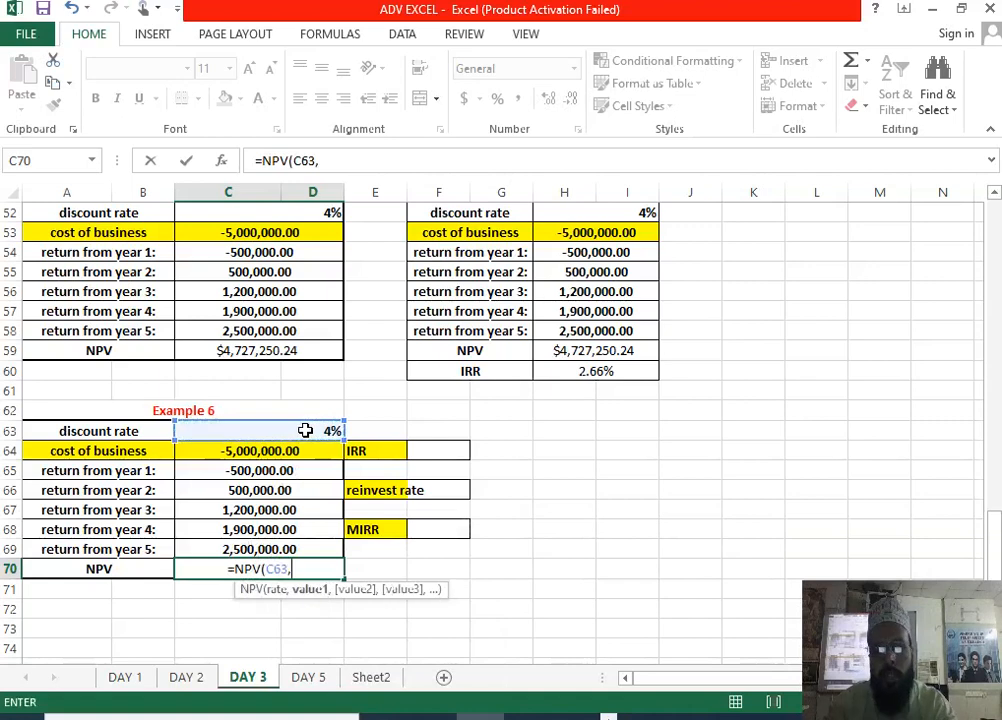
{"action": "left_click_drag", "start_coordinate": [234, 470], "coordinate": [247, 546]}
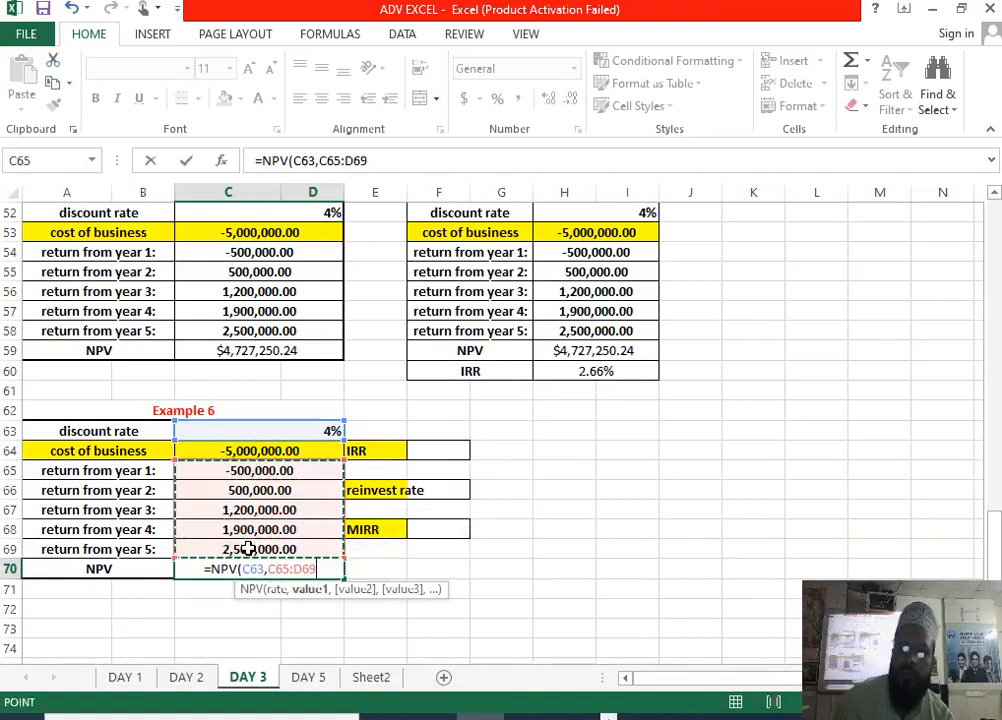
{"action": "key", "text": "Return"}
Calculate Example 6's IRR in F64 from the cash flows in C64:D69, with the discount rate in C63 as the guess.
{"action": "left_click", "coordinate": [443, 452]}
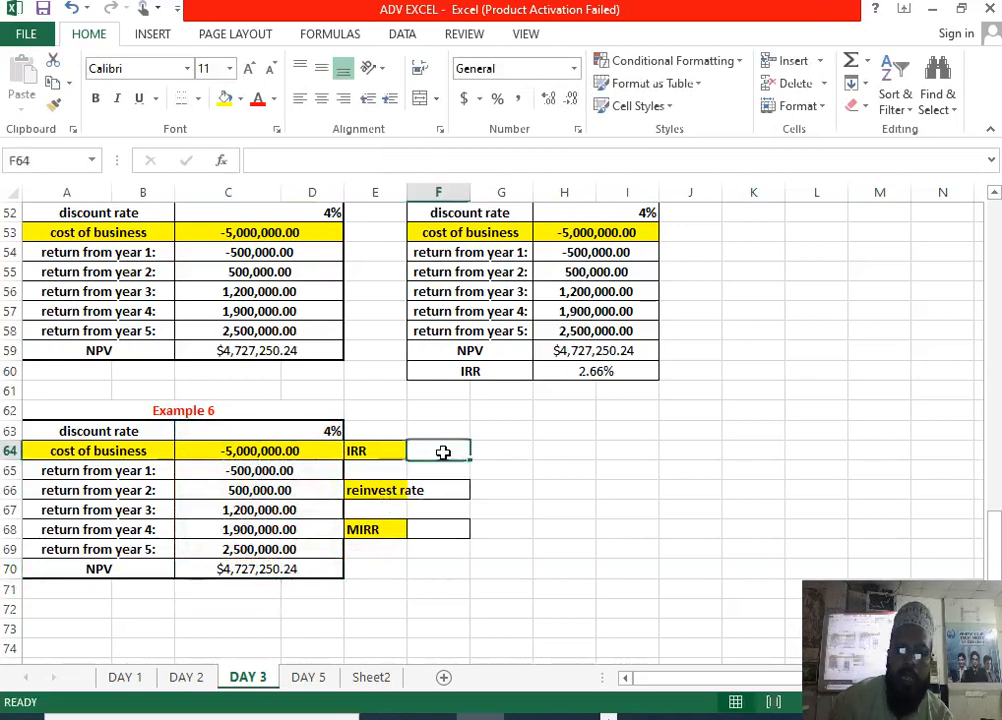
{"action": "type", "text": "=irr"}
{"action": "key", "text": "Tab"}
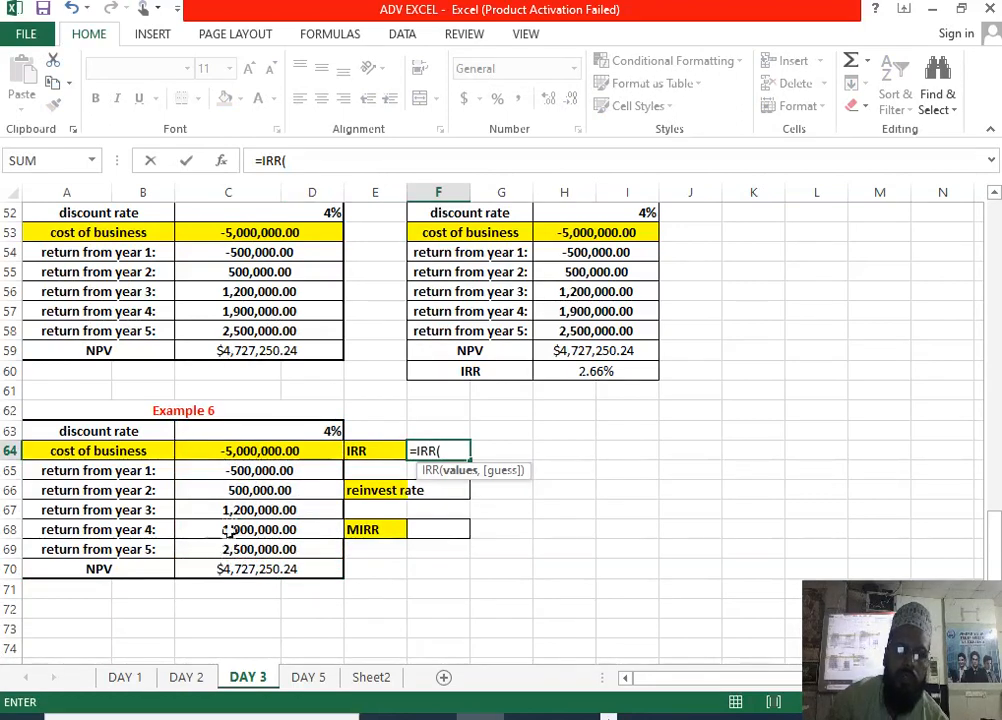
{"action": "left_click_drag", "start_coordinate": [262, 452], "coordinate": [237, 543]}
{"action": "type", "text": ","}
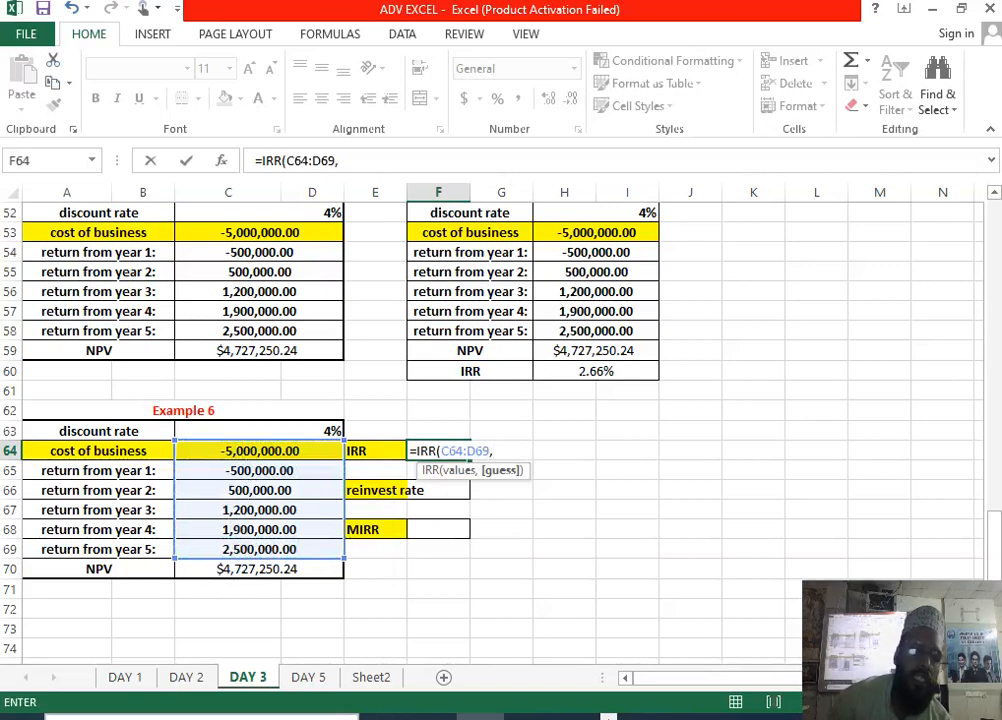
{"action": "left_click", "coordinate": [288, 434]}
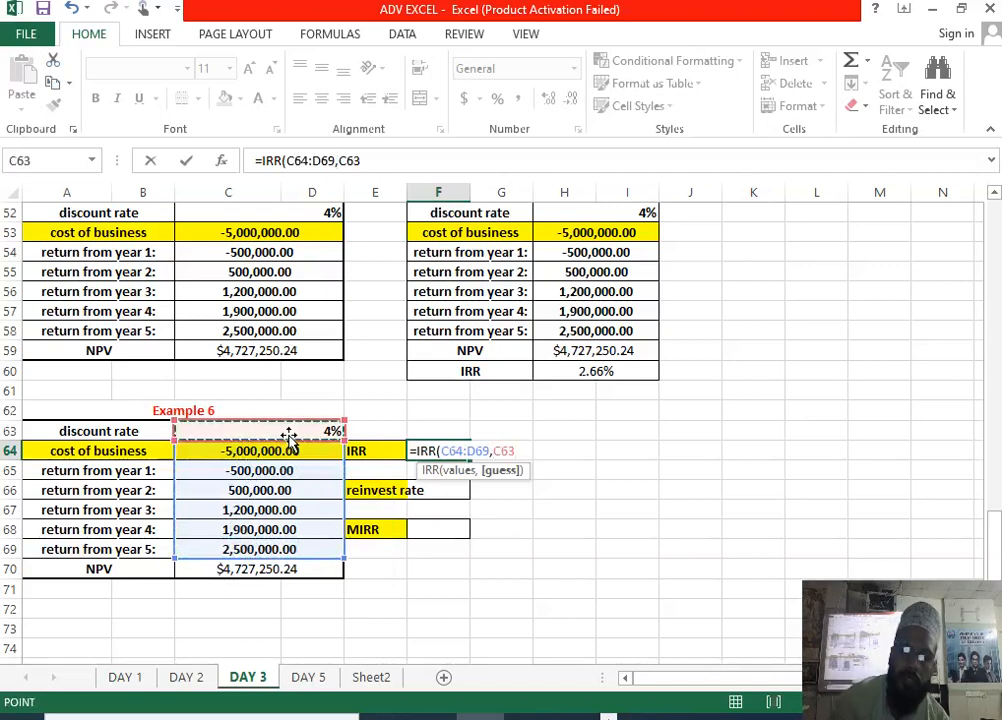
{"action": "key", "text": "Return"}
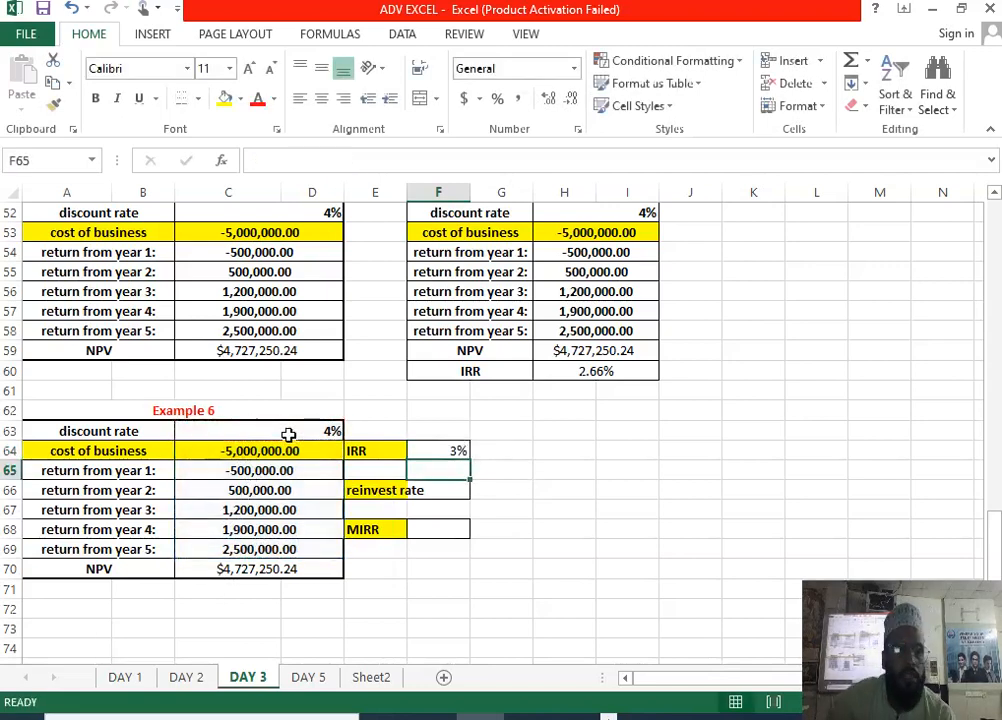
Format Example 6's IRR result in F64 to show two decimal places.
{"action": "left_click", "coordinate": [428, 449]}
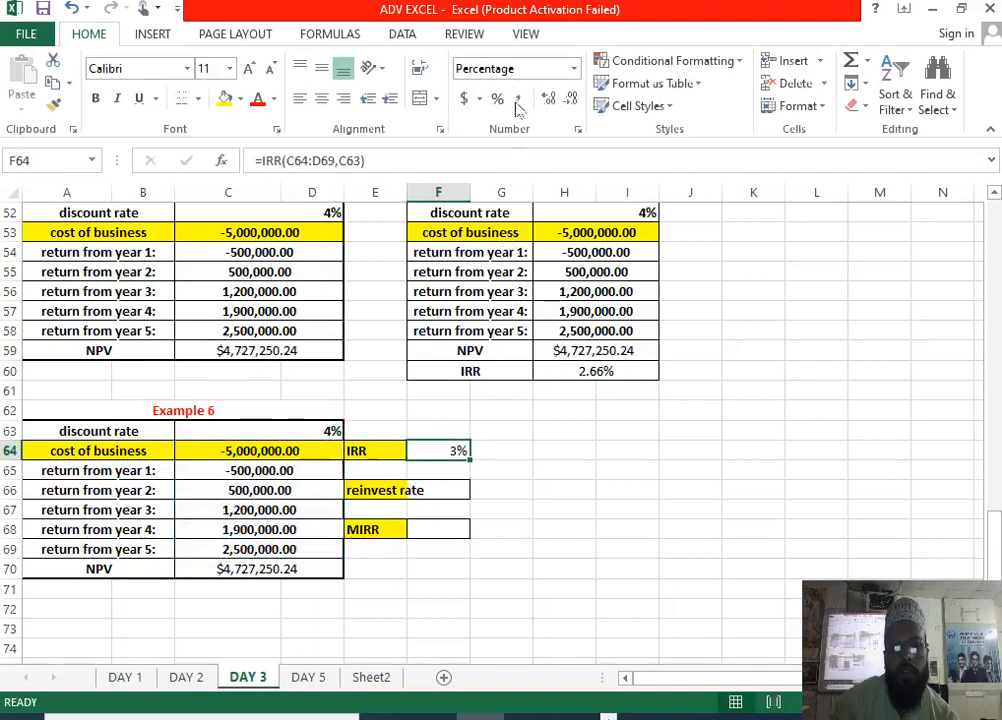
{"action": "left_click", "coordinate": [548, 98]}
{"action": "left_click", "coordinate": [548, 98]}
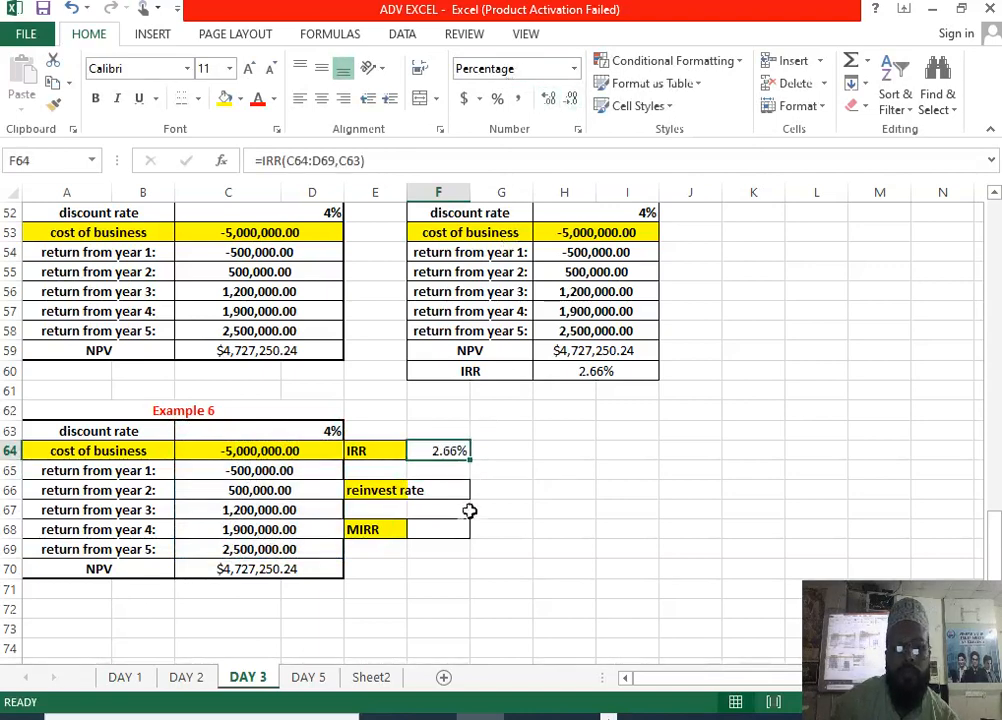
Enter 8% as Example 6's reinvest rate in F66.
{"action": "left_click", "coordinate": [442, 490]}
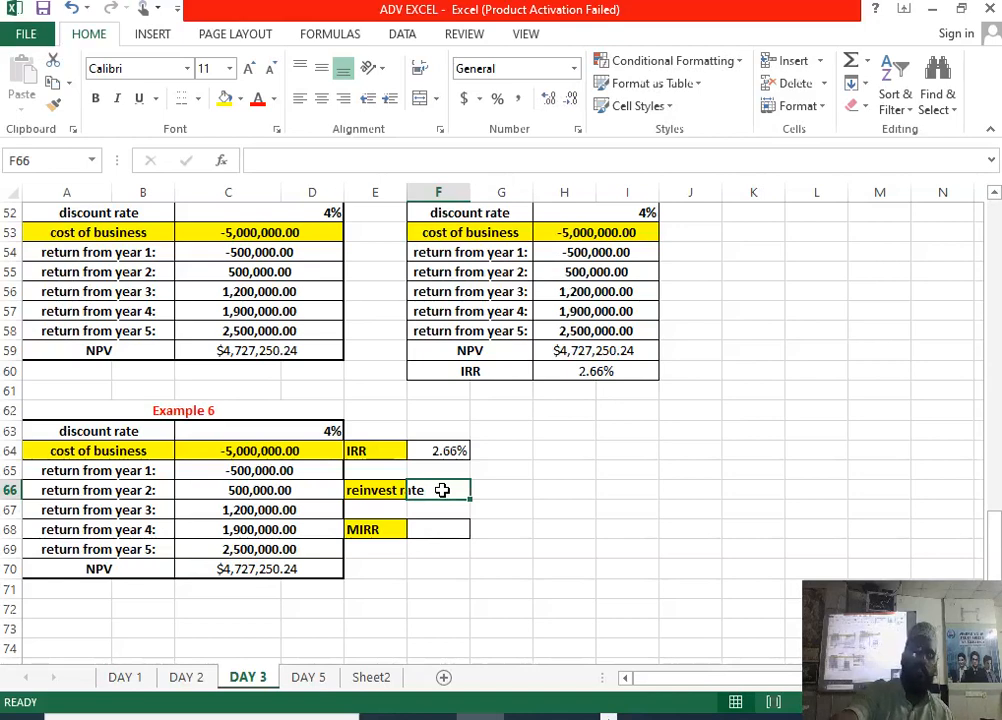
{"action": "type", "text": "8"}
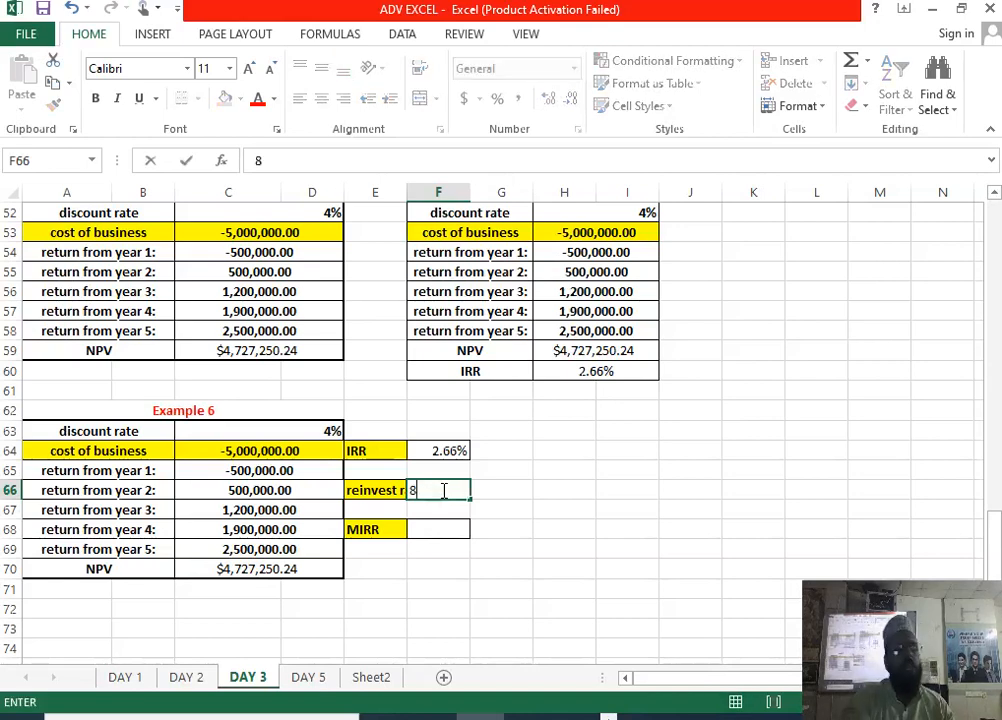
{"action": "type", "text": "%"}
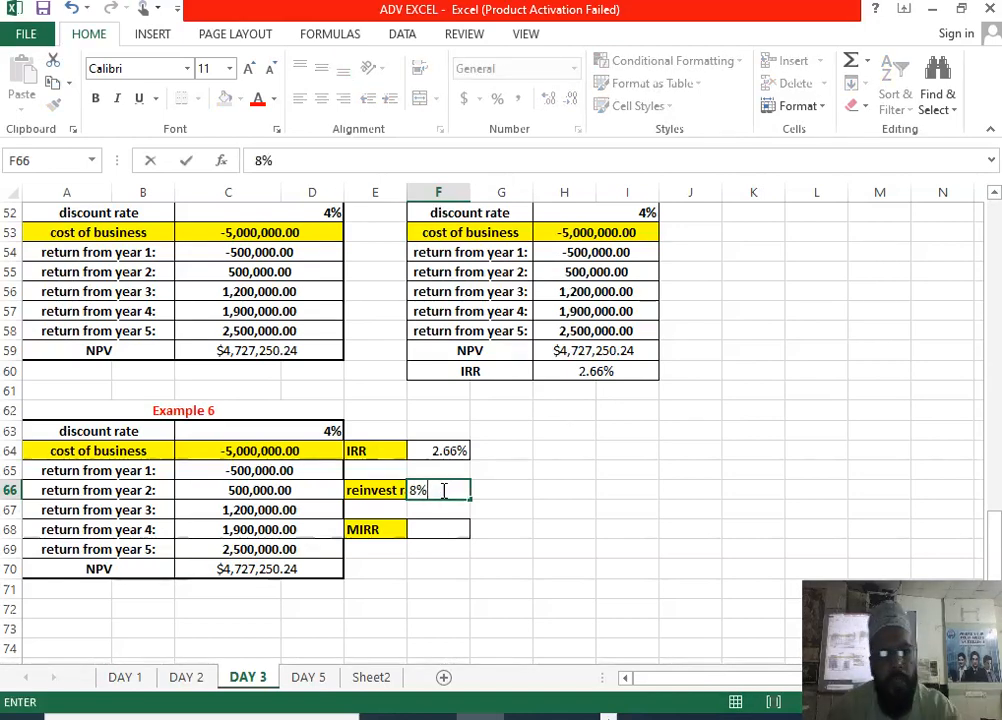
{"action": "key", "text": "Return"}
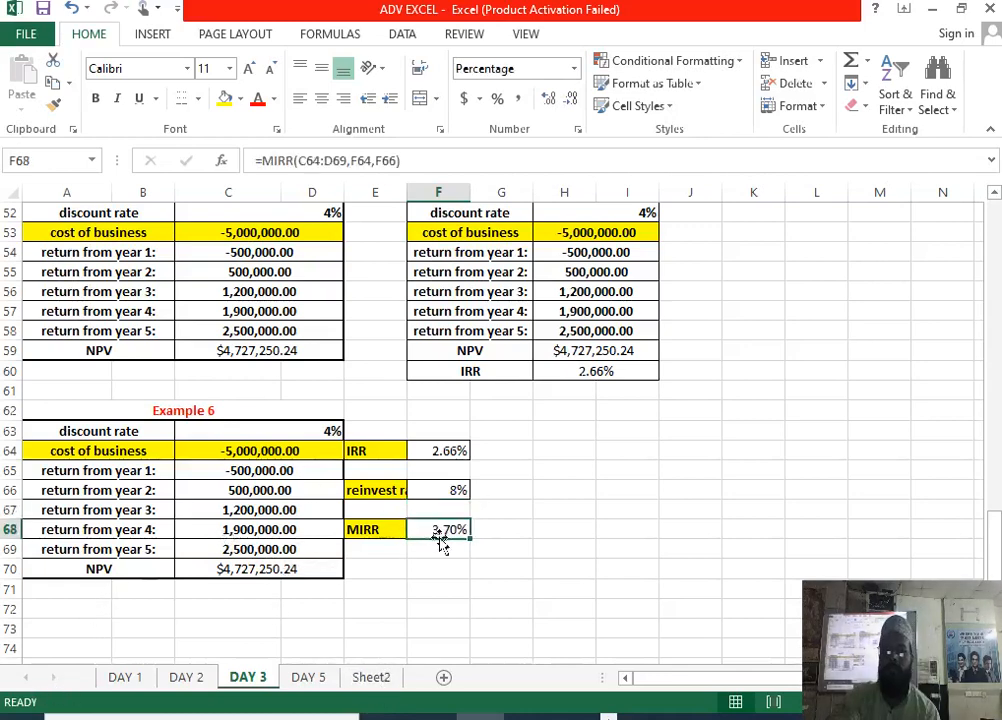
Calculate Example 6's MIRR in F68 from the cash flows in C64:D69, with finance rate F64 and reinvest rate F66.
{"action": "type", "text": "="}
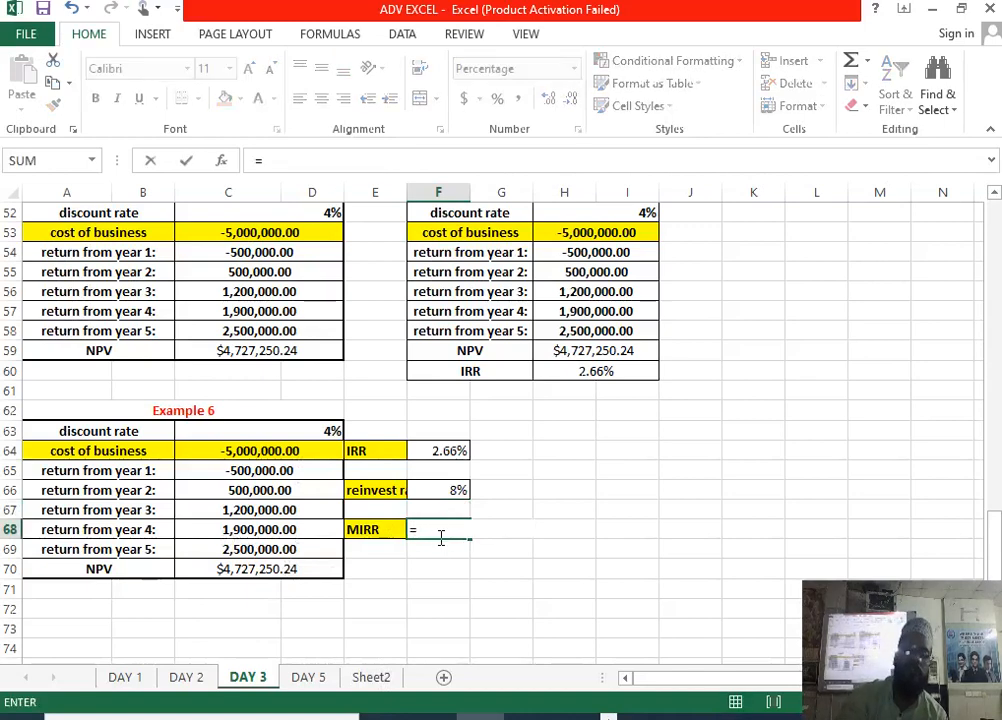
{"action": "type", "text": "mirr"}
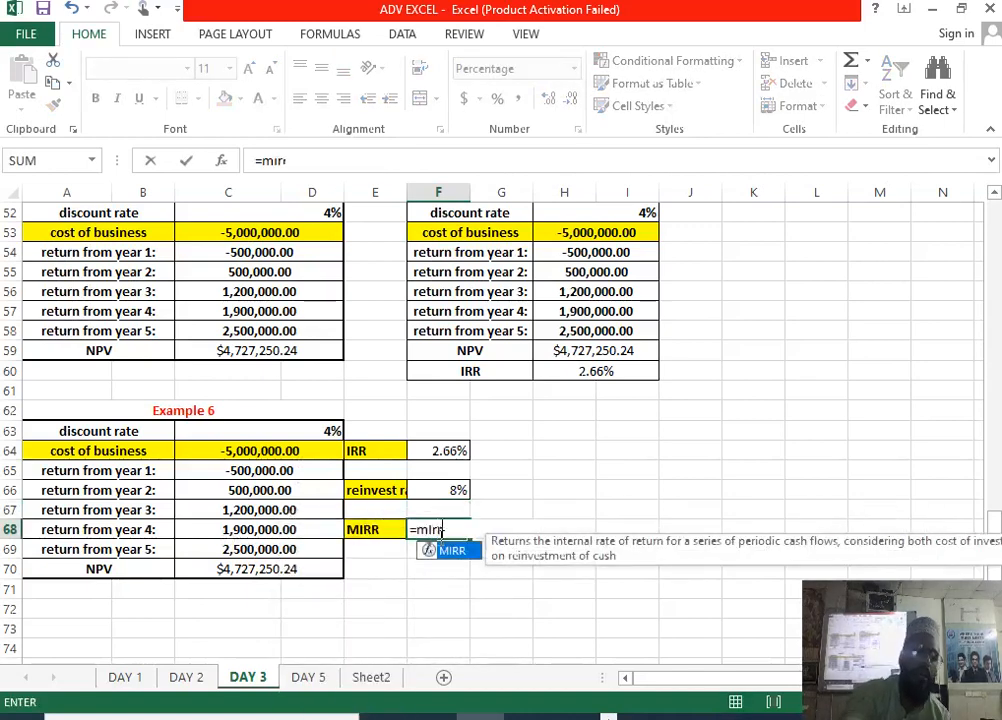
{"action": "key", "text": "Tab"}
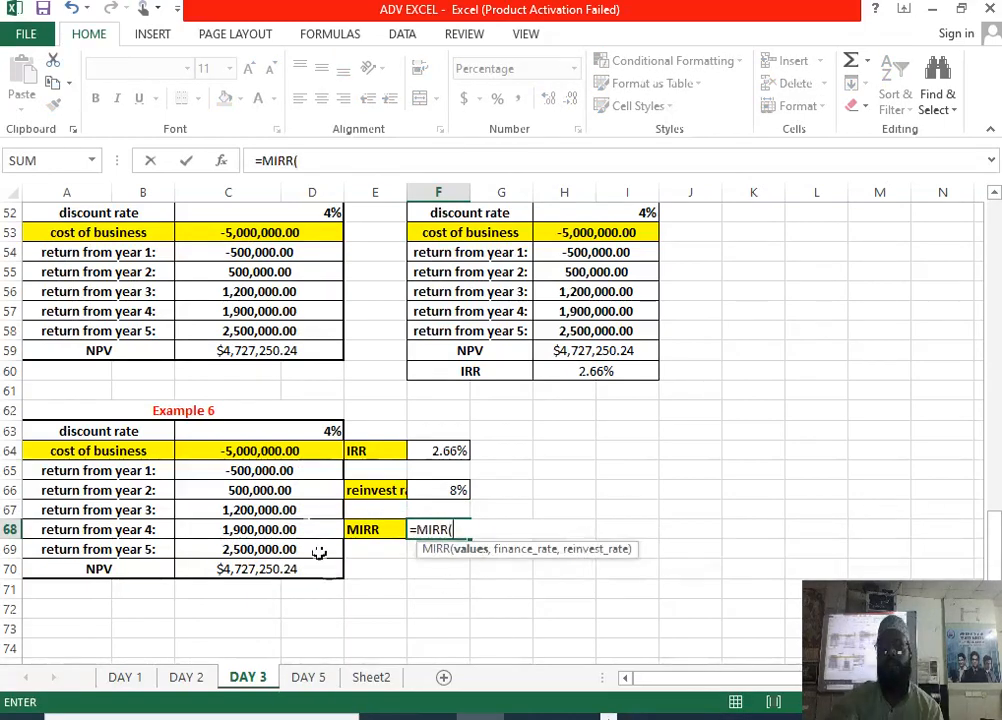
{"action": "left_click_drag", "start_coordinate": [280, 456], "coordinate": [279, 549]}
{"action": "type", "text": ","}
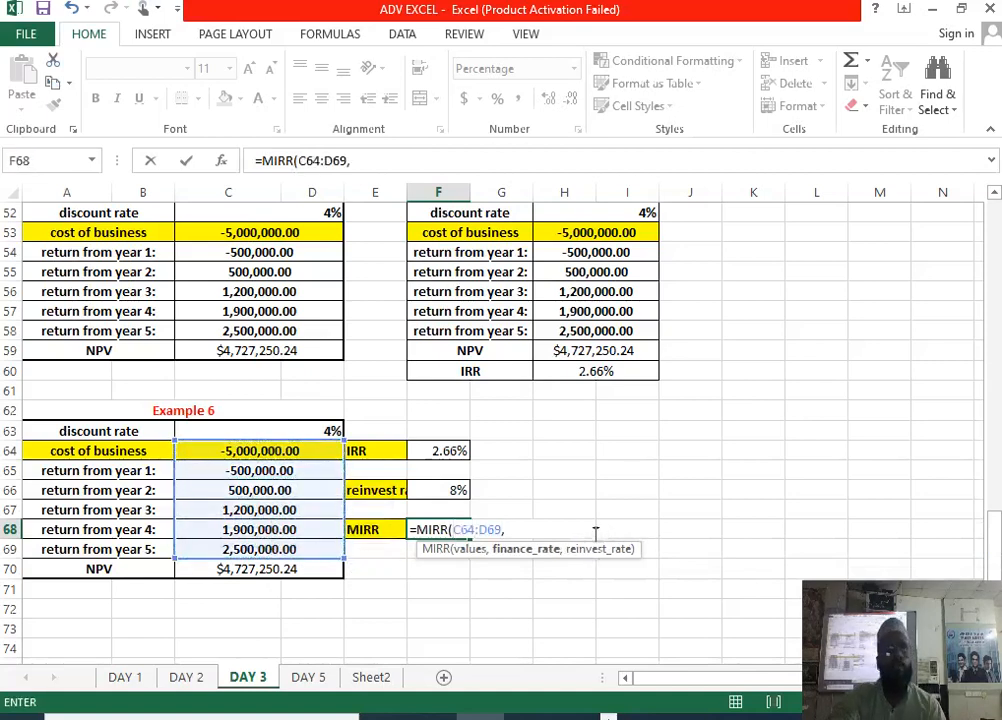
{"action": "left_click", "coordinate": [441, 452]}
{"action": "type", "text": ","}
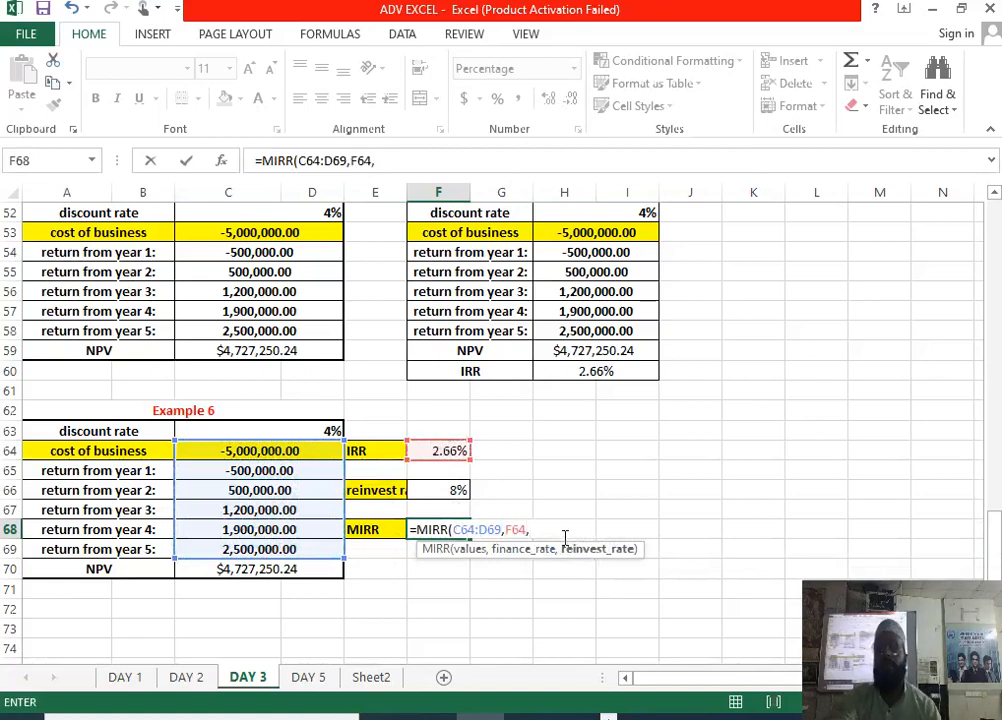
{"action": "left_click", "coordinate": [441, 491]}
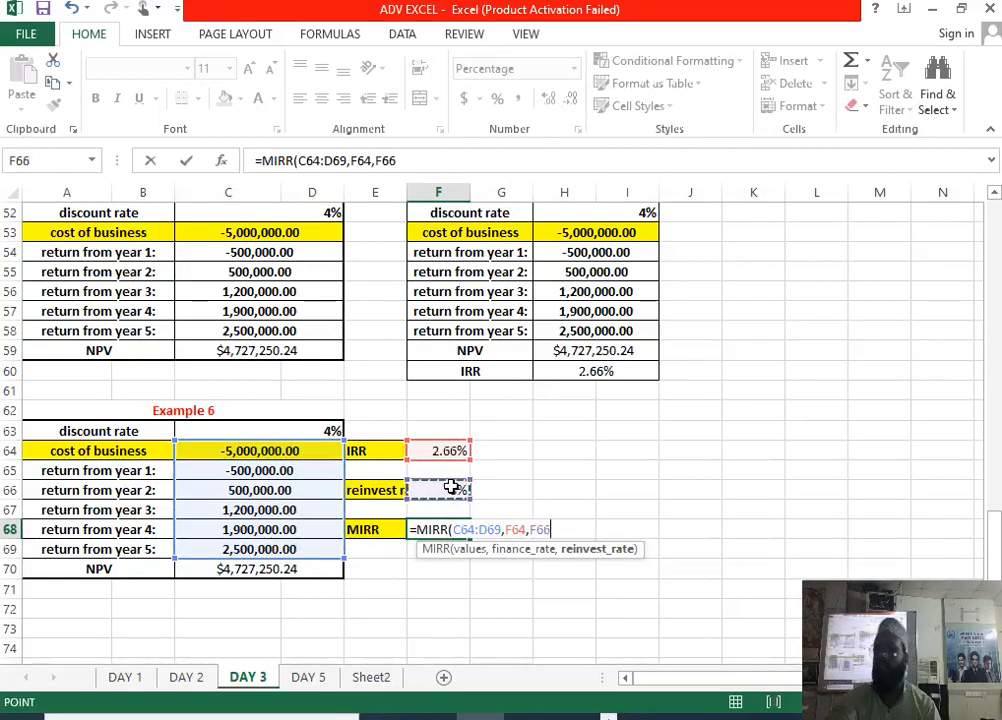
{"action": "key", "text": "Return"}
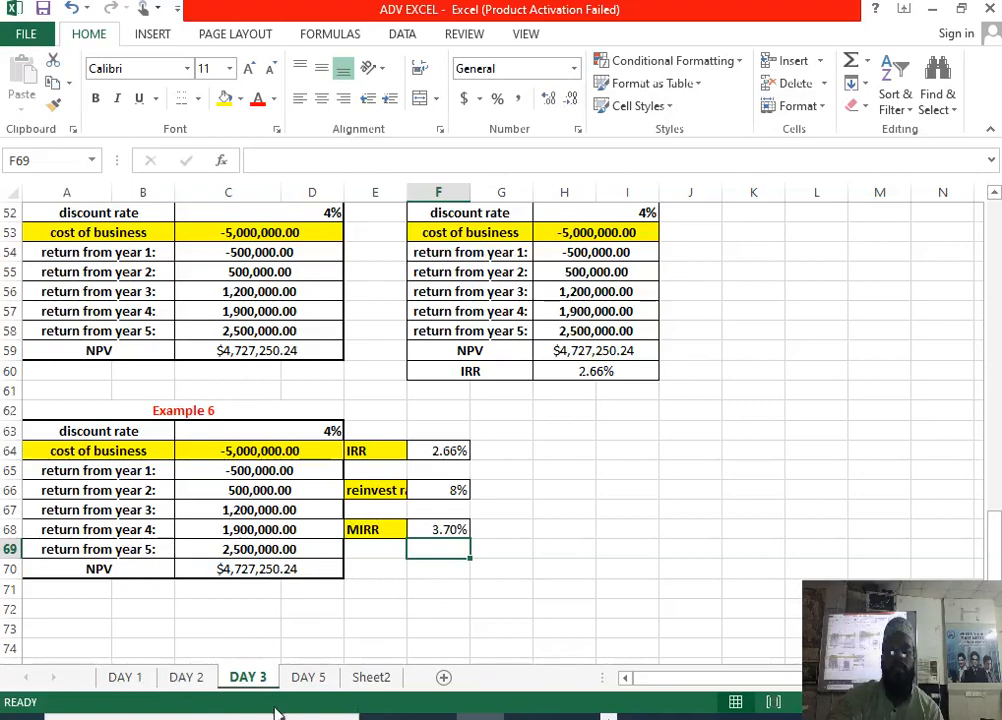
Switch to the DAY 5 sheet and look over Example 1's four employee tables and the empty lookup row 15.
{"action": "left_click", "coordinate": [697, 426]}
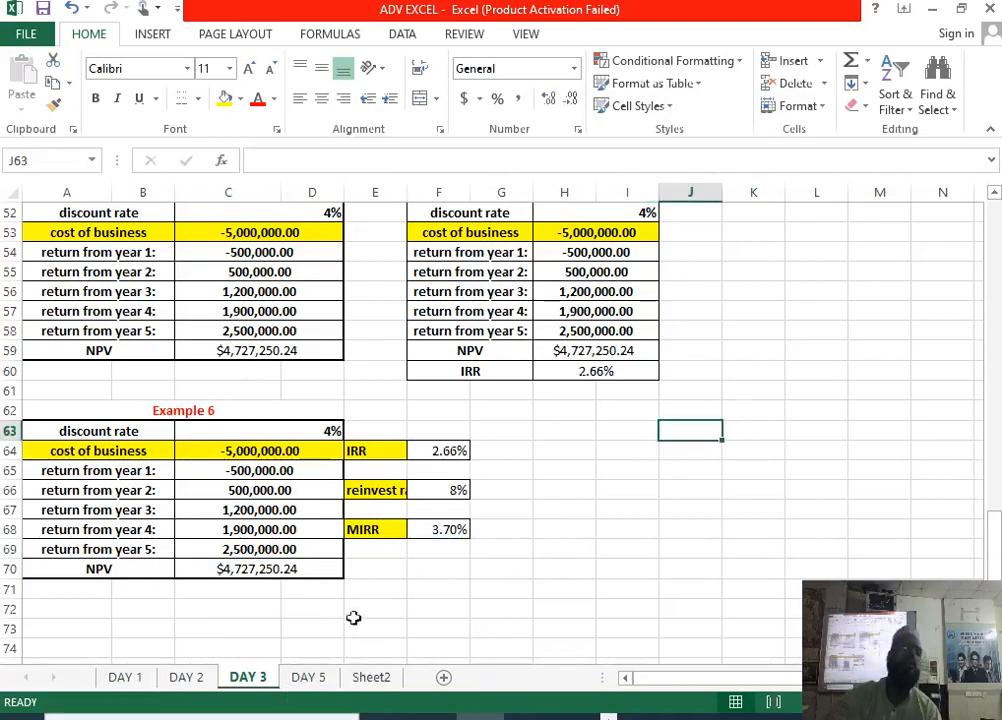
{"action": "left_click", "coordinate": [312, 680]}
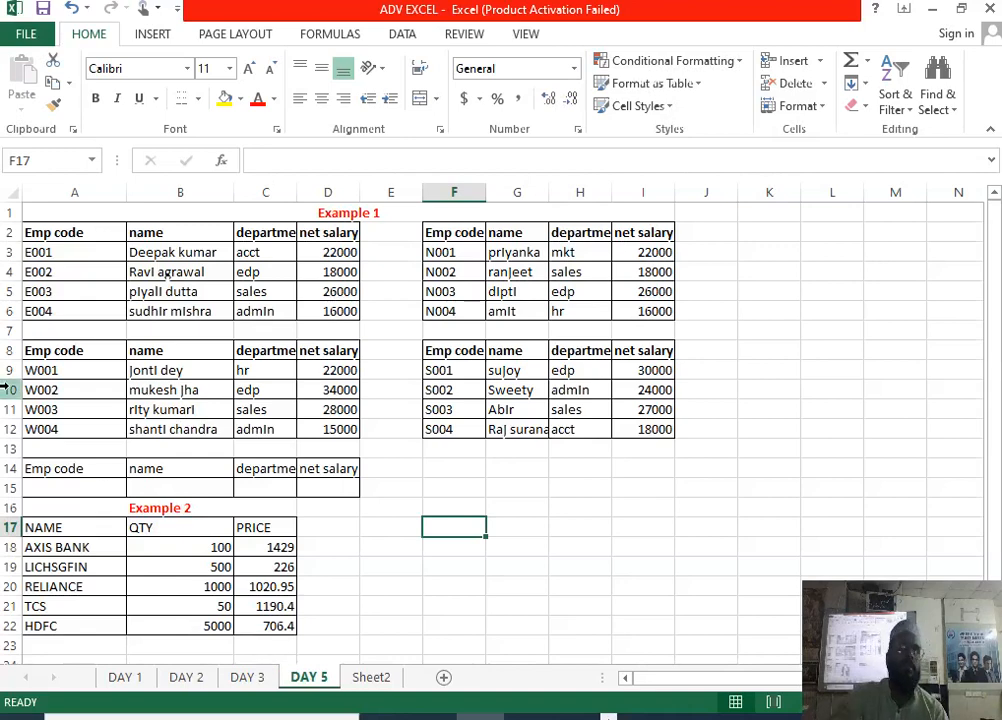
{"action": "left_click", "coordinate": [110, 486]}
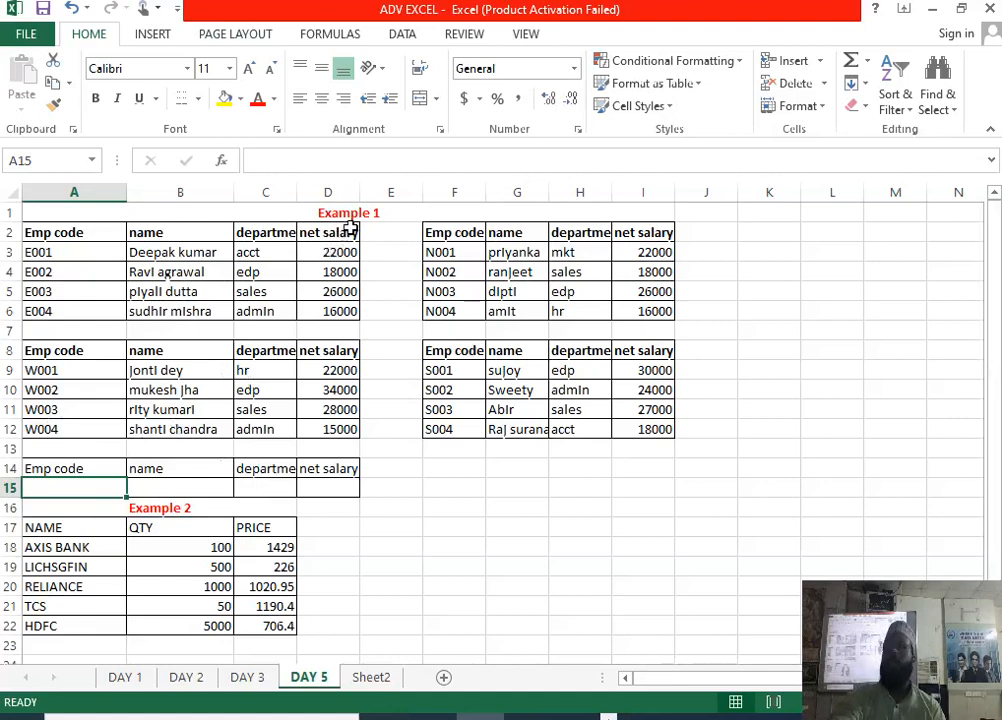
{"action": "left_click", "coordinate": [165, 291]}
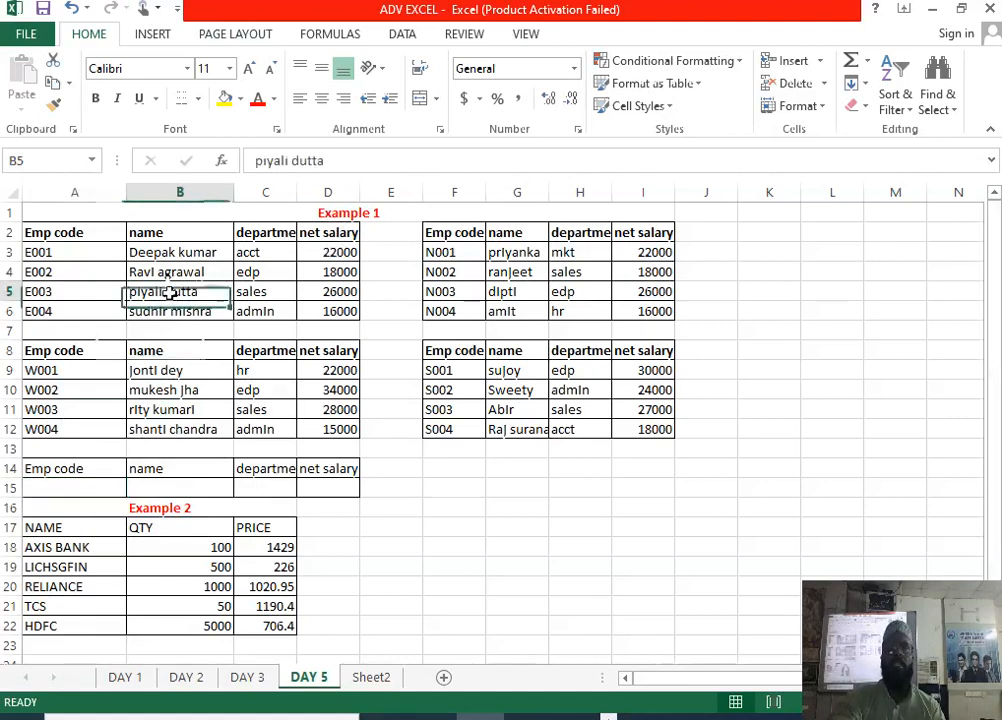
{"action": "left_click", "coordinate": [630, 255]}
{"action": "left_click", "coordinate": [193, 482]}
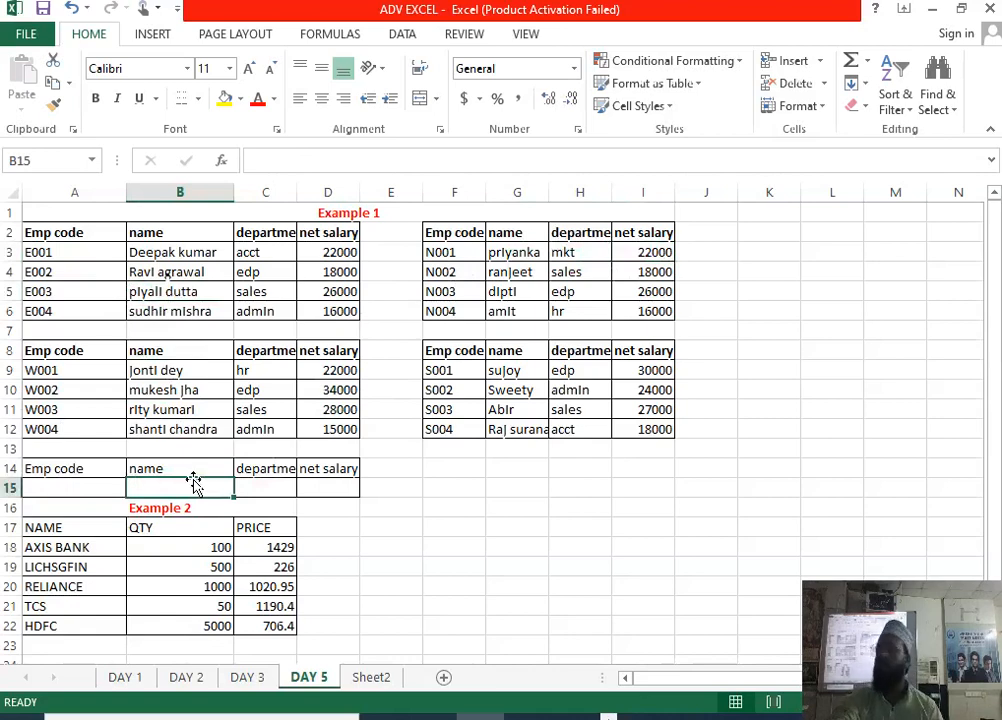
{"action": "left_click", "coordinate": [89, 485]}
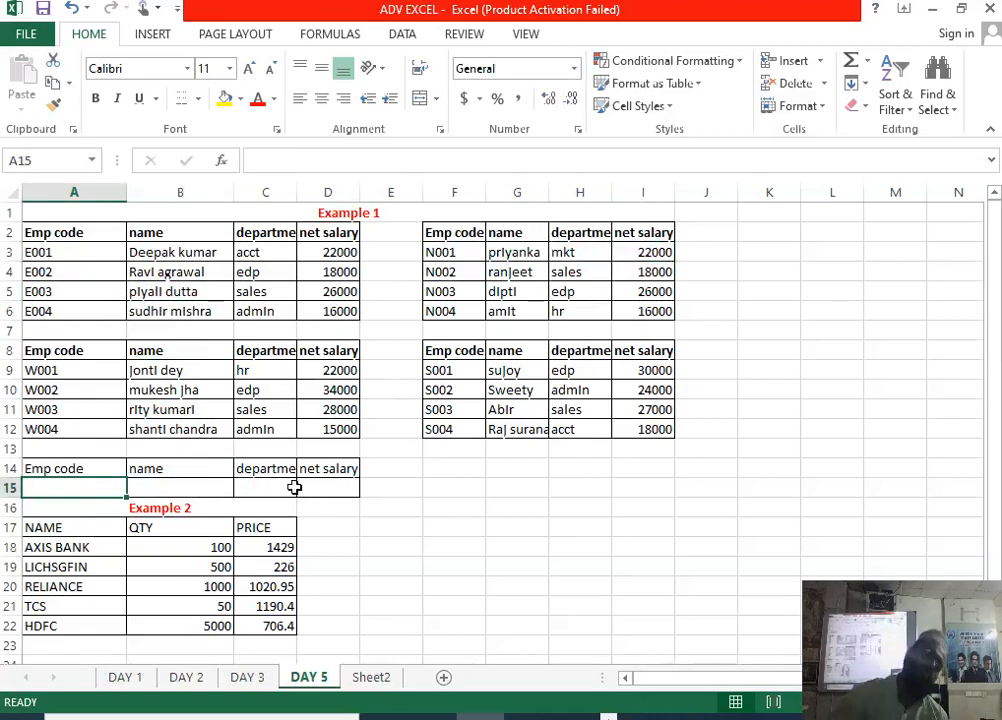
{"action": "left_click", "coordinate": [226, 484]}
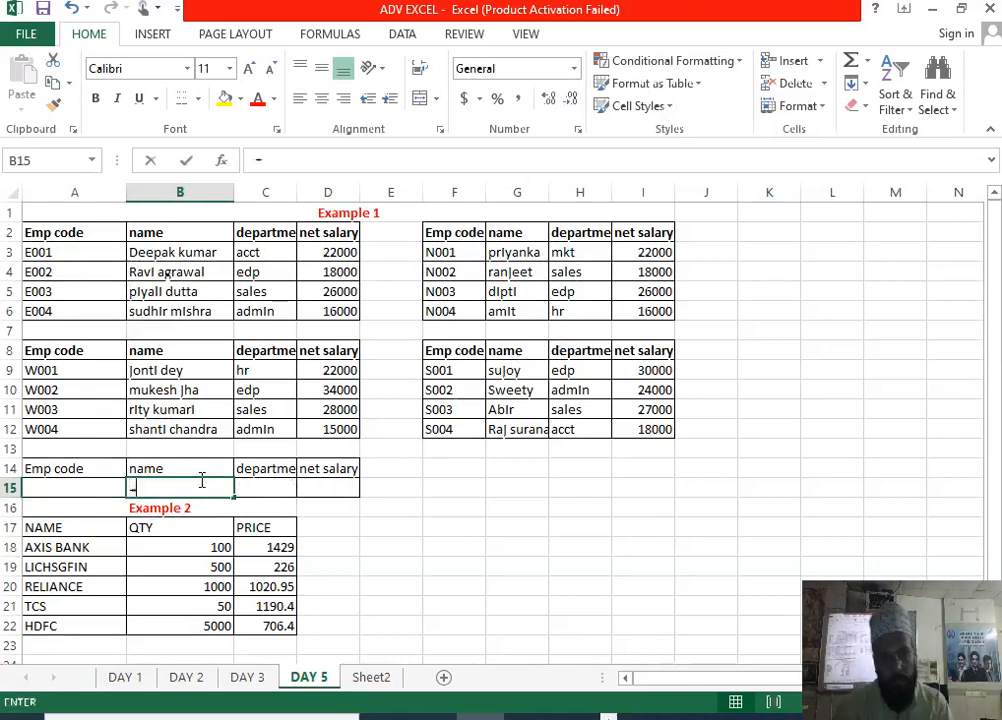
{"action": "type", "text": "=ifer"}
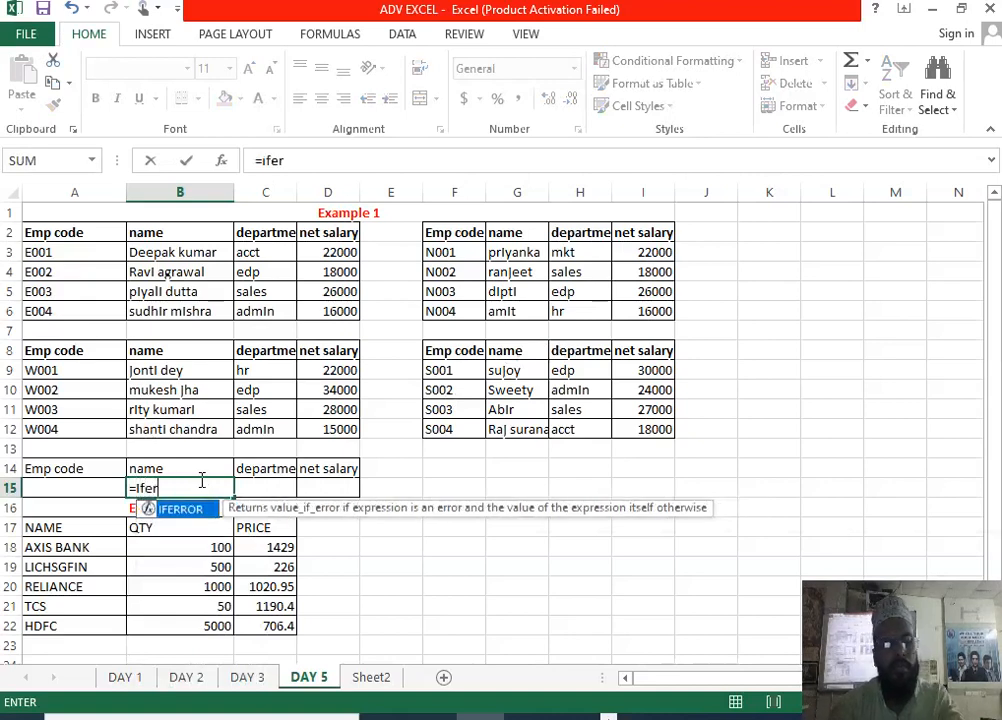
{"action": "key", "text": "Tab"}
{"action": "type", "text": "ifer"}
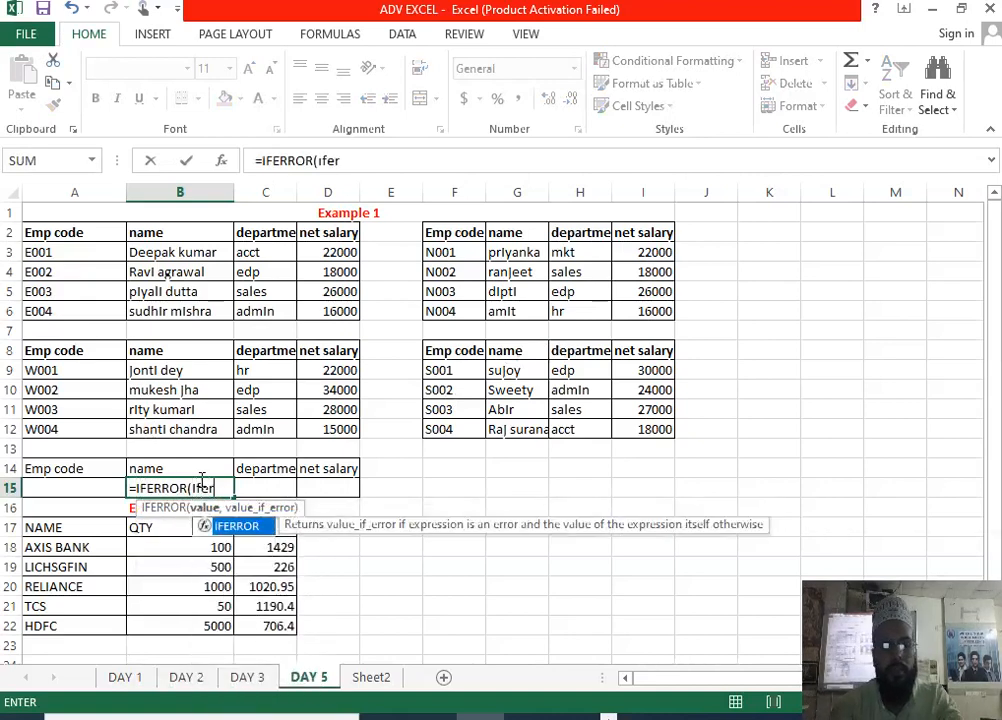
{"action": "key", "text": "Tab"}
{"action": "type", "text": "ifer"}
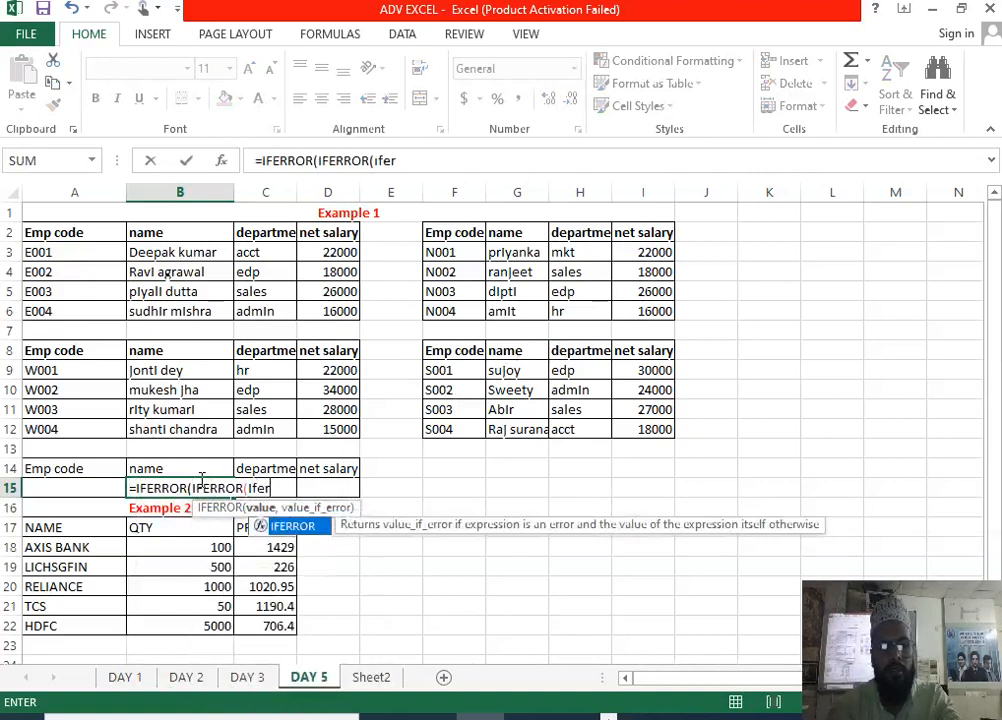
{"action": "key", "text": "Tab"}
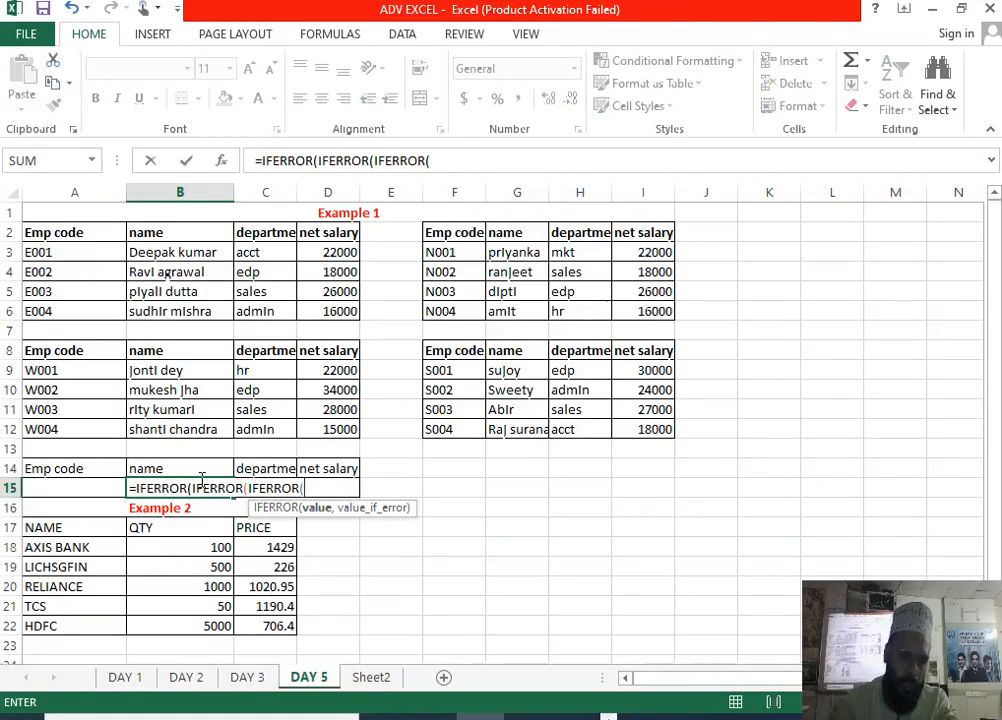
{"action": "type", "text": "vlo"}
{"action": "key", "text": "Tab"}
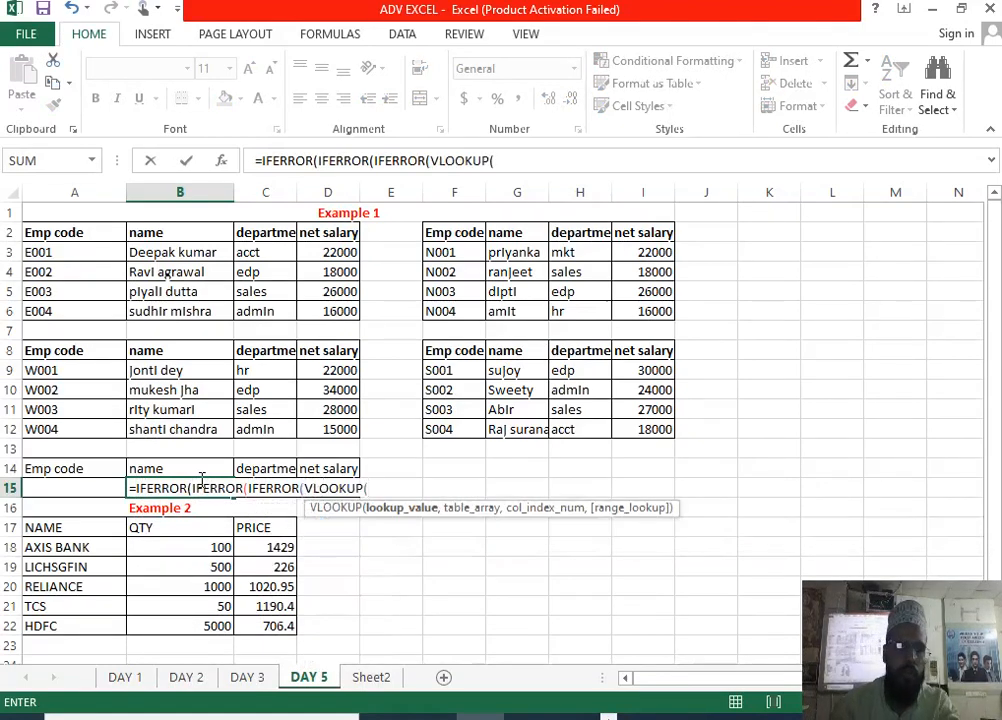
{"action": "left_click", "coordinate": [92, 488]}
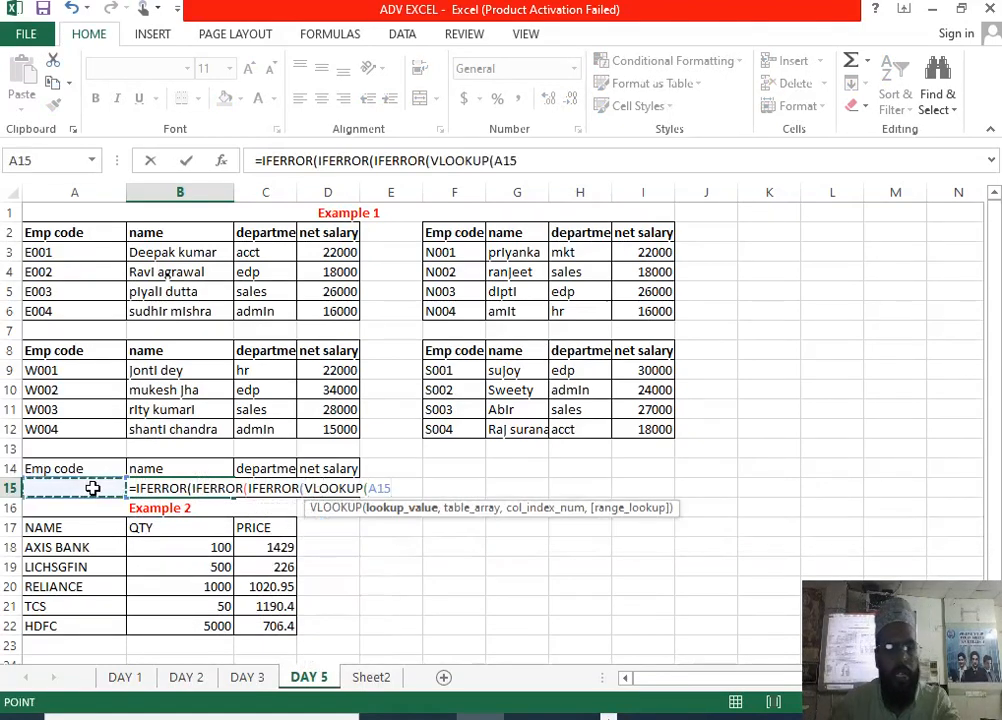
{"action": "key", "text": "F4"}
{"action": "type", "text": ","}
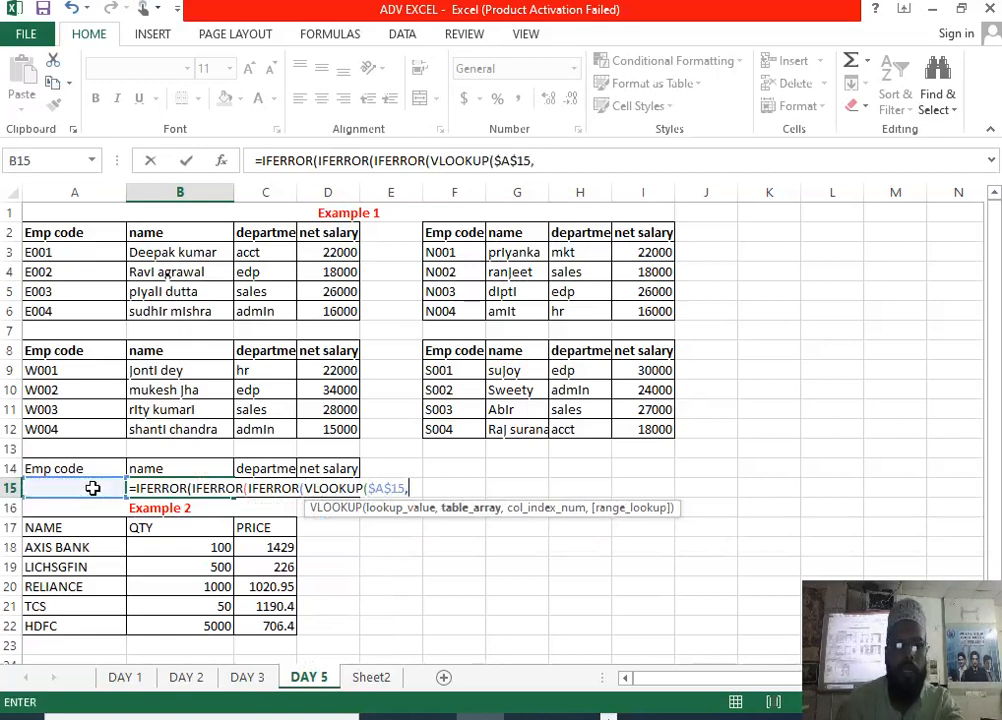
{"action": "left_click_drag", "start_coordinate": [70, 232], "coordinate": [343, 320]}
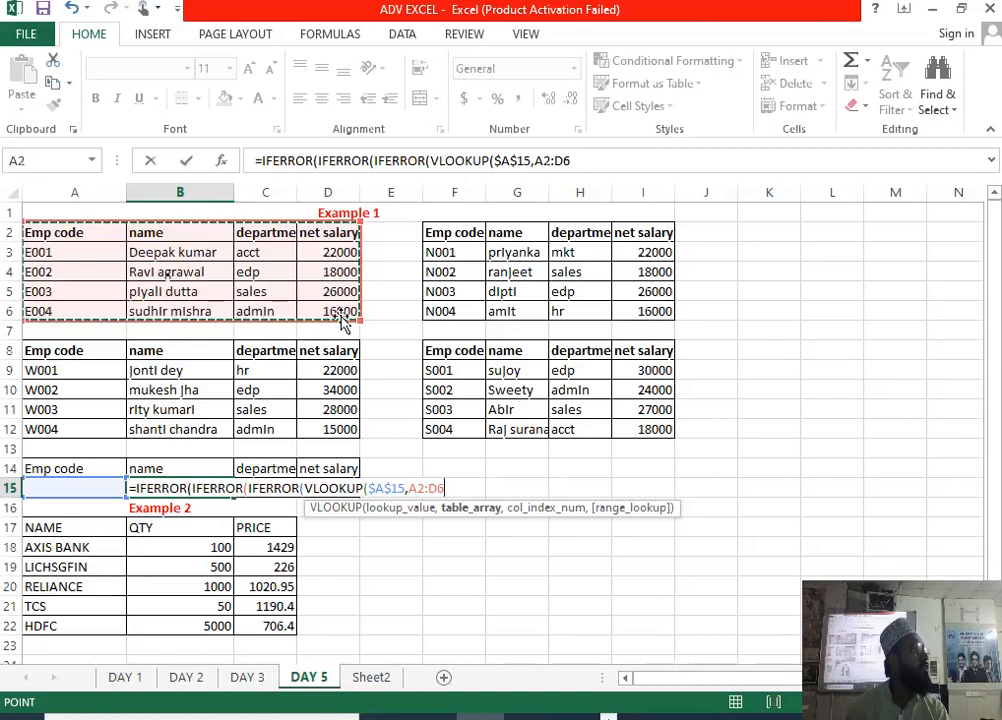
{"action": "key", "text": "BackSpace"}
{"action": "key", "text": "BackSpace"}
{"action": "key", "text": "BackSpace"}
{"action": "key", "text": "BackSpace"}
{"action": "key", "text": "BackSpace"}
{"action": "key", "text": "BackSpace"}
{"action": "key", "text": "BackSpace"}
{"action": "key", "text": "BackSpace"}
{"action": "key", "text": "BackSpace"}
{"action": "key", "text": "BackSpace"}
{"action": "key", "text": "BackSpace"}
{"action": "key", "text": "BackSpace"}
{"action": "key", "text": "BackSpace"}
{"action": "key", "text": "BackSpace"}
{"action": "key", "text": "BackSpace"}
{"action": "key", "text": "BackSpace"}
{"action": "key", "text": "BackSpace"}
{"action": "key", "text": "BackSpace"}
{"action": "key", "text": "BackSpace"}
{"action": "key", "text": "BackSpace"}
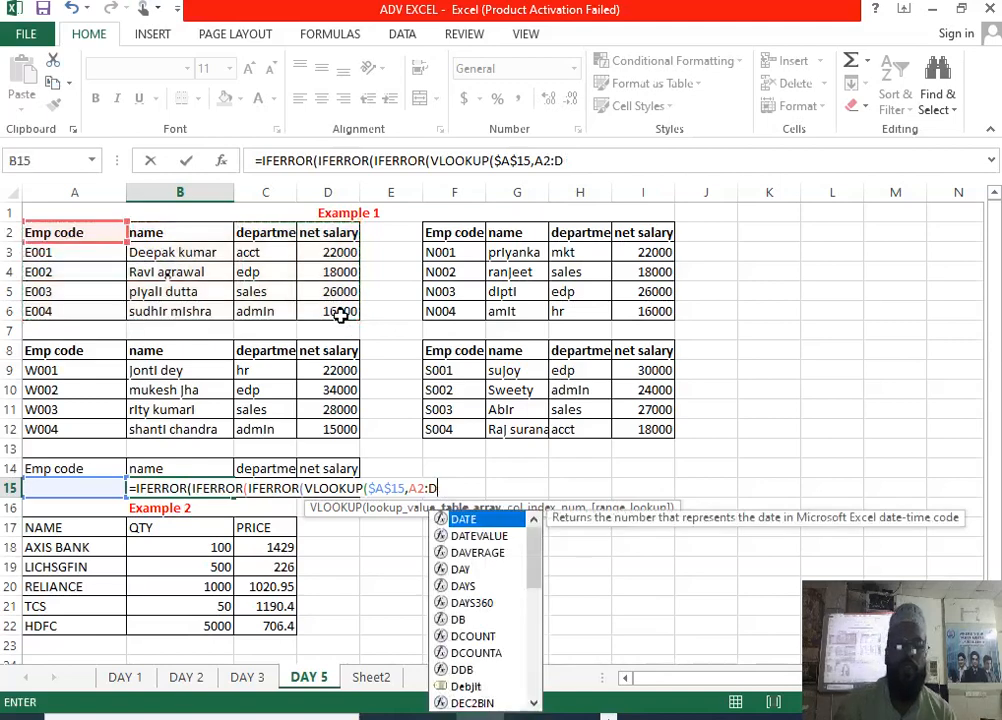
{"action": "key", "text": "Escape"}
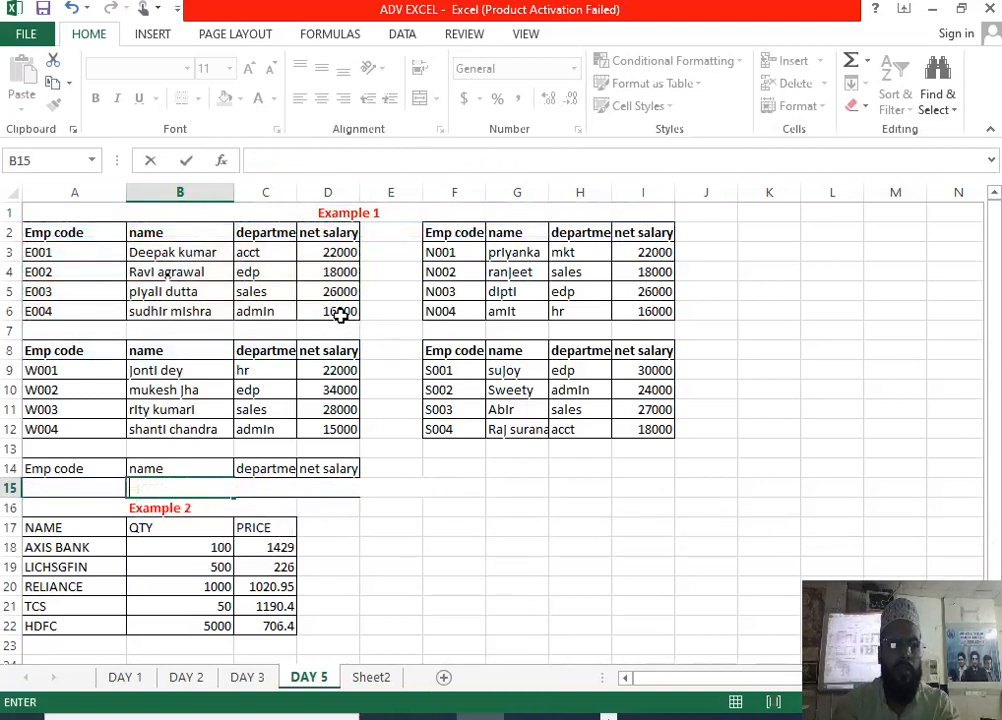
Copy the employee code from A5 into the lookup row's code cell A15.
{"action": "left_click", "coordinate": [394, 466]}
{"action": "left_click", "coordinate": [76, 296]}
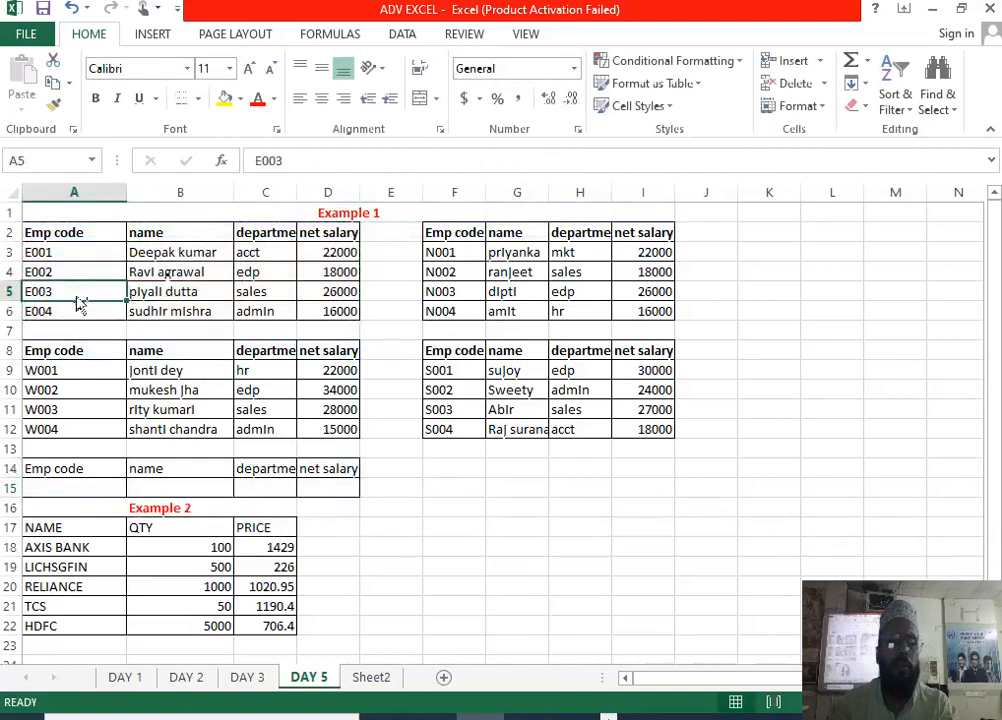
{"action": "key", "text": "ctrl+c"}
{"action": "left_click", "coordinate": [80, 490]}
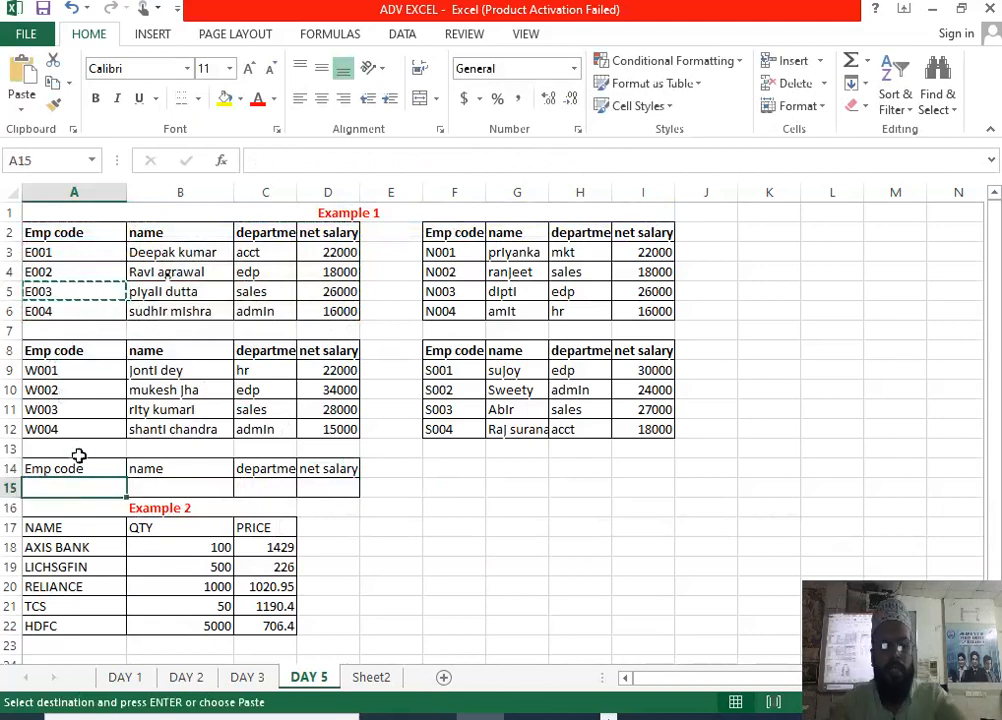
{"action": "key", "text": "ctrl+v"}
Start a formula across B15:D15 with three nested IFERROR functions.
{"action": "left_click_drag", "start_coordinate": [201, 485], "coordinate": [343, 500]}
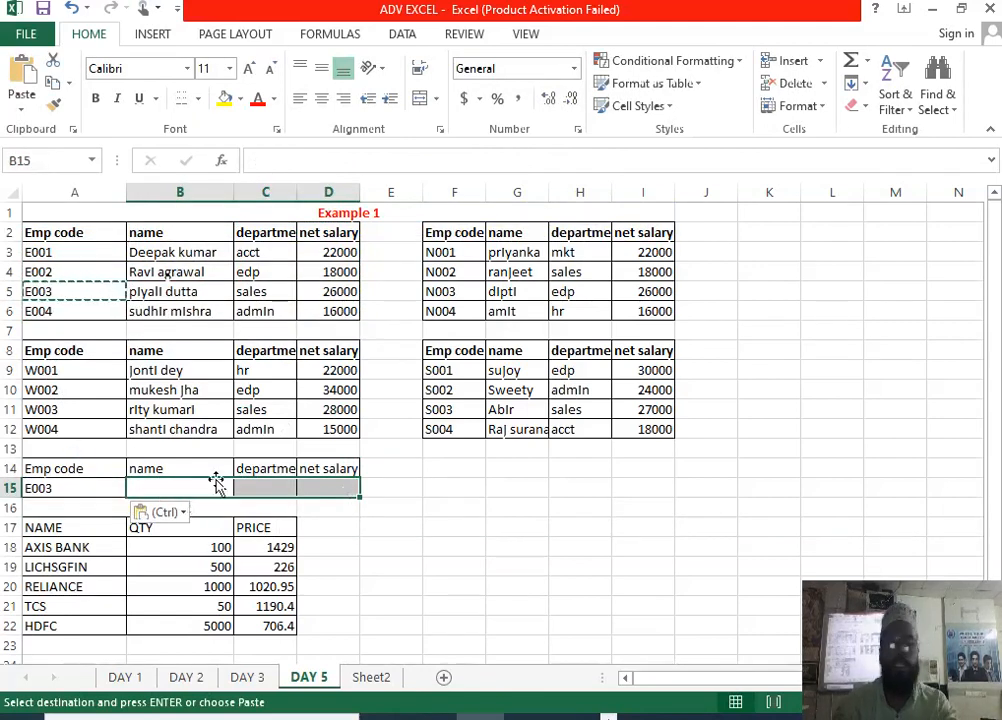
{"action": "type", "text": "=if"}
{"action": "type", "text": "er"}
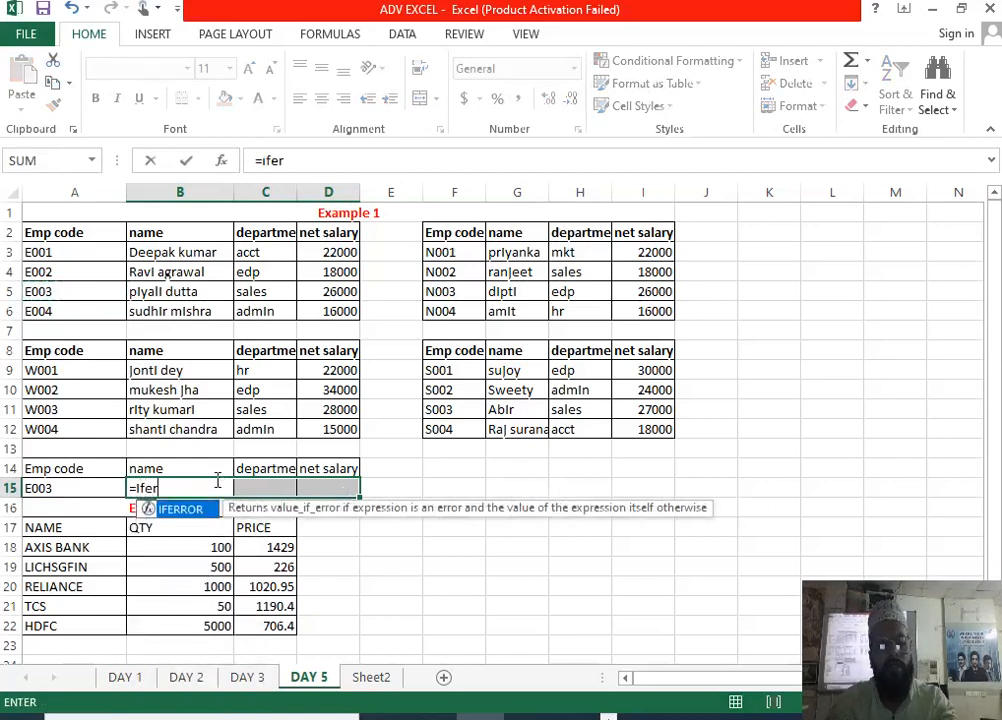
{"action": "key", "text": "Tab"}
{"action": "type", "text": "ifer"}
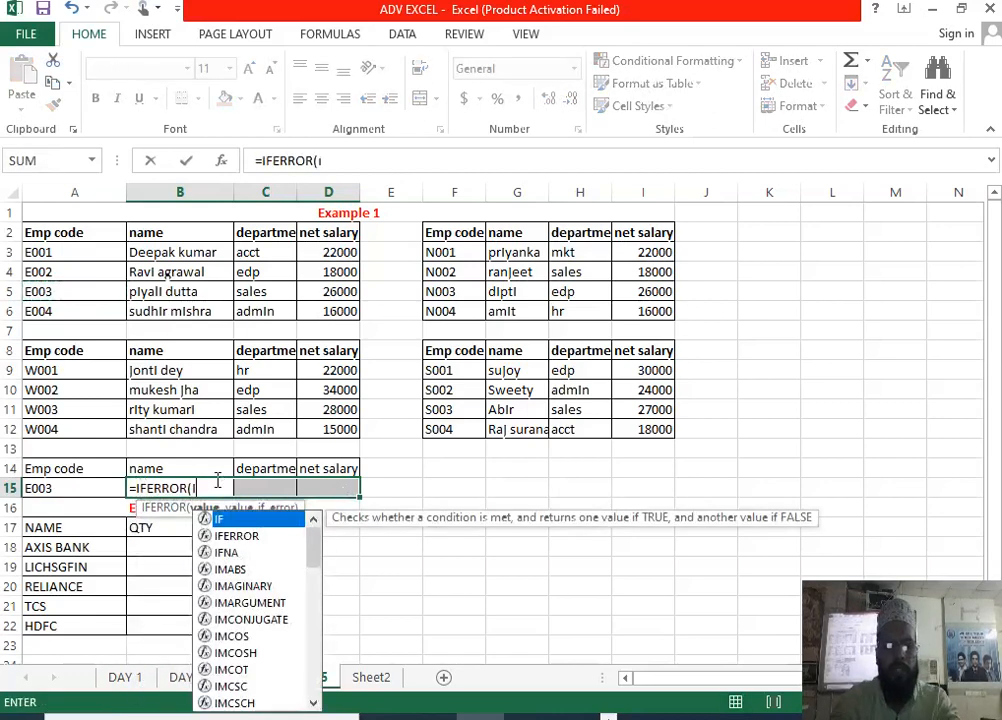
{"action": "key", "text": "Tab"}
{"action": "type", "text": "ifer"}
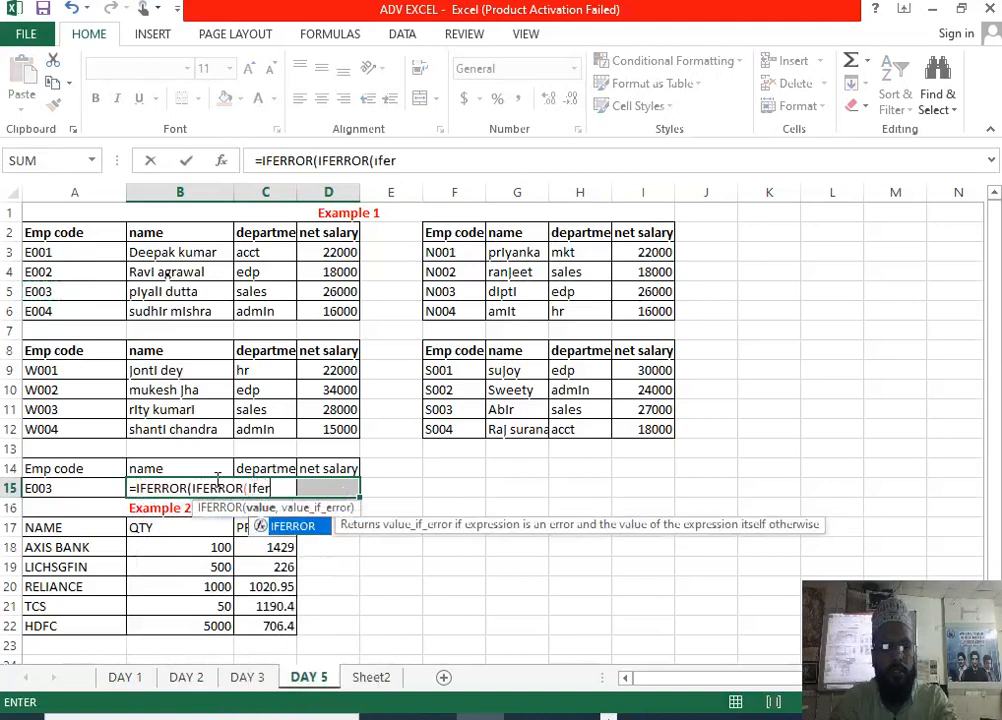
{"action": "key", "text": "Tab"}
Add a VLOOKUP of $A$15 in table $A$2:$D$6 as the innermost IFERROR value, with columns {2,3,4} and match type 0.
{"action": "type", "text": "vlo"}
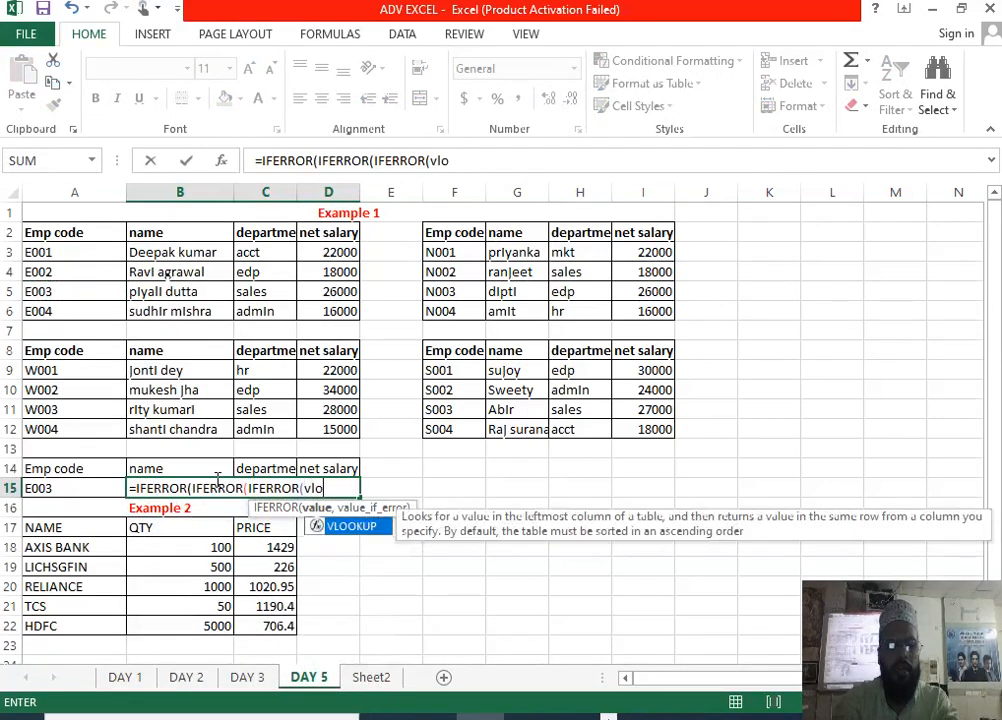
{"action": "key", "text": "Tab"}
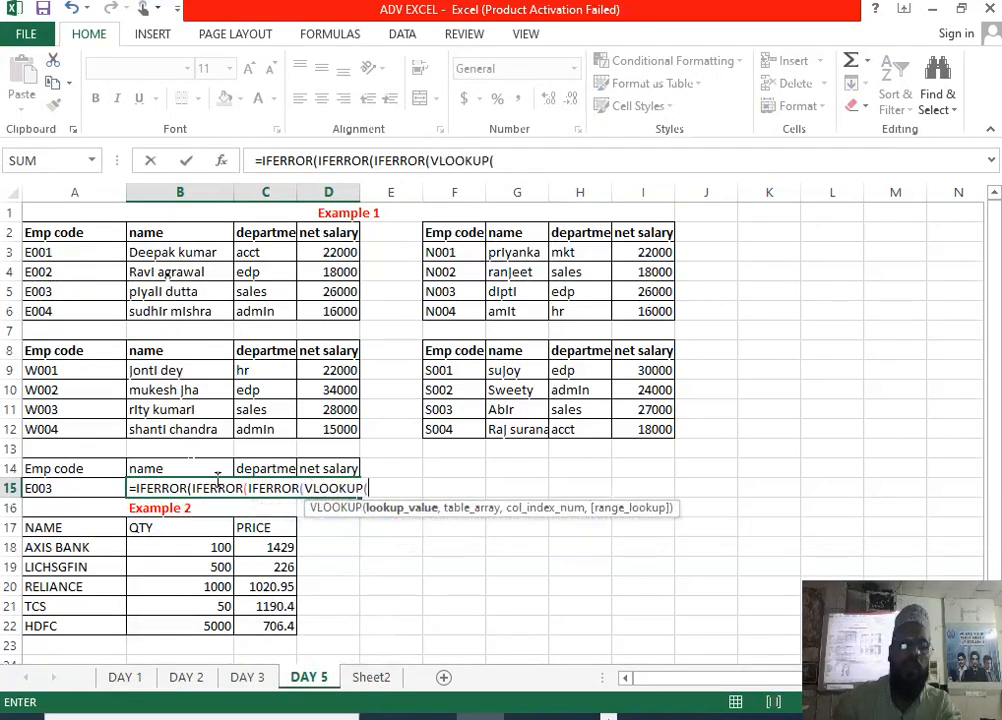
{"action": "left_click", "coordinate": [77, 493]}
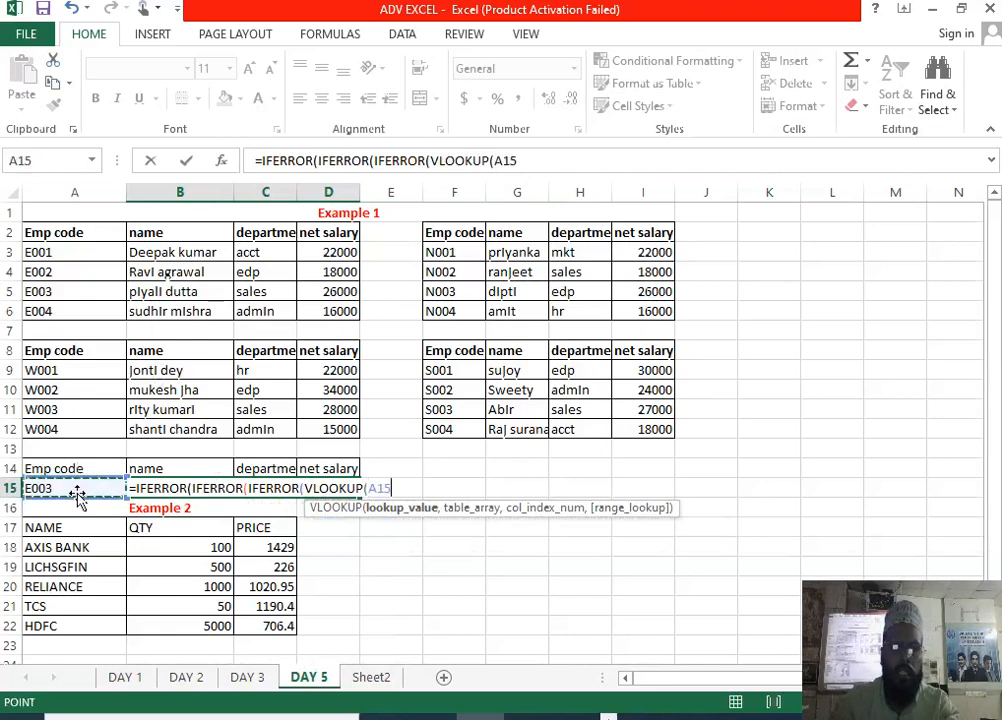
{"action": "key", "text": "F4"}
{"action": "type", "text": ","}
{"action": "left_click_drag", "start_coordinate": [111, 228], "coordinate": [311, 313]}
{"action": "key", "text": "F4"}
{"action": "type", "text": ","}
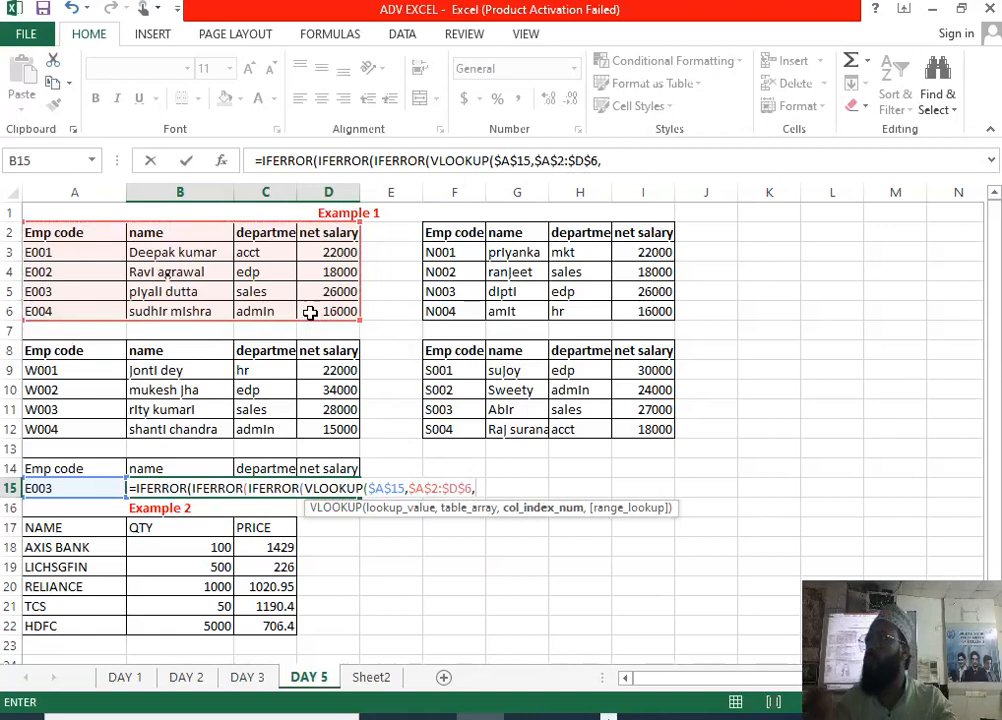
{"action": "type", "text": "{"}
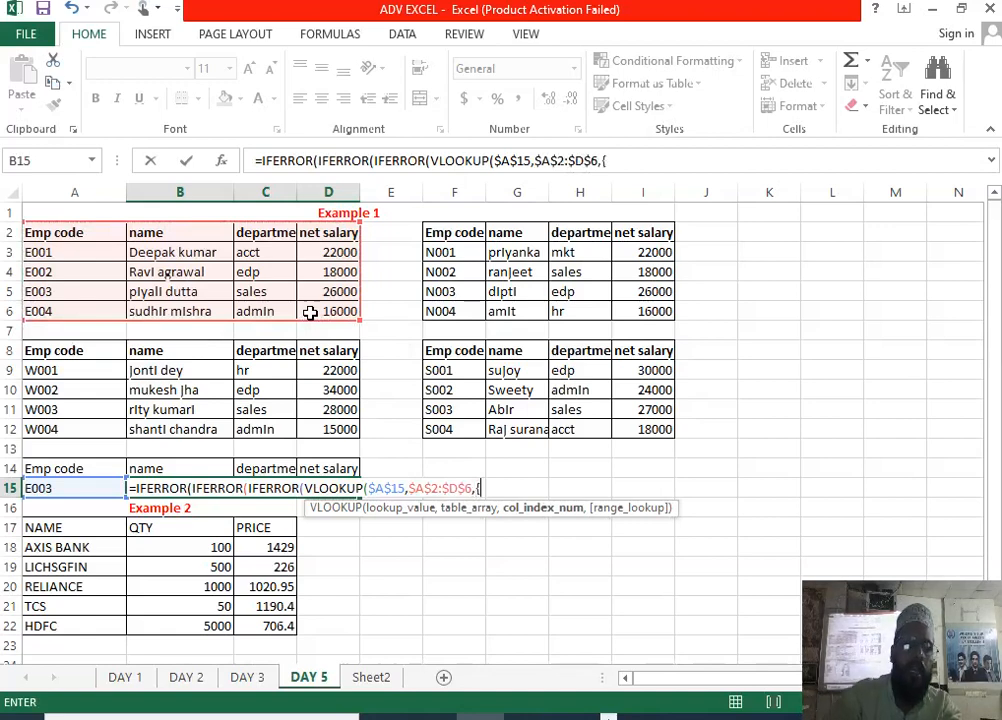
{"action": "type", "text": "2,3,4},"}
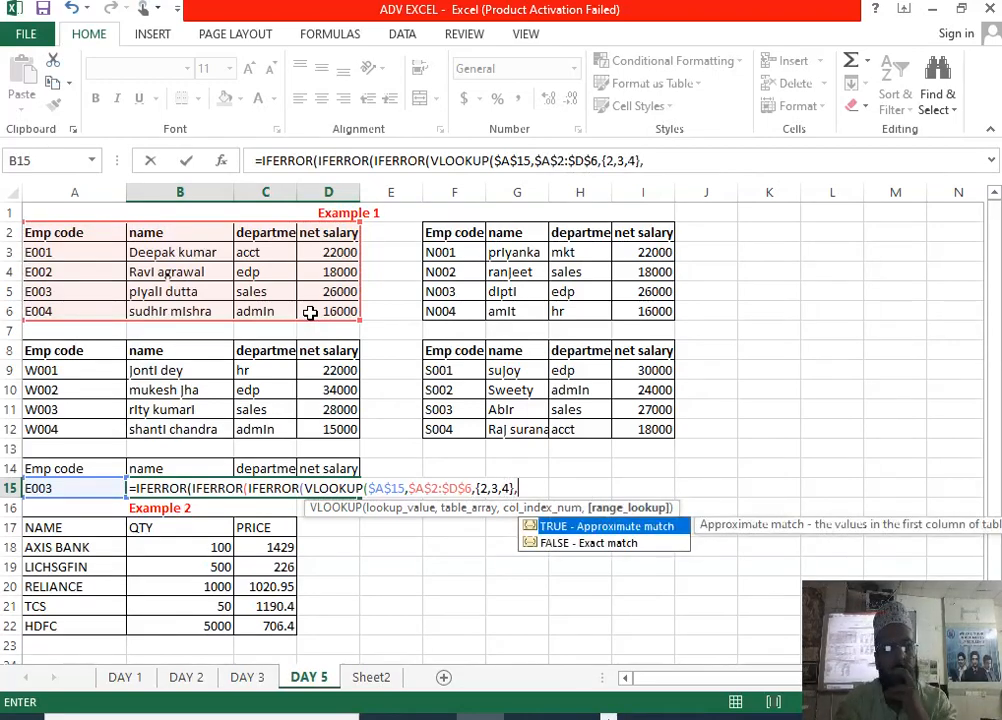
{"action": "type", "text": "0"}
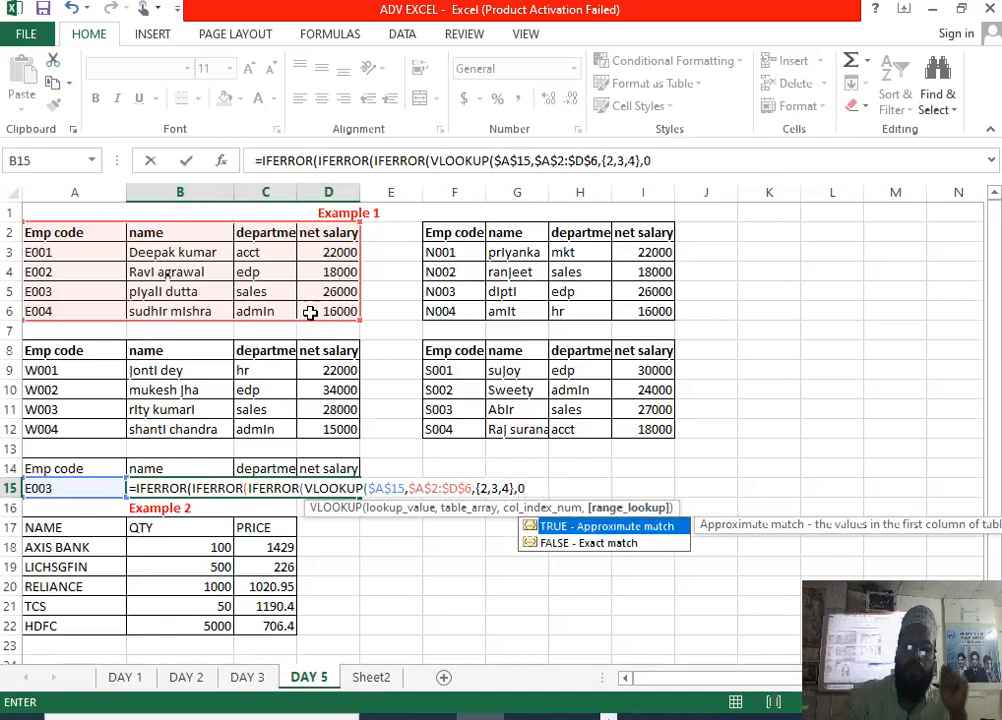
{"action": "type", "text": ")"}
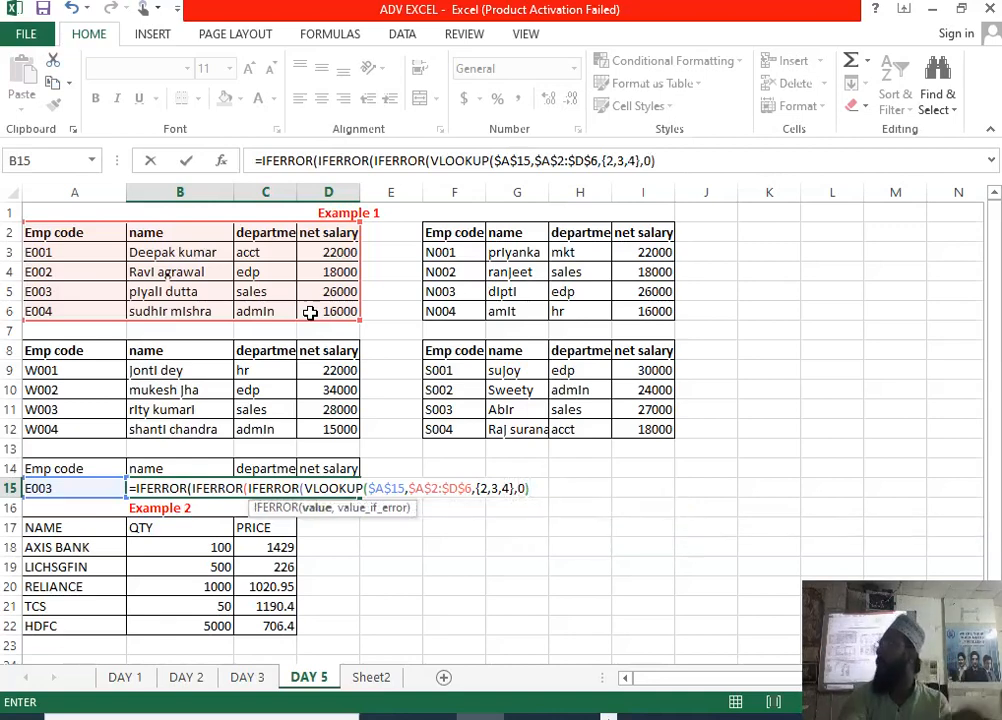
Add the innermost IFERROR's fallback, a VLOOKUP of $A$15 in $F$2:$I$6 with columns {2,3,4} and match type 0, and close that IFERROR.
{"action": "type", "text": ","}
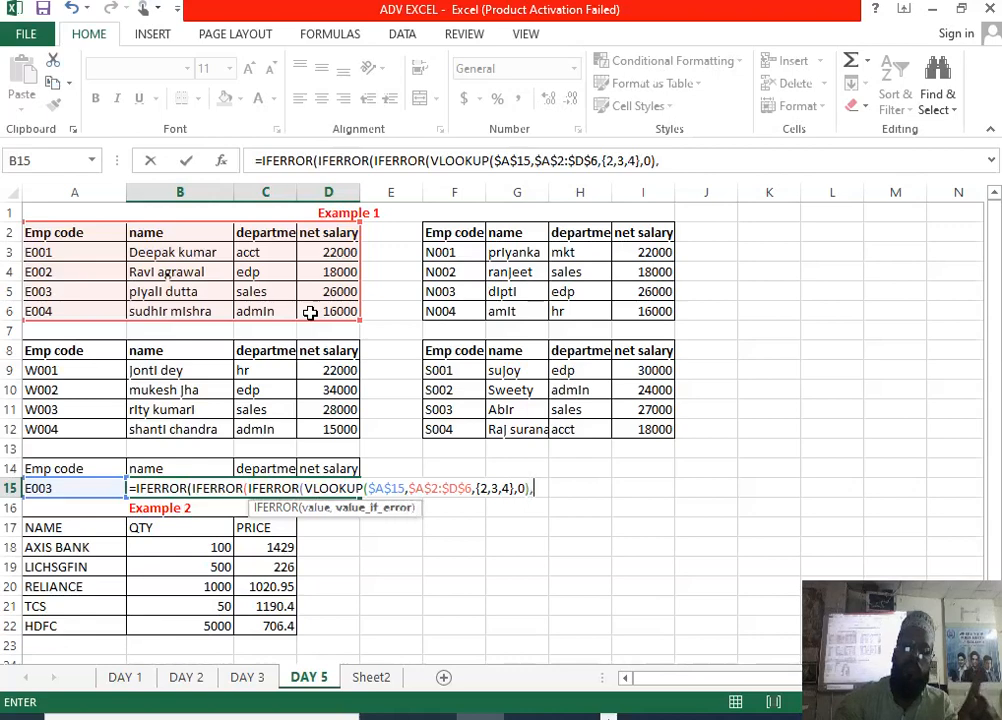
{"action": "type", "text": "vlo"}
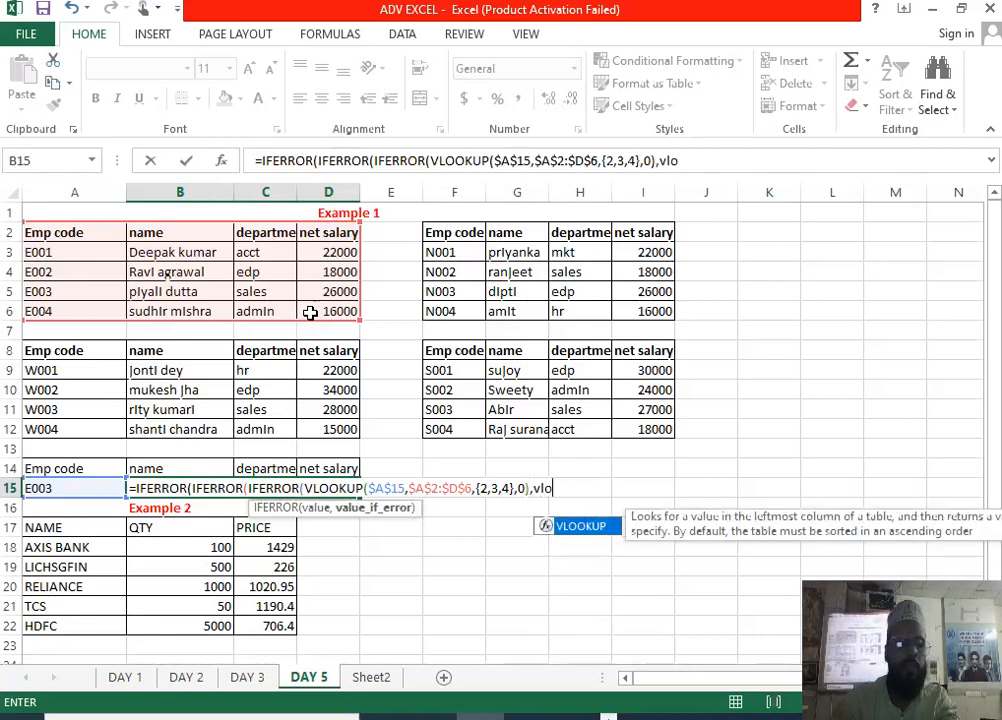
{"action": "key", "text": "Tab"}
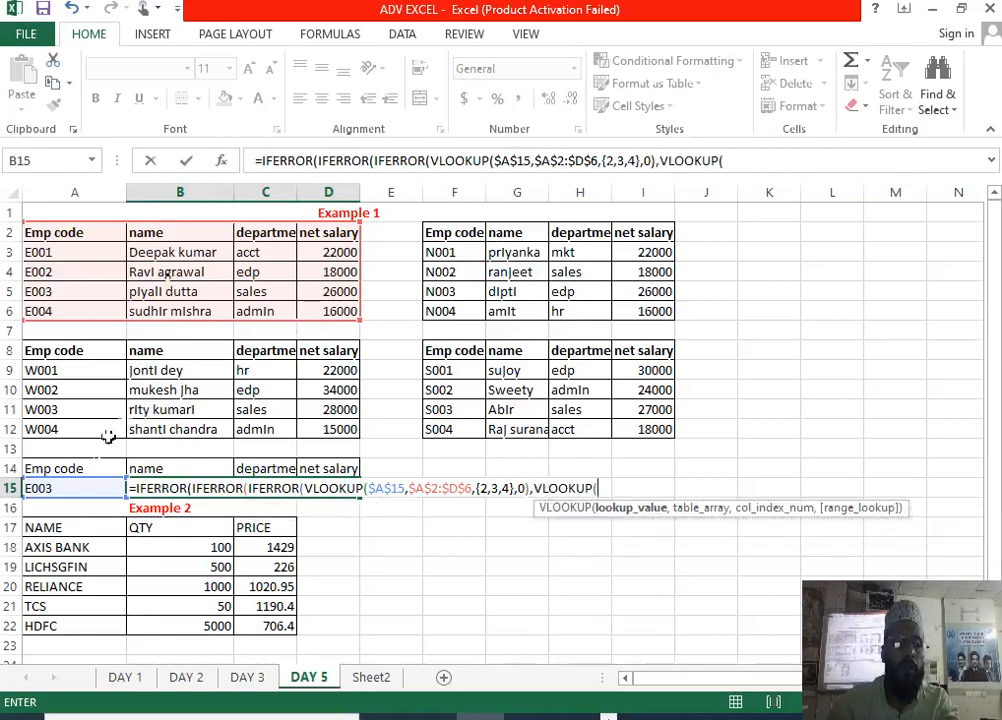
{"action": "left_click", "coordinate": [87, 486]}
{"action": "key", "text": "F4"}
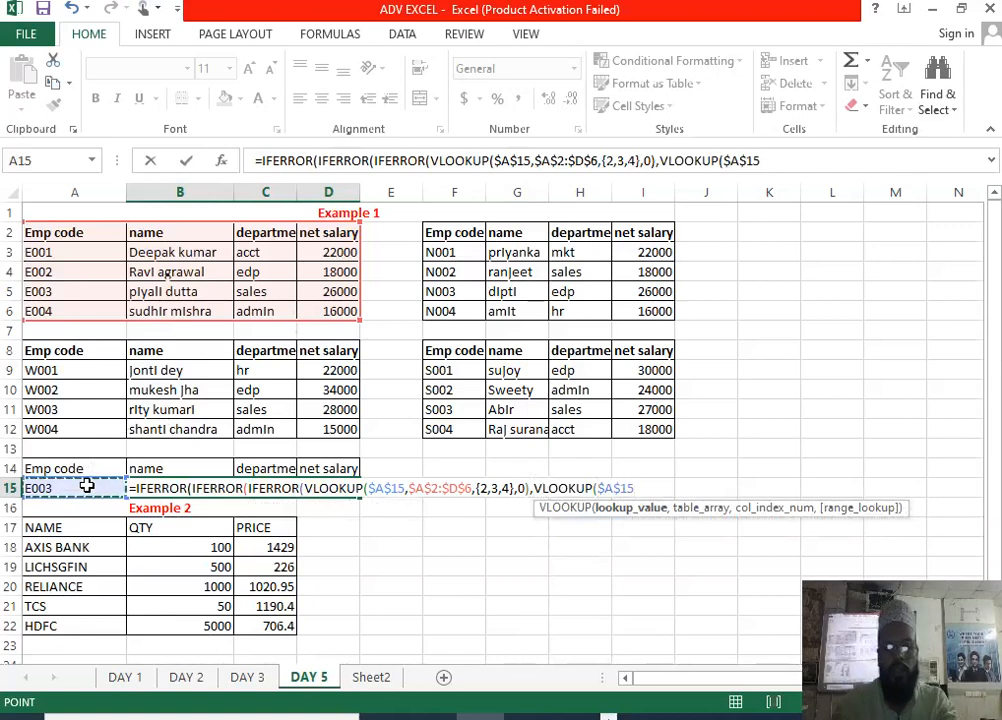
{"action": "type", "text": ","}
{"action": "left_click_drag", "start_coordinate": [431, 243], "coordinate": [638, 309]}
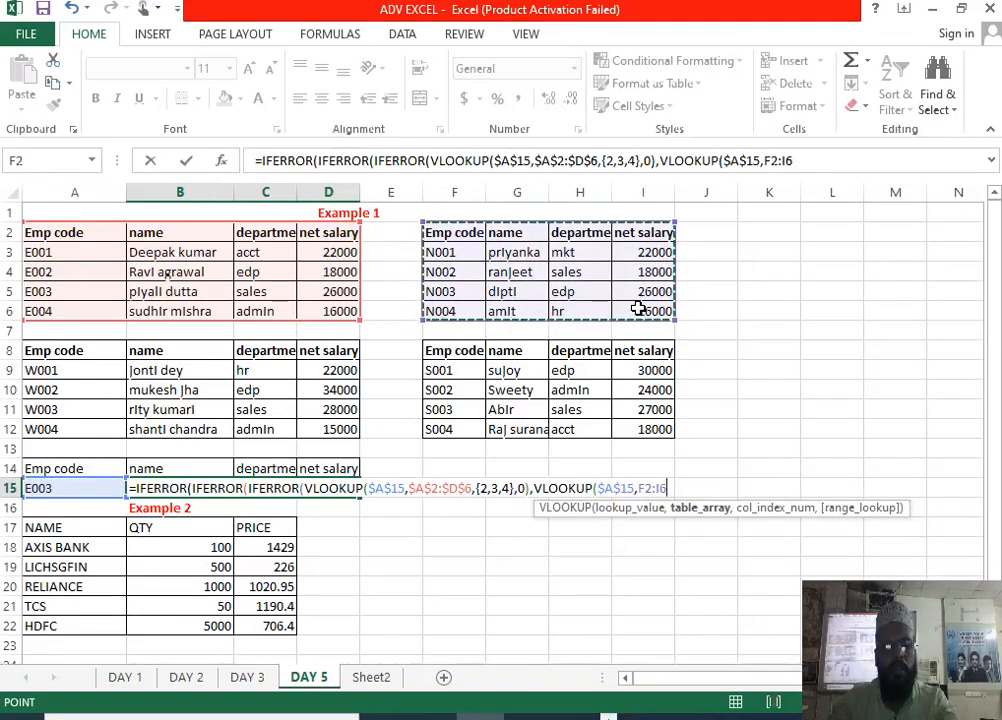
{"action": "key", "text": "F4"}
{"action": "type", "text": ","}
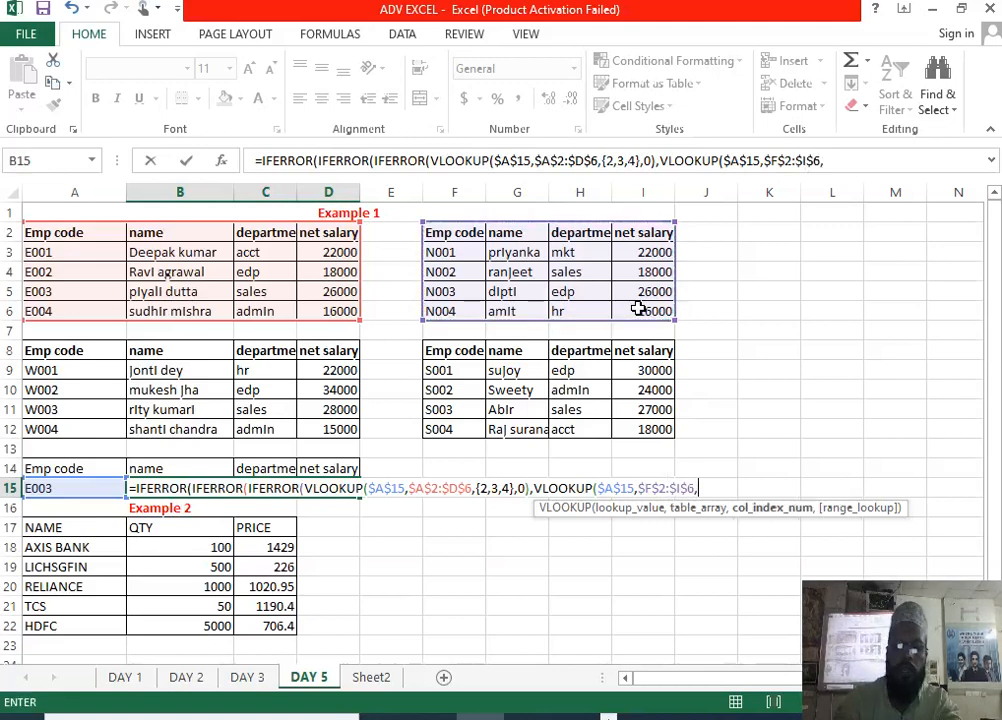
{"action": "type", "text": "{2,3,"}
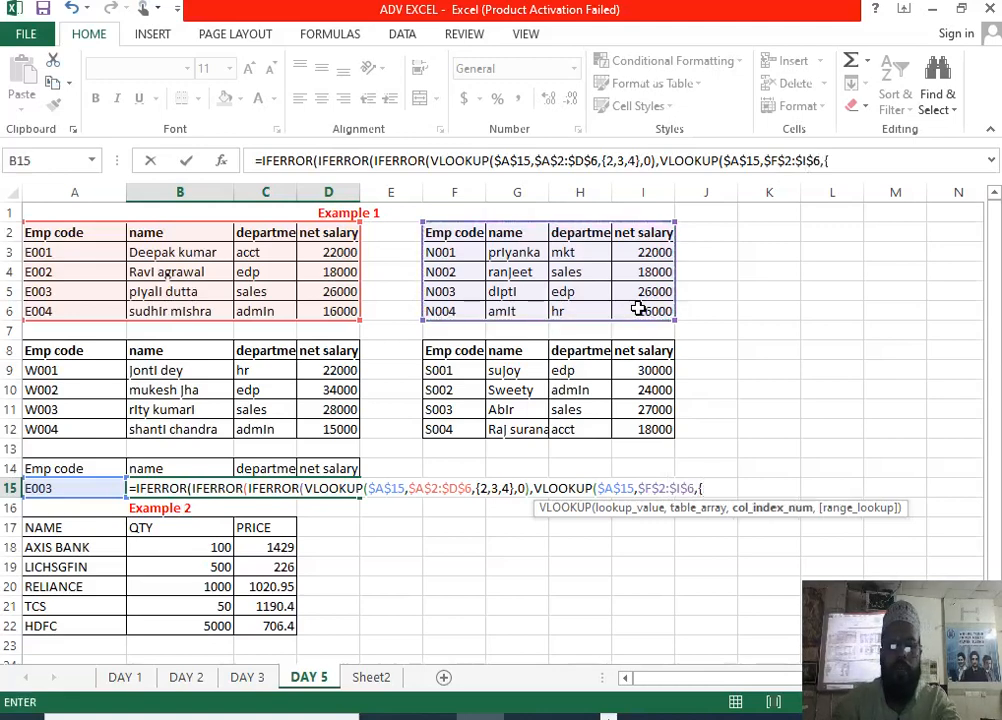
{"action": "type", "text": "4}"}
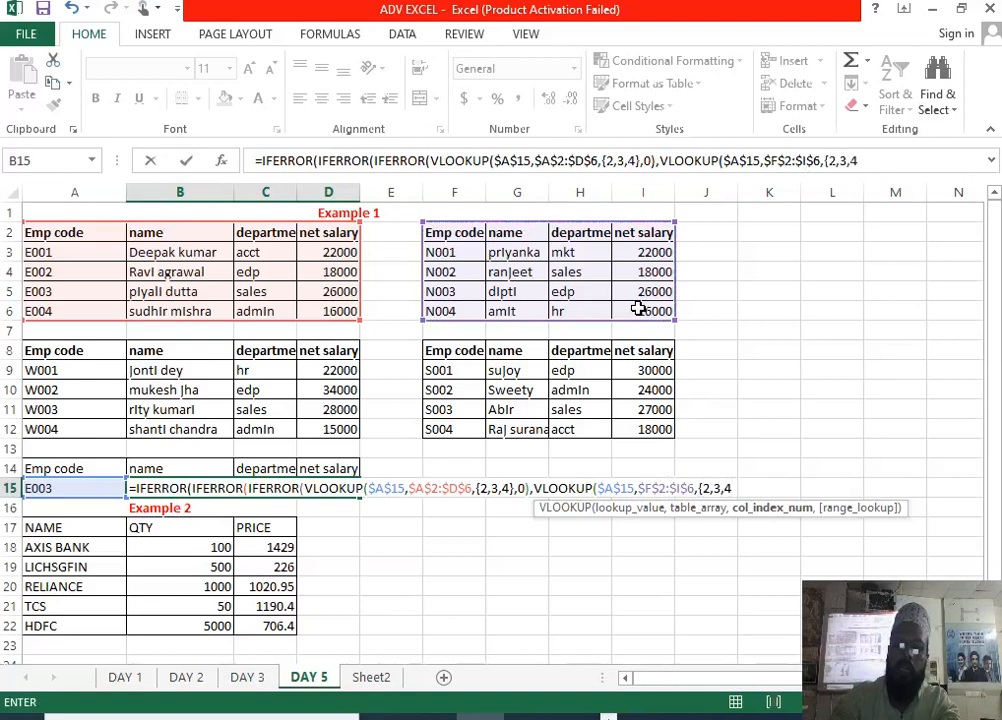
{"action": "type", "text": ",0"}
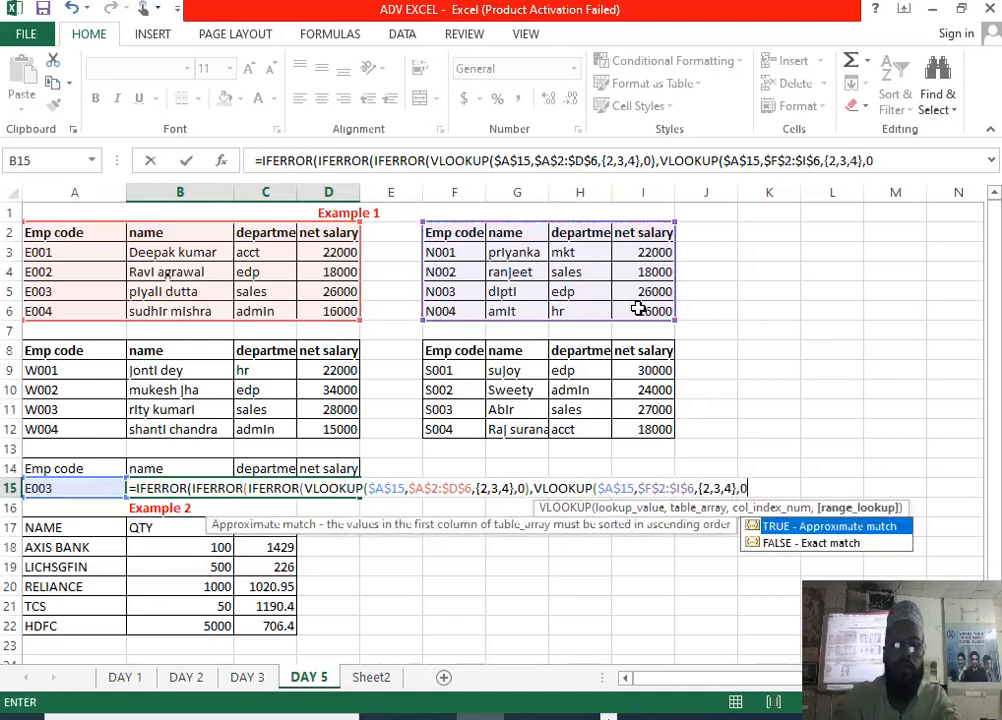
{"action": "type", "text": "))"}
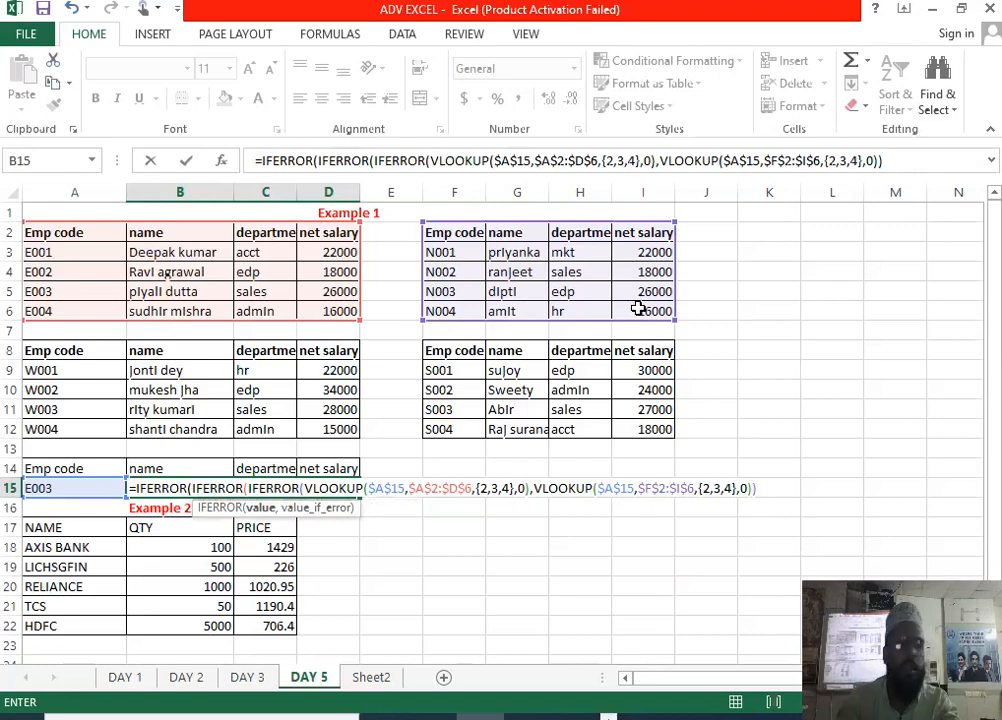
Add the middle IFERROR's fallback, a VLOOKUP of $A$15 in $A$8:$D$12 with columns {2,3,4} and match type 0, and close that IFERROR.
{"action": "type", "text": ",vlo"}
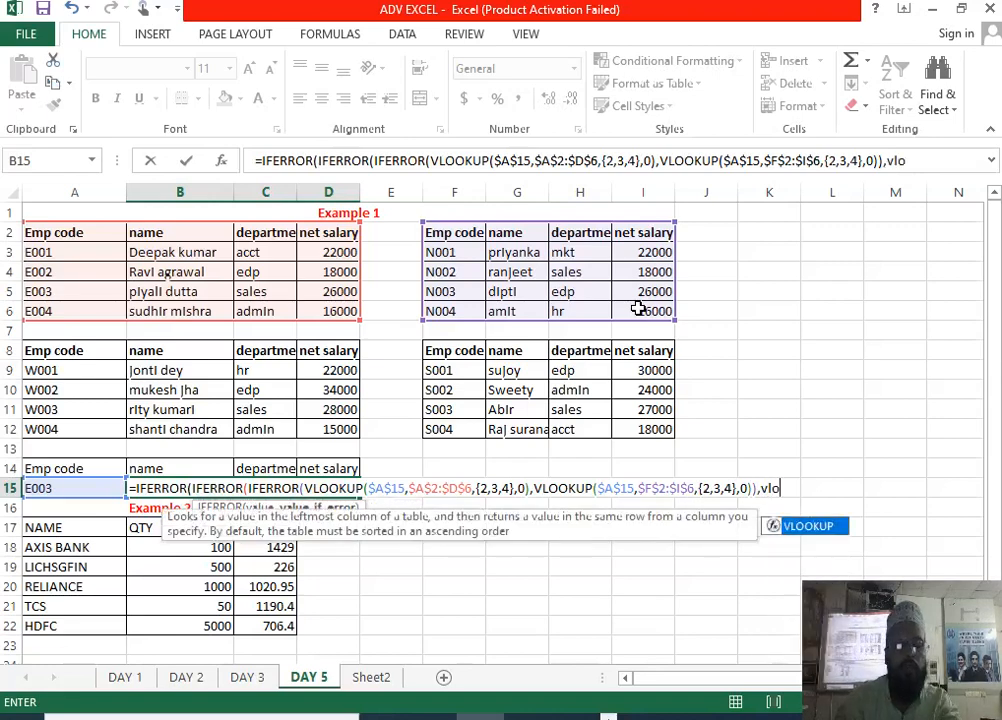
{"action": "key", "text": "Tab"}
{"action": "left_click", "coordinate": [104, 487]}
{"action": "key", "text": "F4"}
{"action": "type", "text": ","}
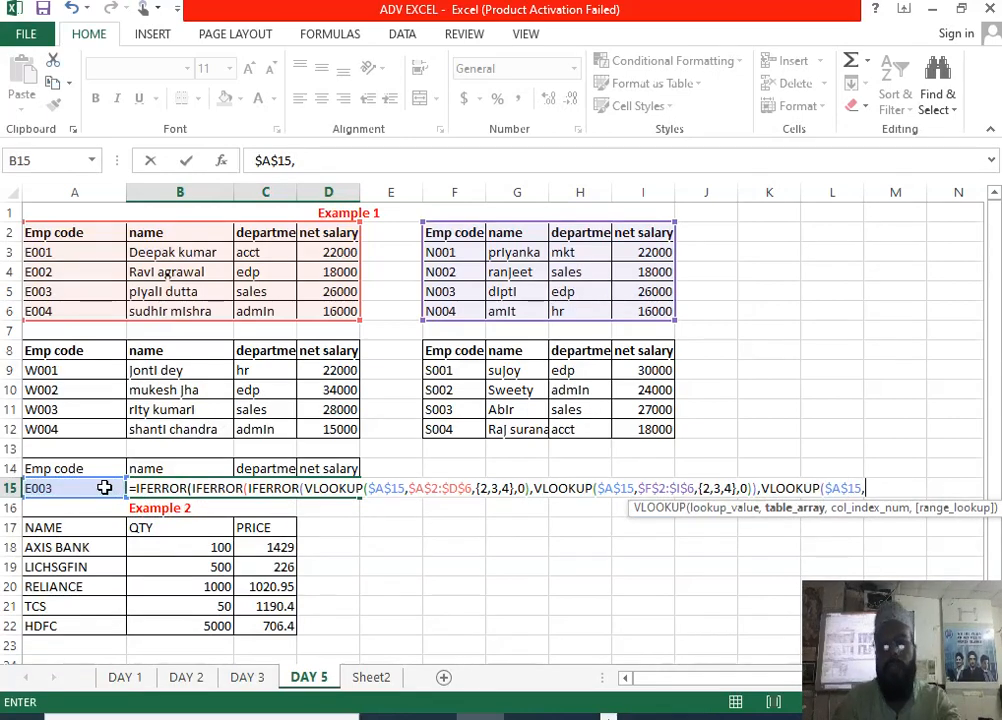
{"action": "left_click_drag", "start_coordinate": [97, 347], "coordinate": [327, 414]}
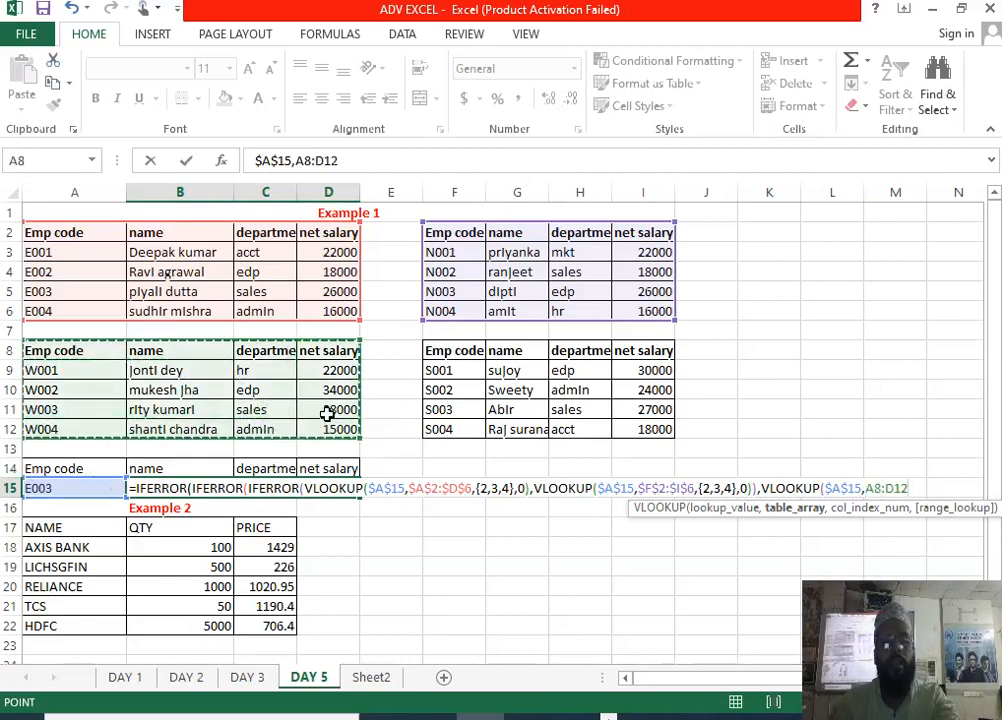
{"action": "key", "text": "F4"}
{"action": "type", "text": ",{2,3,4"}
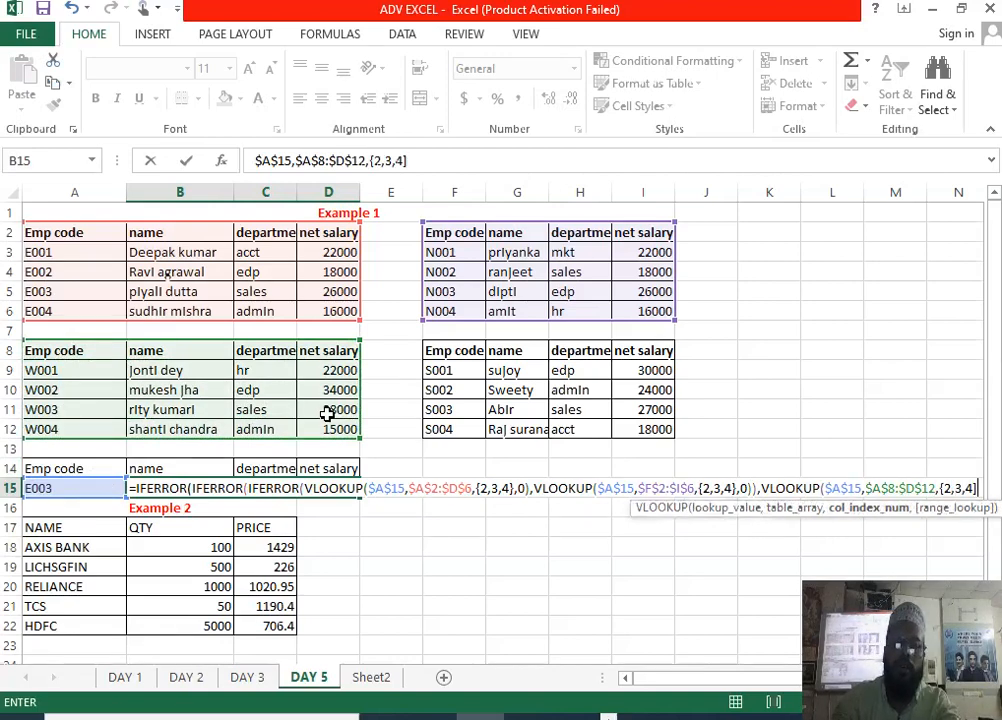
{"action": "type", "text": "},0))"}
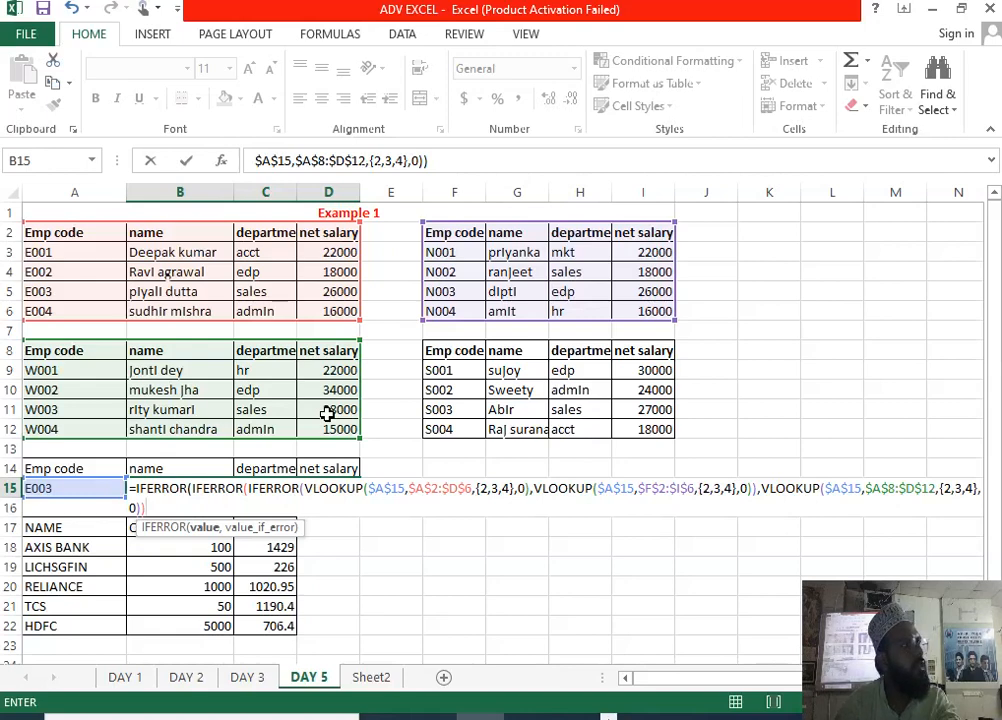
Add the outermost IFERROR's fallback, a VLOOKUP of $A$15 in the table $F$8:$I$12.
{"action": "type", "text": ",vl"}
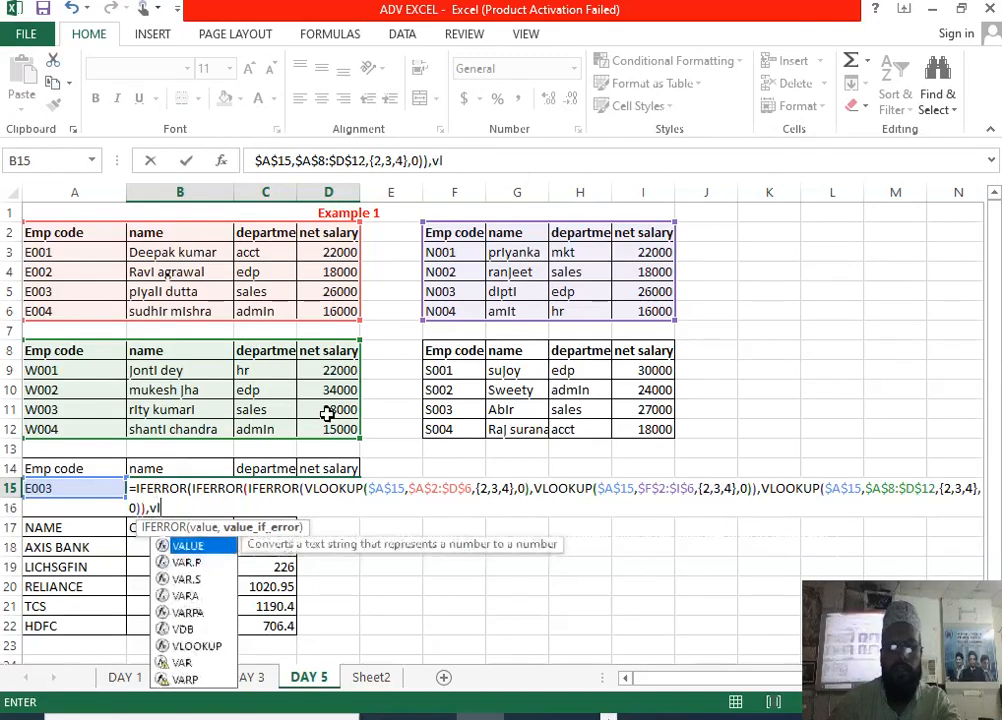
{"action": "type", "text": "o"}
{"action": "key", "text": "Tab"}
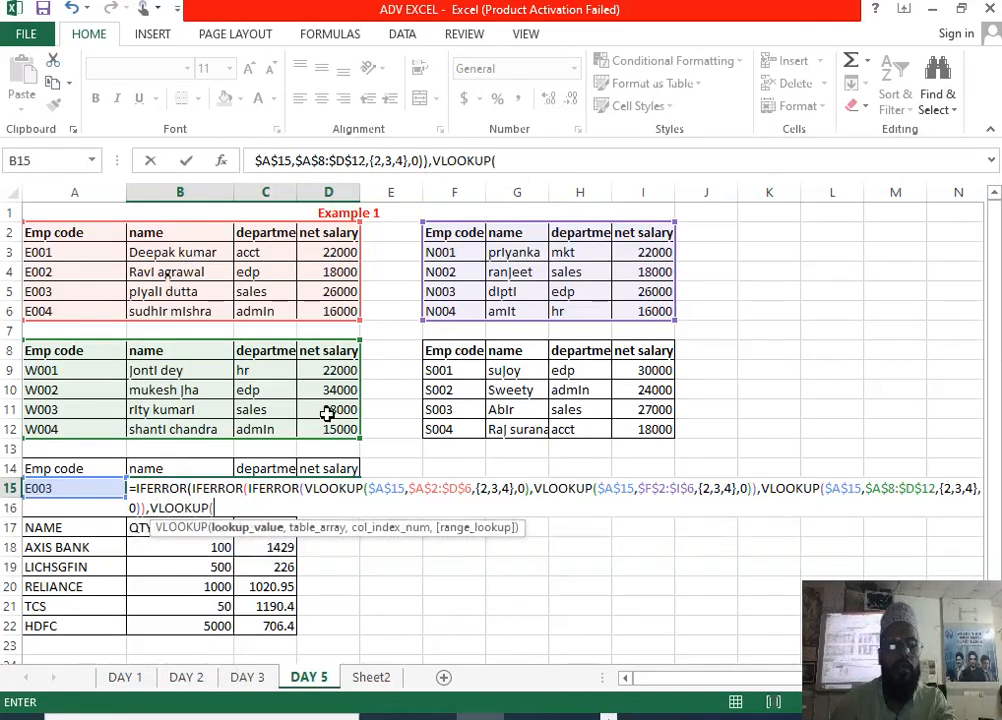
{"action": "left_click", "coordinate": [33, 487]}
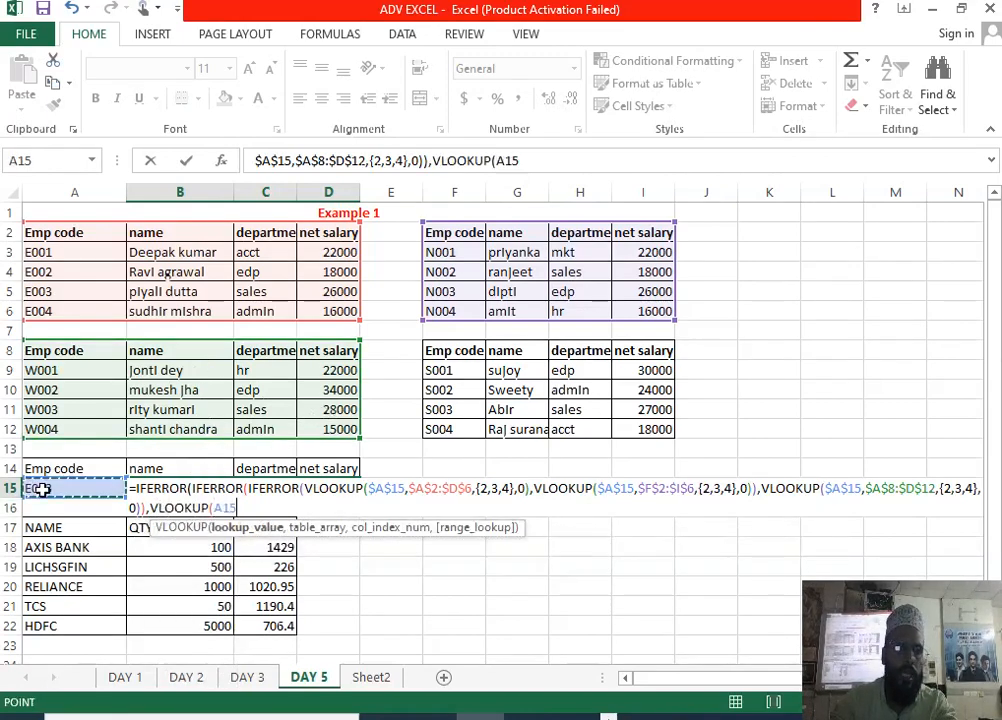
{"action": "key", "text": "F4"}
{"action": "type", "text": ","}
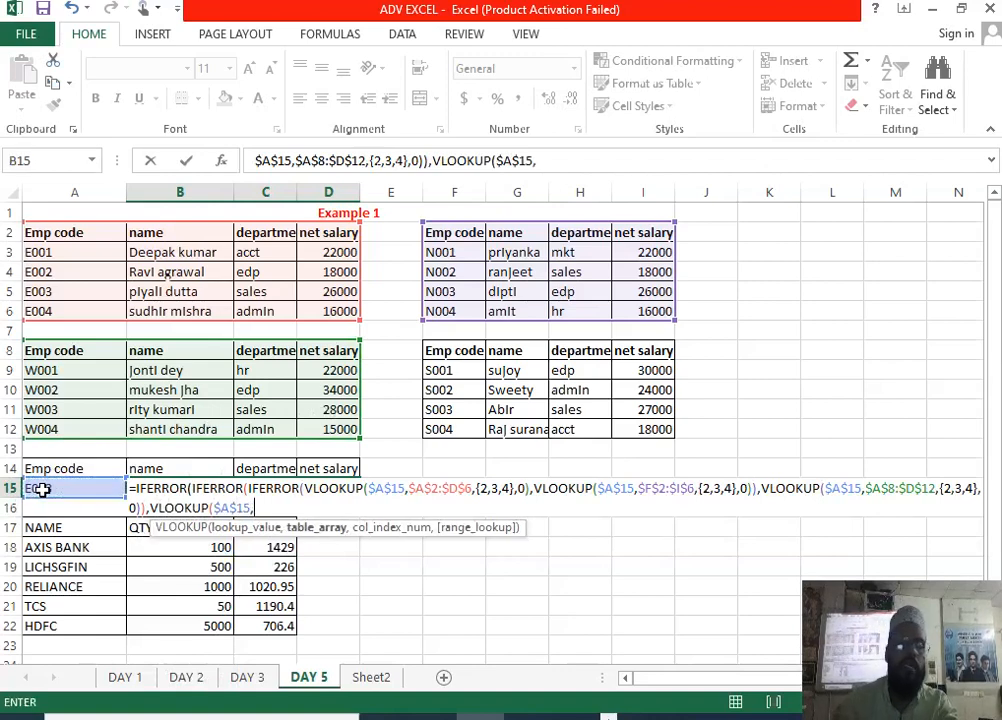
{"action": "left_click_drag", "start_coordinate": [454, 351], "coordinate": [621, 421]}
{"action": "key", "text": "F4"}
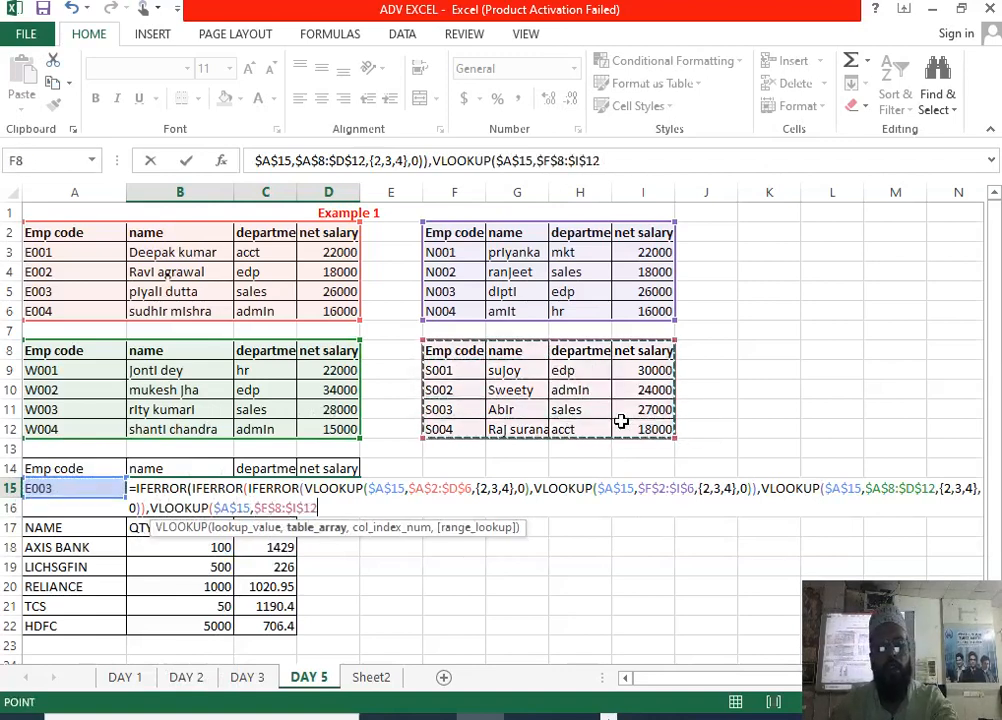
{"action": "type", "text": ","}
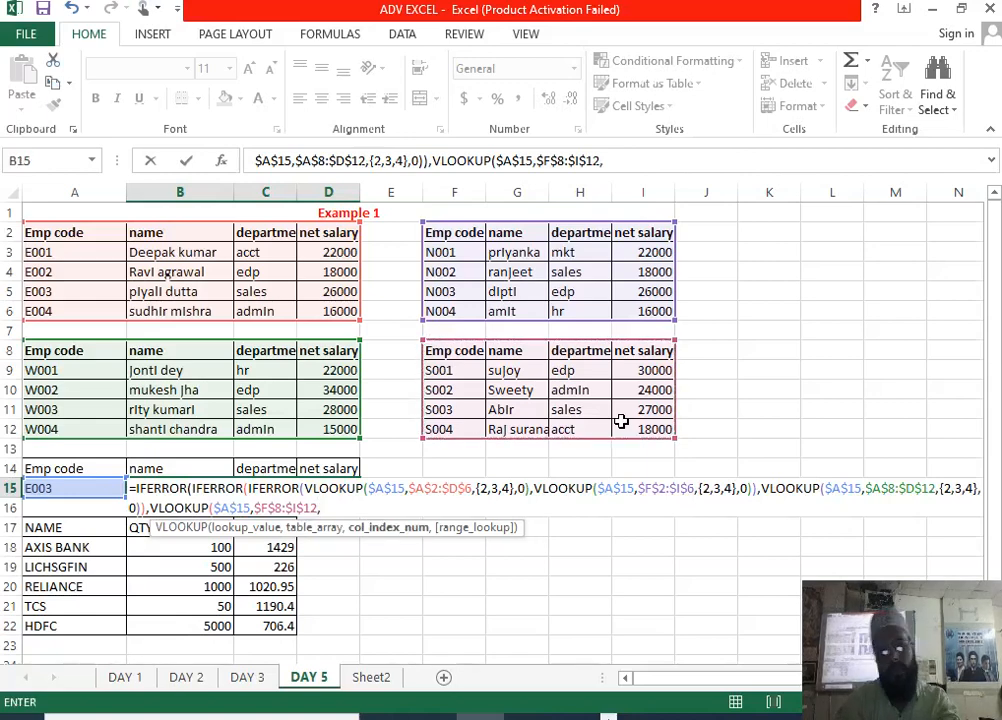
Complete the last VLOOKUP with columns {2,3,4} and match type 0, and enter the closed formula as an array across B15:D15.
{"action": "type", "text": "{2,3,"}
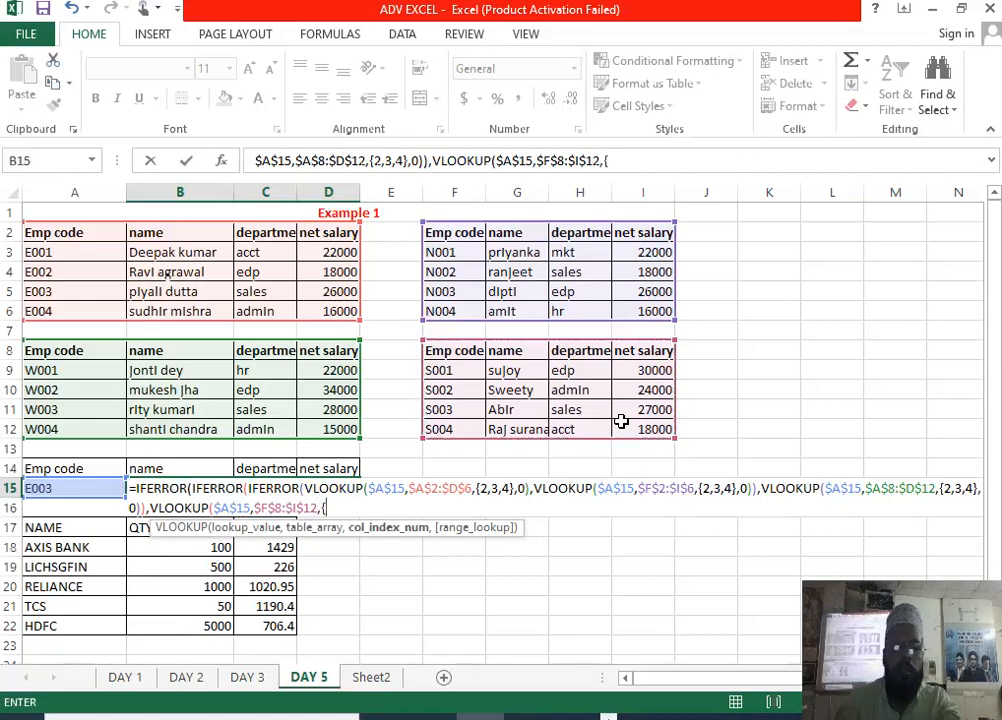
{"action": "type", "text": "4}"}
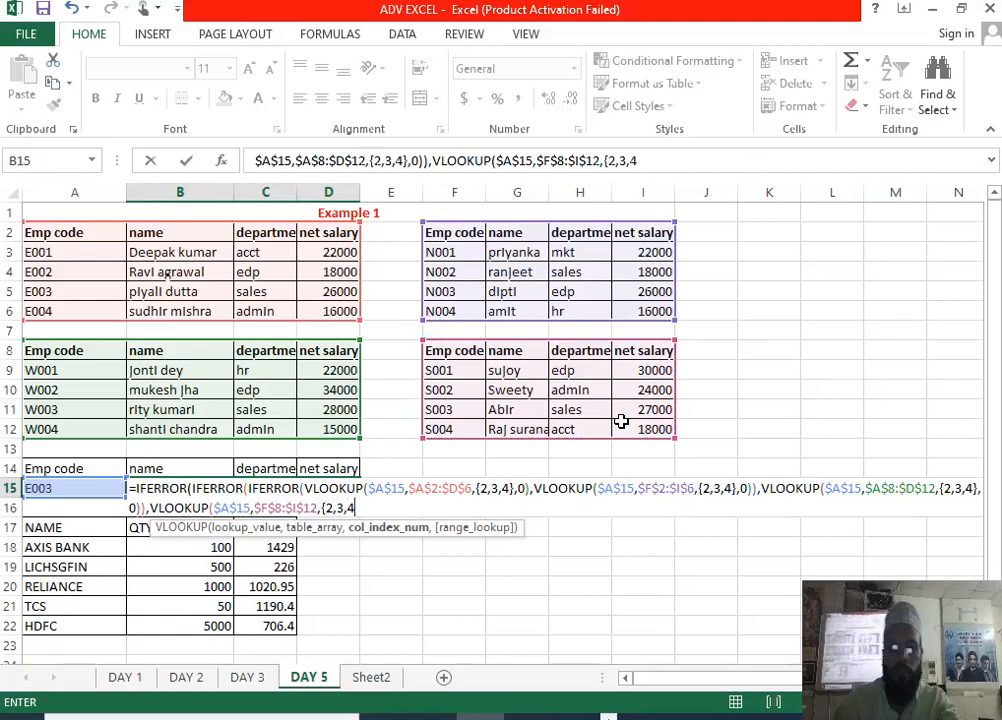
{"action": "type", "text": ",0"}
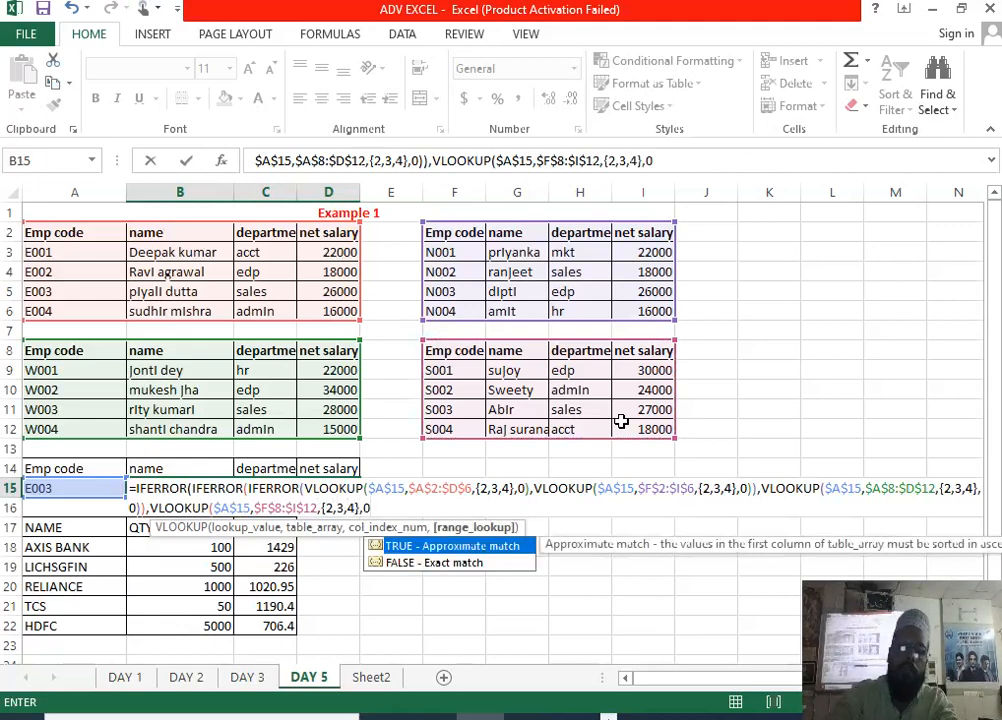
{"action": "type", "text": "))"}
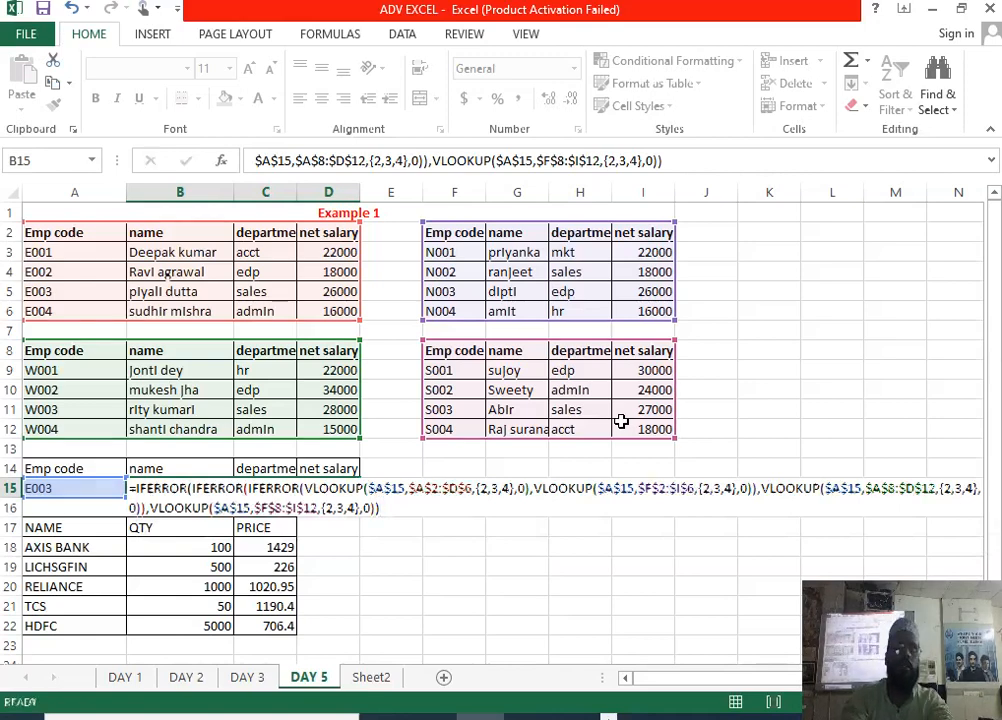
{"action": "key", "text": "ctrl+shift+Return"}
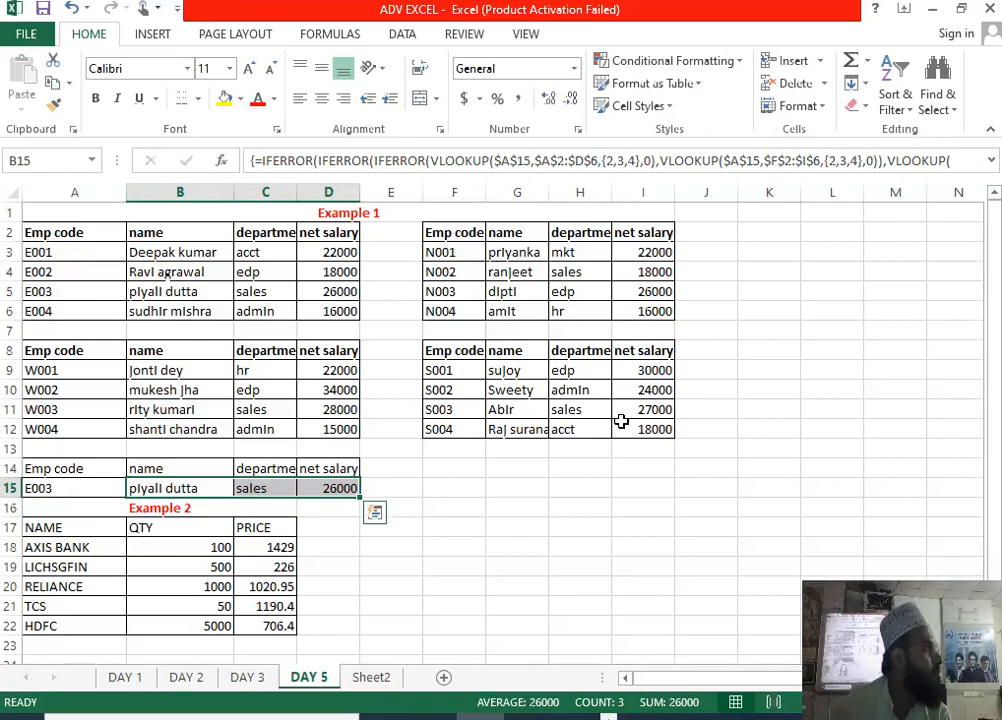
Look over the Example 2 table of names, quantities and prices on DAY 5.
{"action": "scroll", "coordinate": [250, 391], "scroll_direction": "down", "scroll_amount": 1}
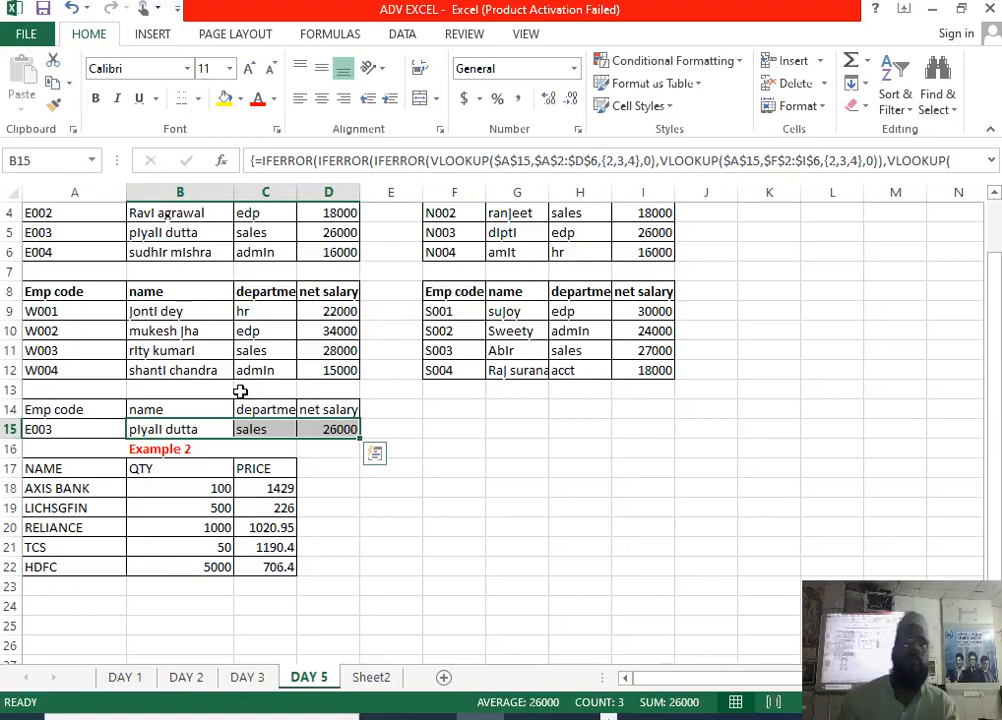
{"action": "left_click", "coordinate": [385, 468]}
{"action": "scroll", "coordinate": [215, 475], "scroll_direction": "down", "scroll_amount": 1}
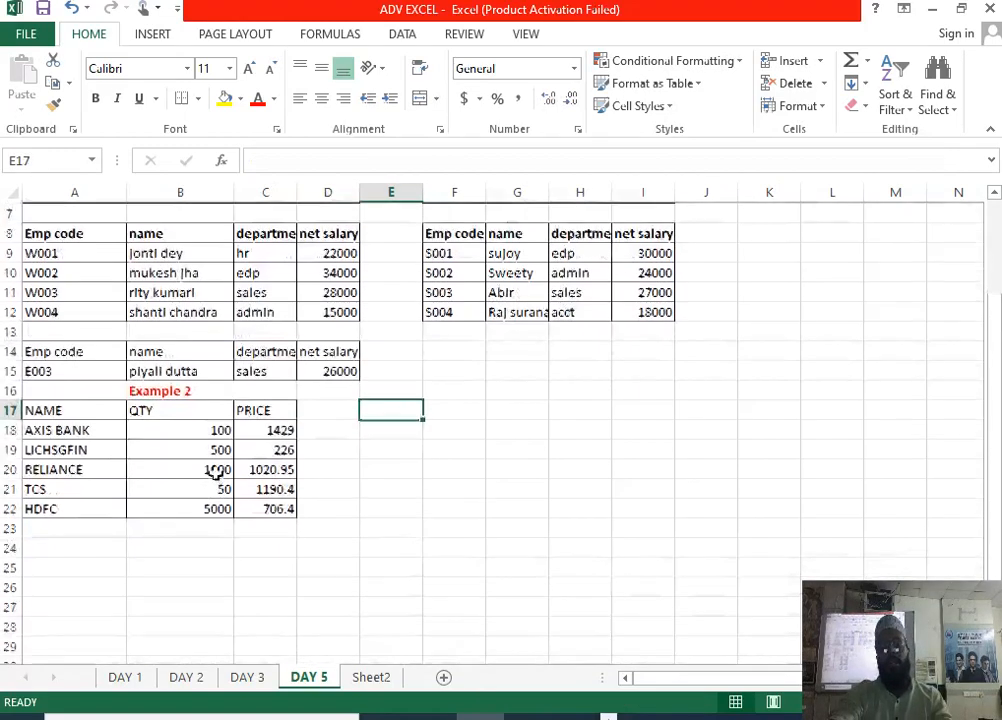
{"action": "scroll", "coordinate": [150, 540], "scroll_direction": "down", "scroll_amount": 1}
{"action": "scroll", "coordinate": [300, 625], "scroll_direction": "down", "scroll_amount": 2}
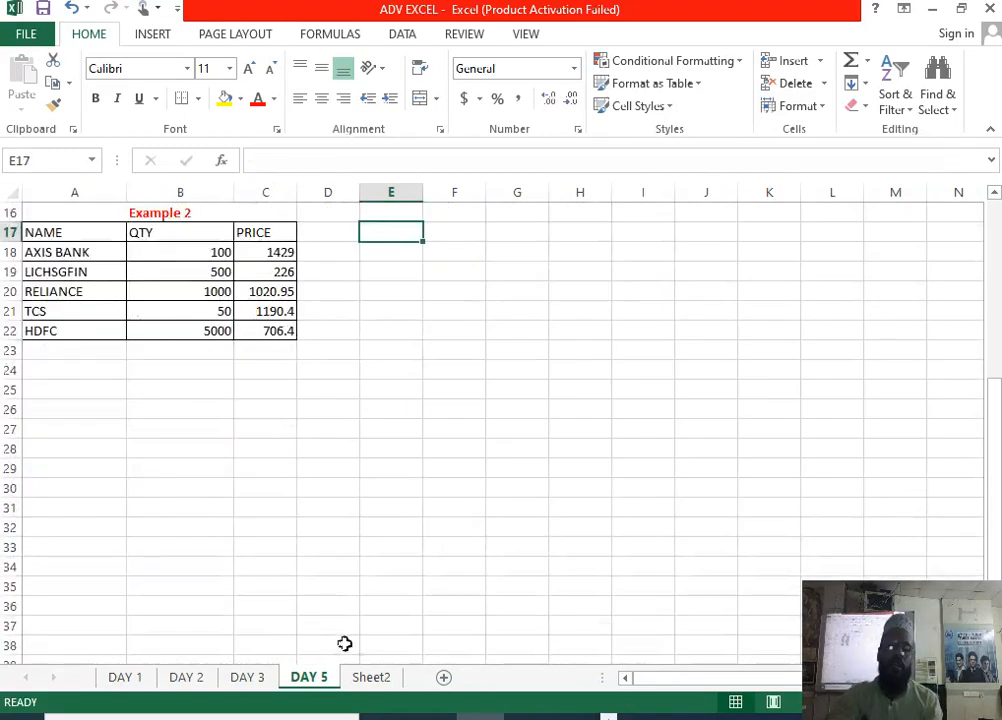
Switch to Sheet2, review its working-days tables and holiday list, and select the first working days cell, C3.
{"action": "left_click", "coordinate": [372, 679]}
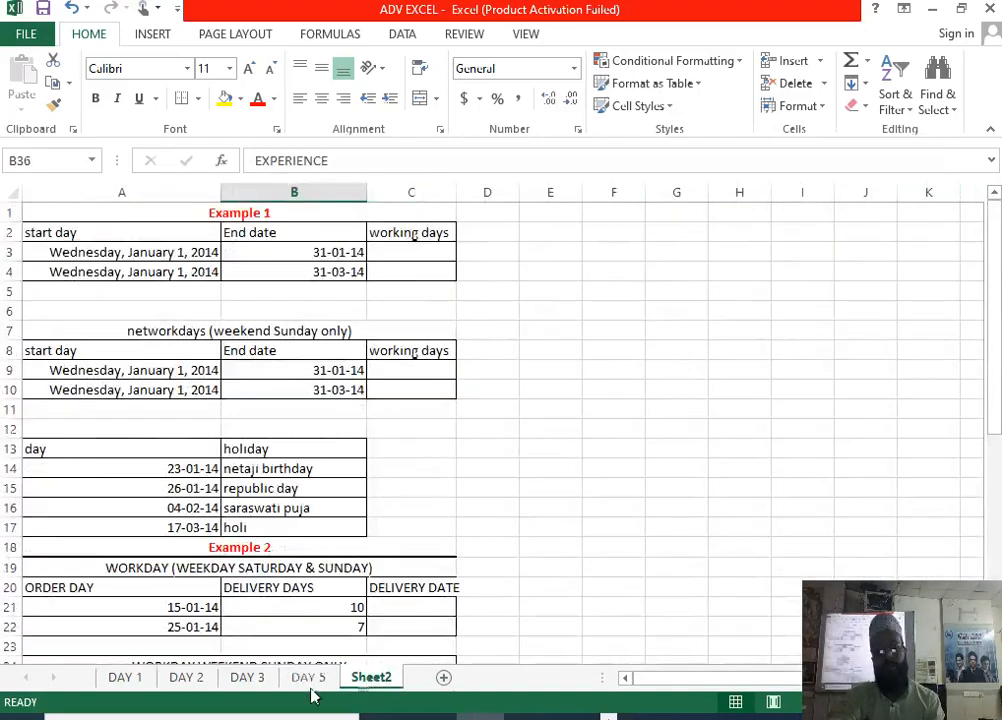
{"action": "left_click", "coordinate": [414, 466]}
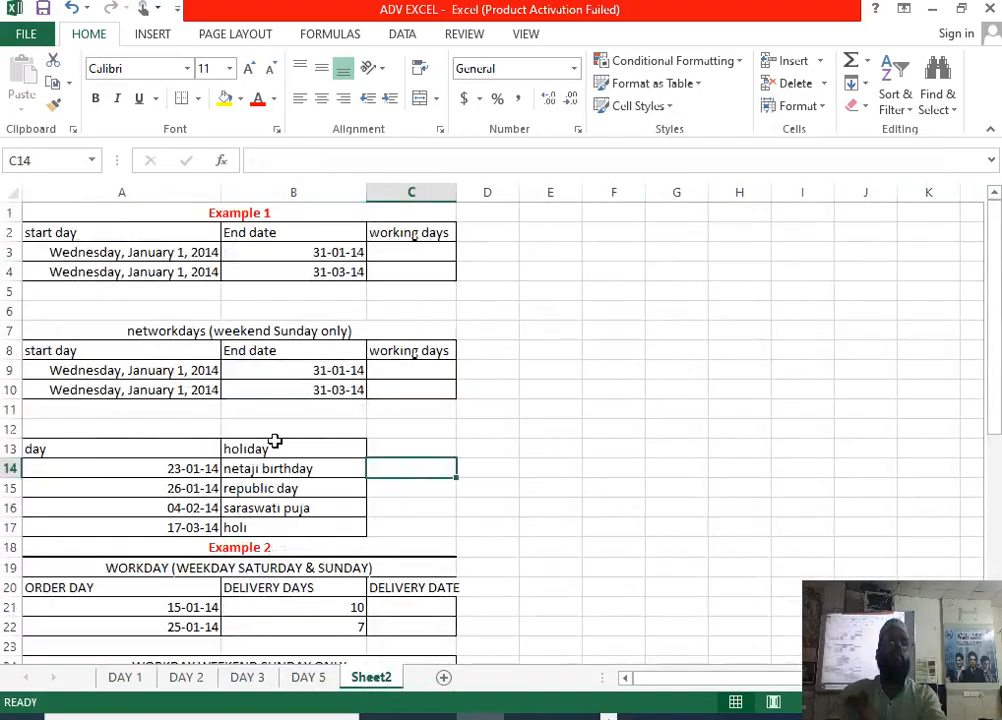
{"action": "scroll", "coordinate": [300, 485], "scroll_direction": "down", "scroll_amount": 2}
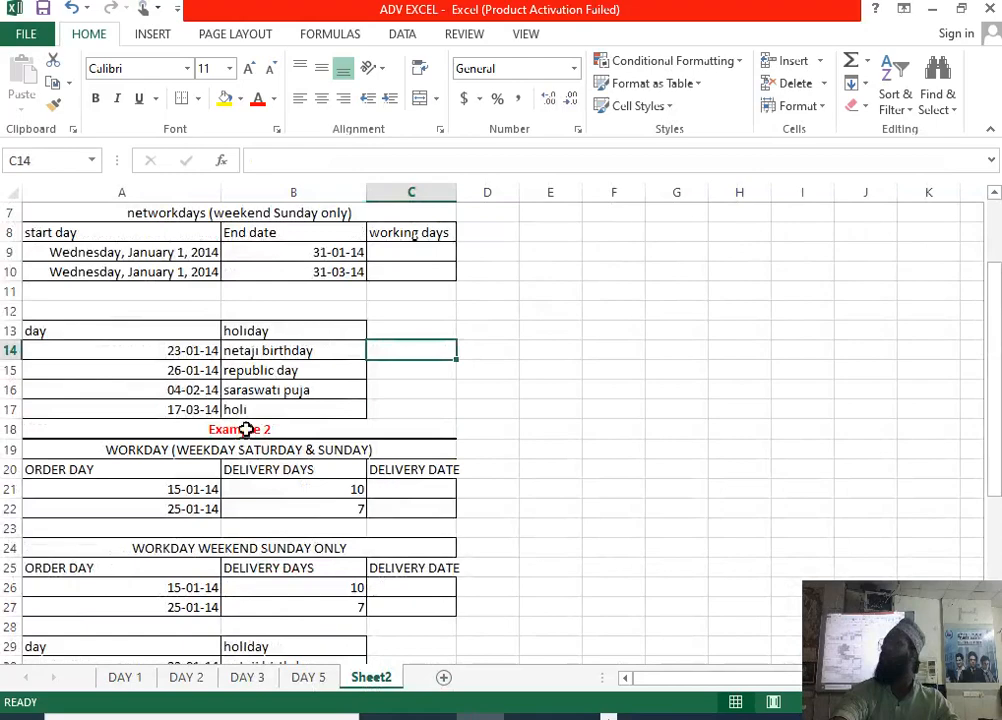
{"action": "scroll", "coordinate": [329, 427], "scroll_direction": "up", "scroll_amount": 2}
{"action": "left_click", "coordinate": [414, 253]}
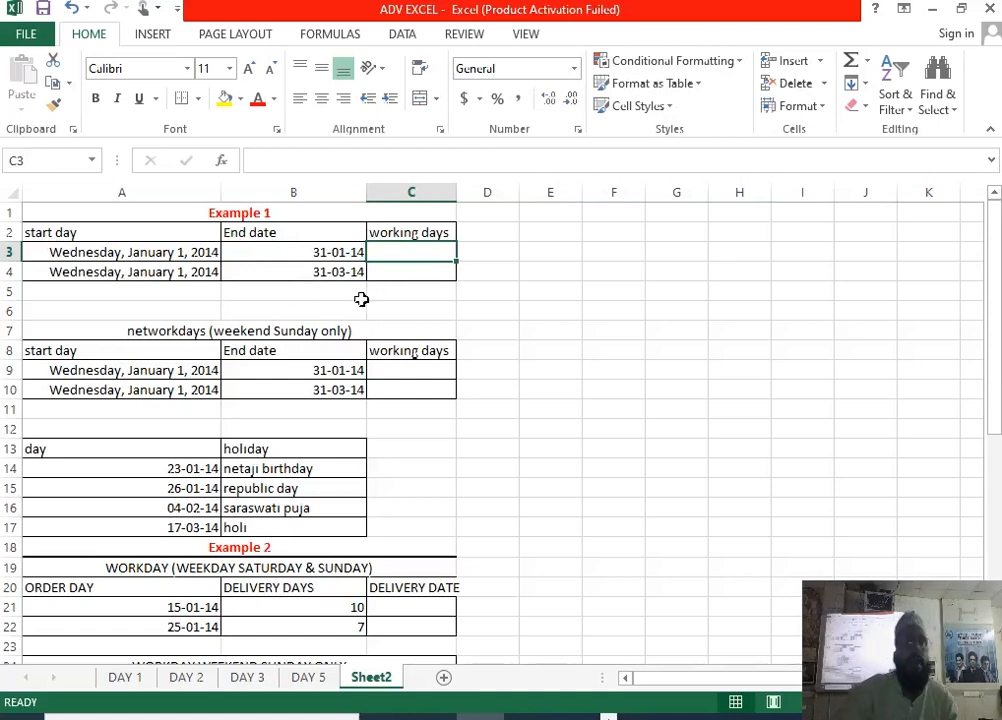
{"action": "left_click", "coordinate": [170, 469]}
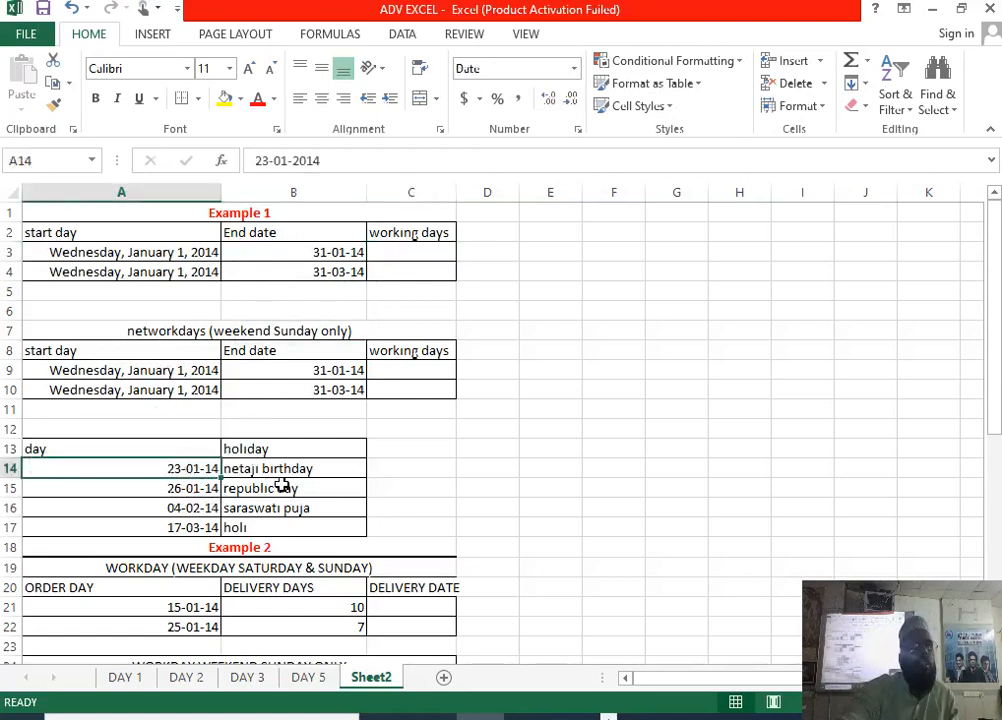
{"action": "left_click", "coordinate": [282, 486]}
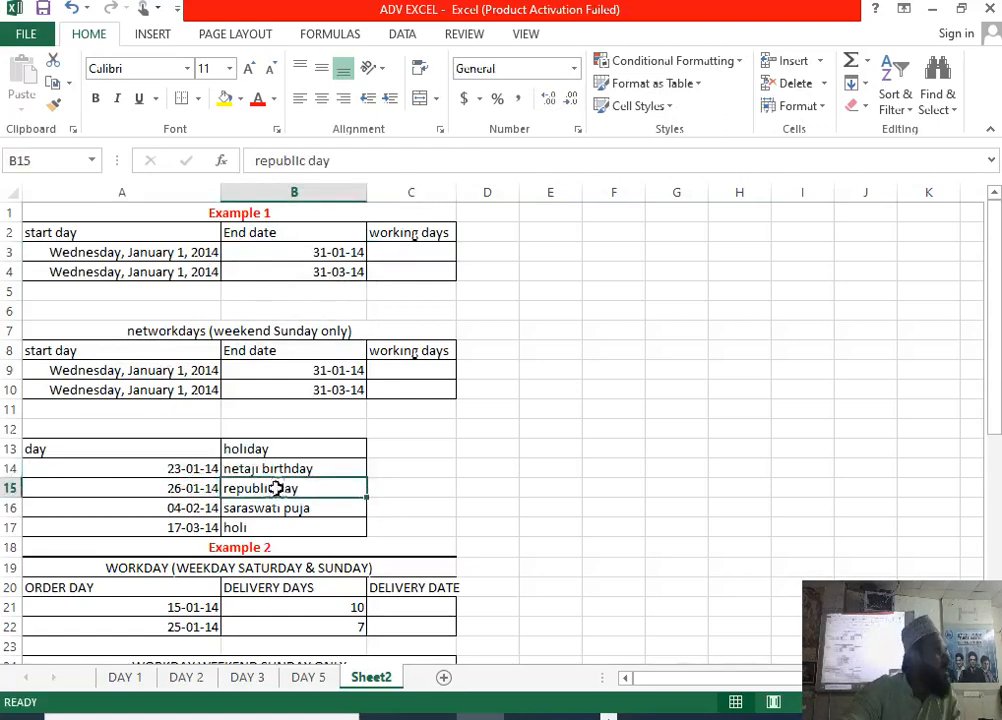
{"action": "left_click", "coordinate": [170, 490]}
{"action": "left_click", "coordinate": [264, 481]}
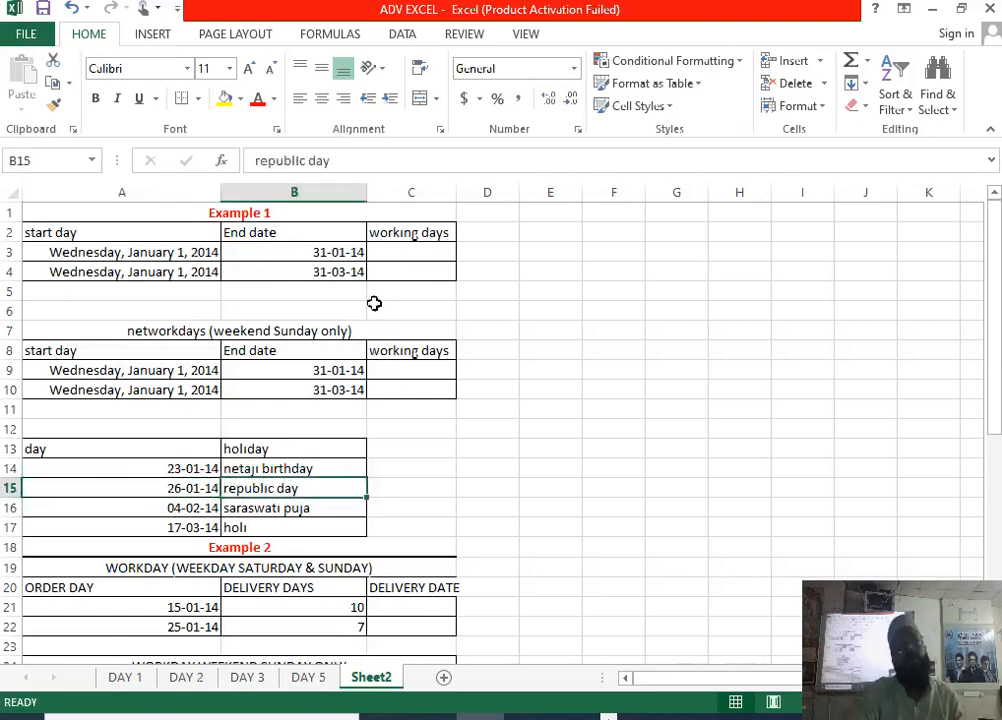
{"action": "left_click", "coordinate": [397, 252]}
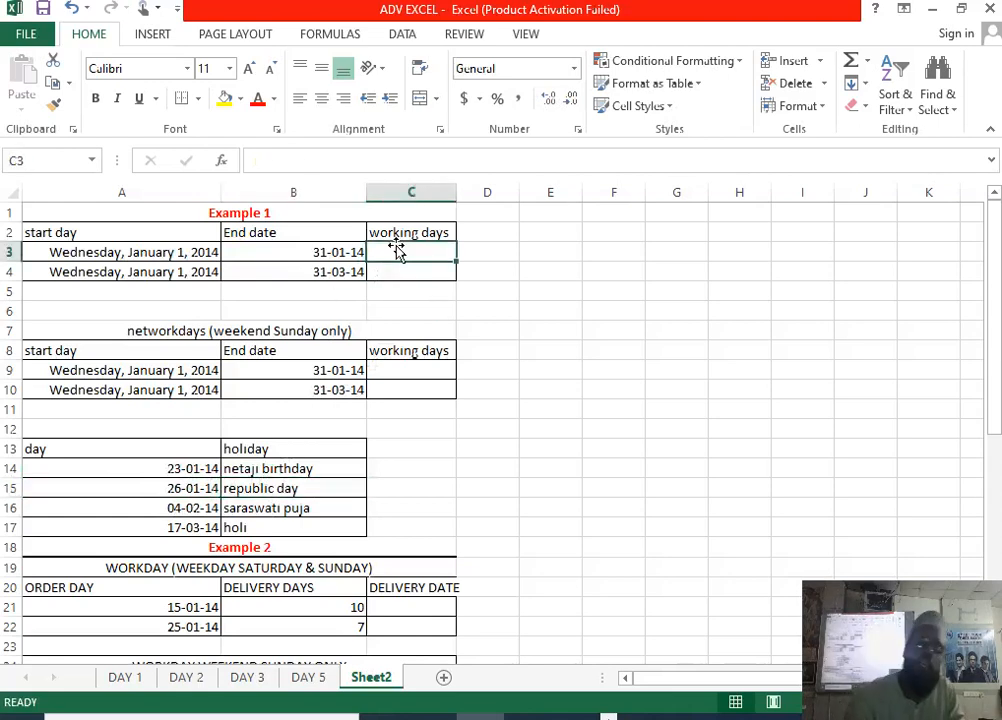
{"action": "type", "text": "=w"}
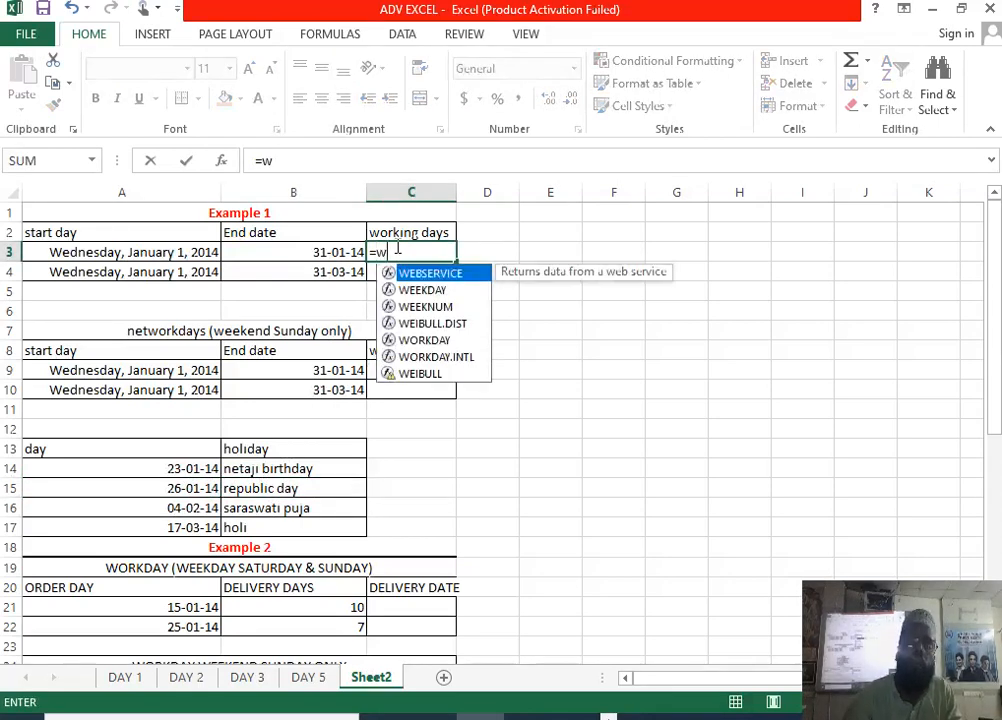
{"action": "type", "text": "or"}
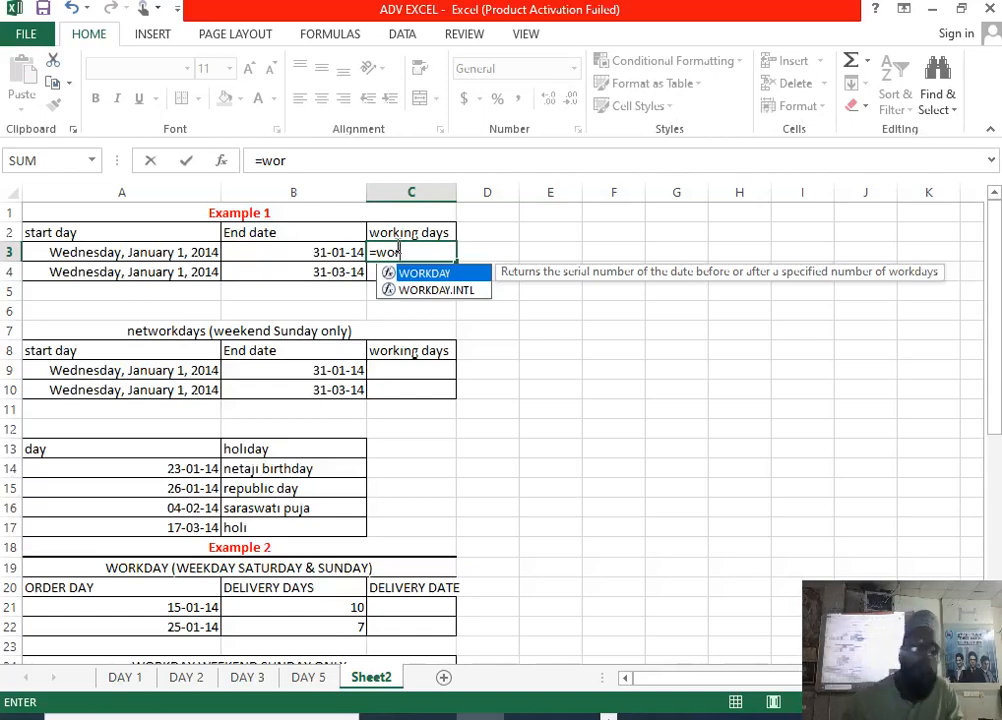
{"action": "key", "text": "Tab"}
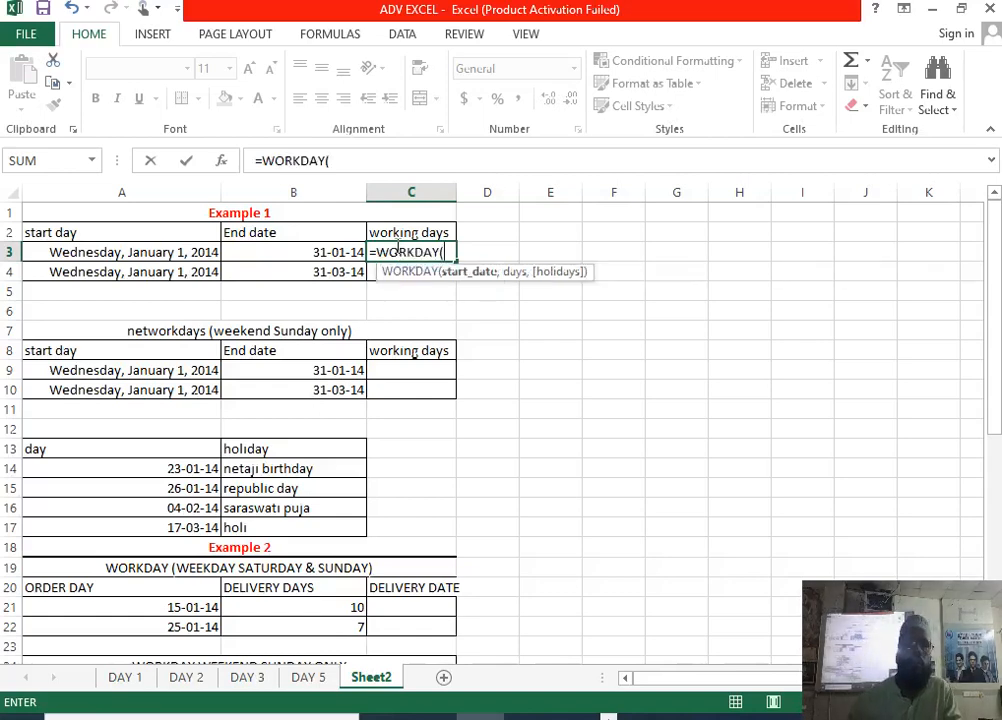
{"action": "left_click", "coordinate": [165, 253]}
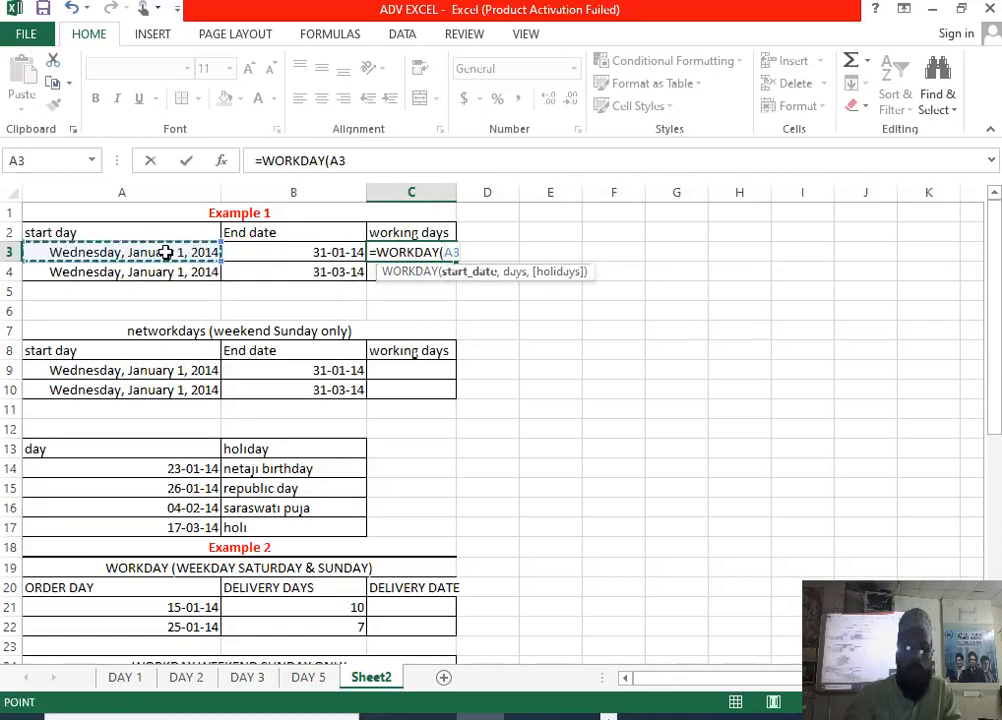
{"action": "type", "text": ","}
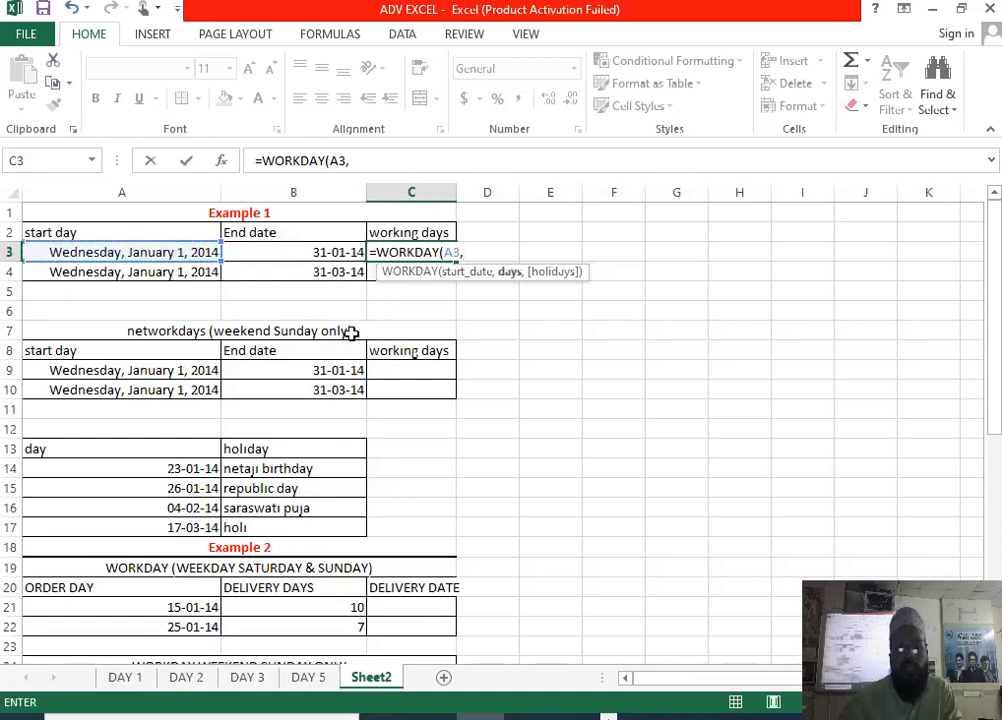
{"action": "key", "text": "BackSpace"}
{"action": "key", "text": "BackSpace"}
{"action": "key", "text": "BackSpace"}
{"action": "key", "text": "BackSpace"}
{"action": "key", "text": "BackSpace"}
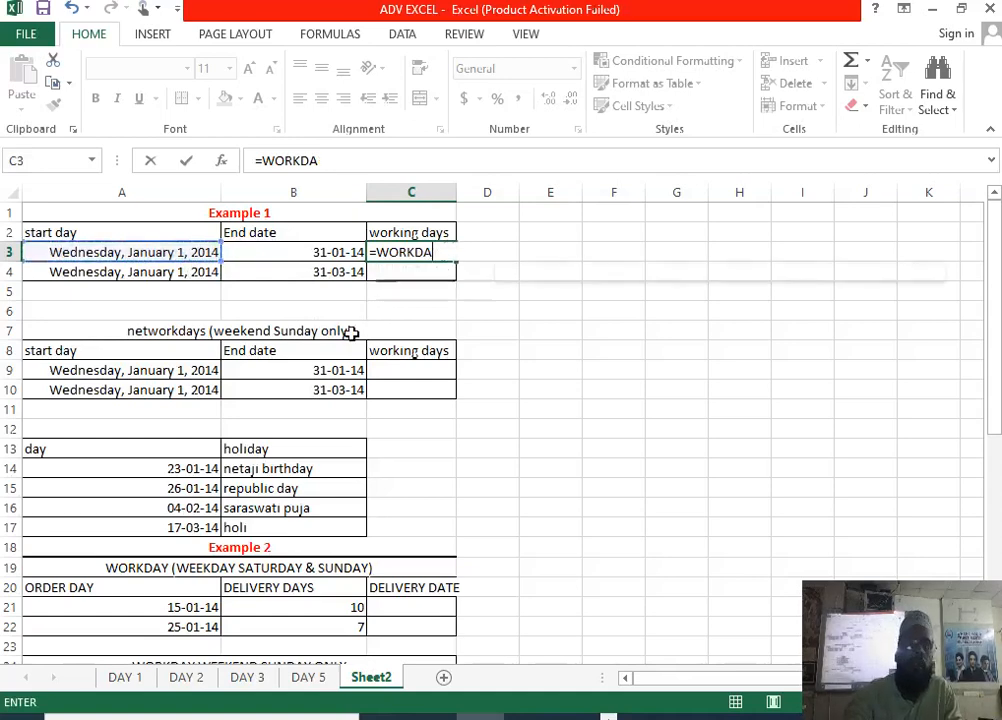
{"action": "key", "text": "BackSpace"}
{"action": "key", "text": "BackSpace"}
{"action": "key", "text": "BackSpace"}
{"action": "key", "text": "BackSpace"}
{"action": "key", "text": "BackSpace"}
{"action": "key", "text": "BackSpace"}
{"action": "key", "text": "BackSpace"}
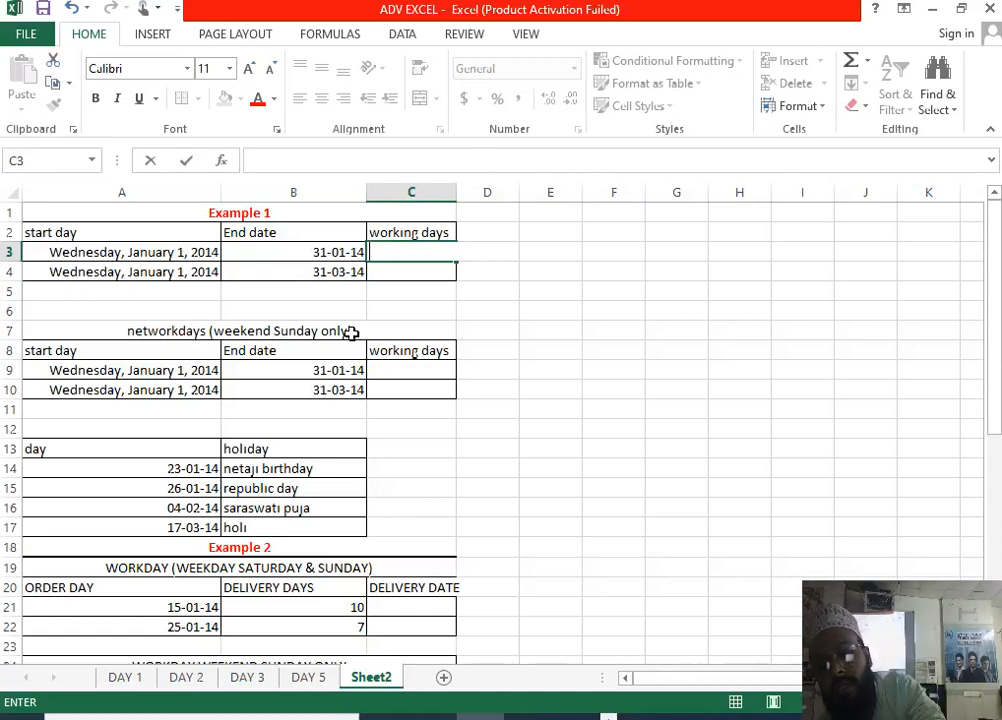
Begin a NETWORKDAYS formula in C3 with A3 as the start date and B3 as the end date.
{"action": "type", "text": "=nw"}
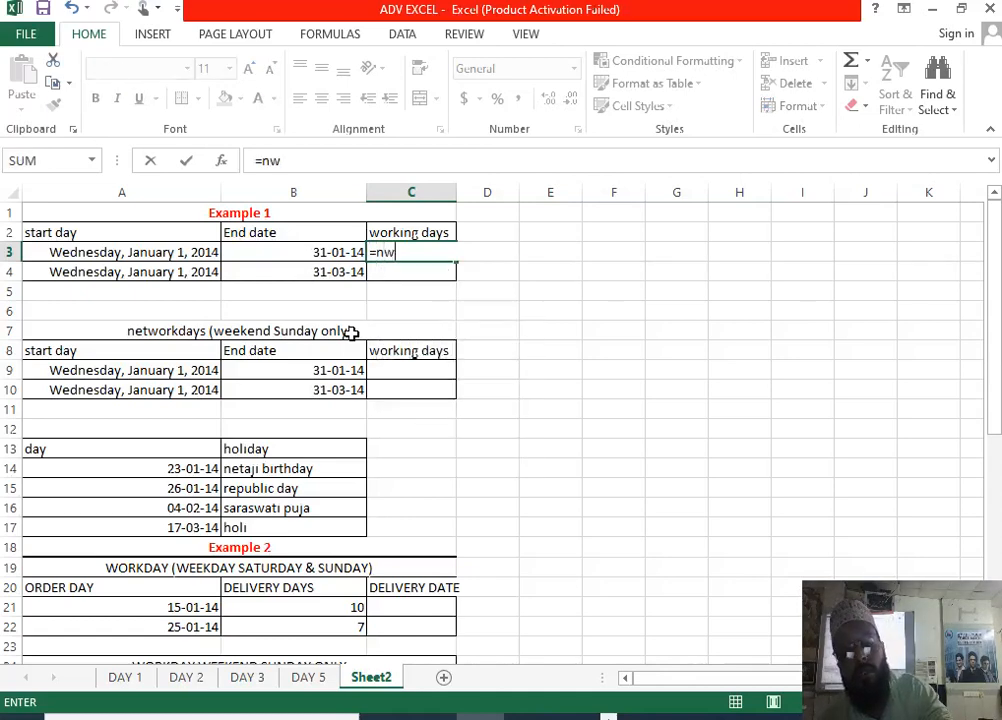
{"action": "key", "text": "BackSpace"}
{"action": "type", "text": "e"}
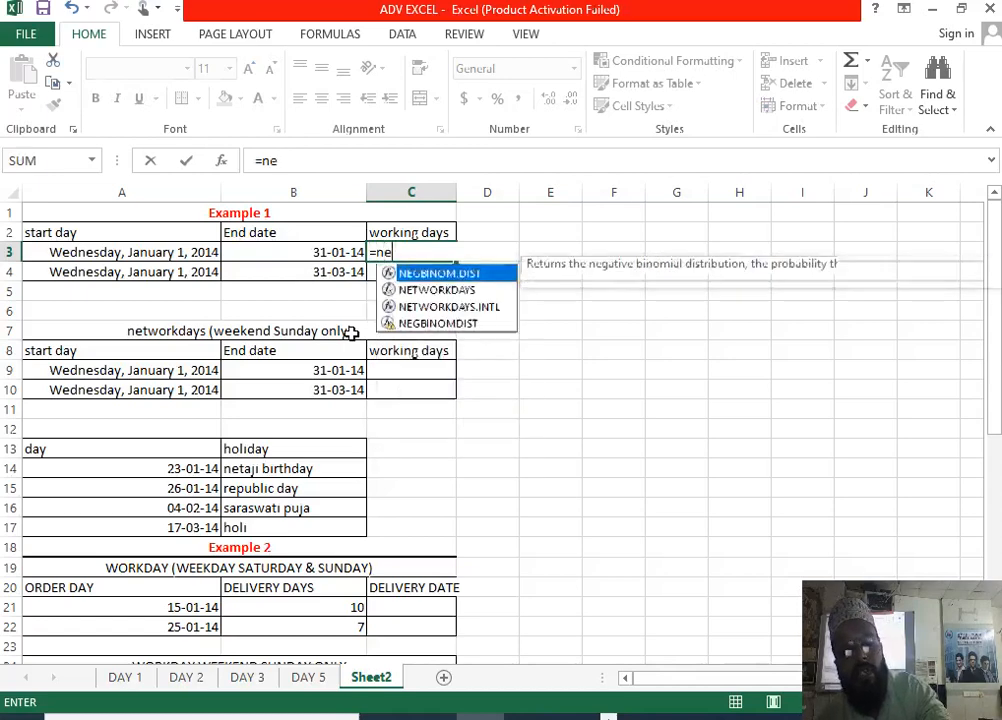
{"action": "type", "text": "t"}
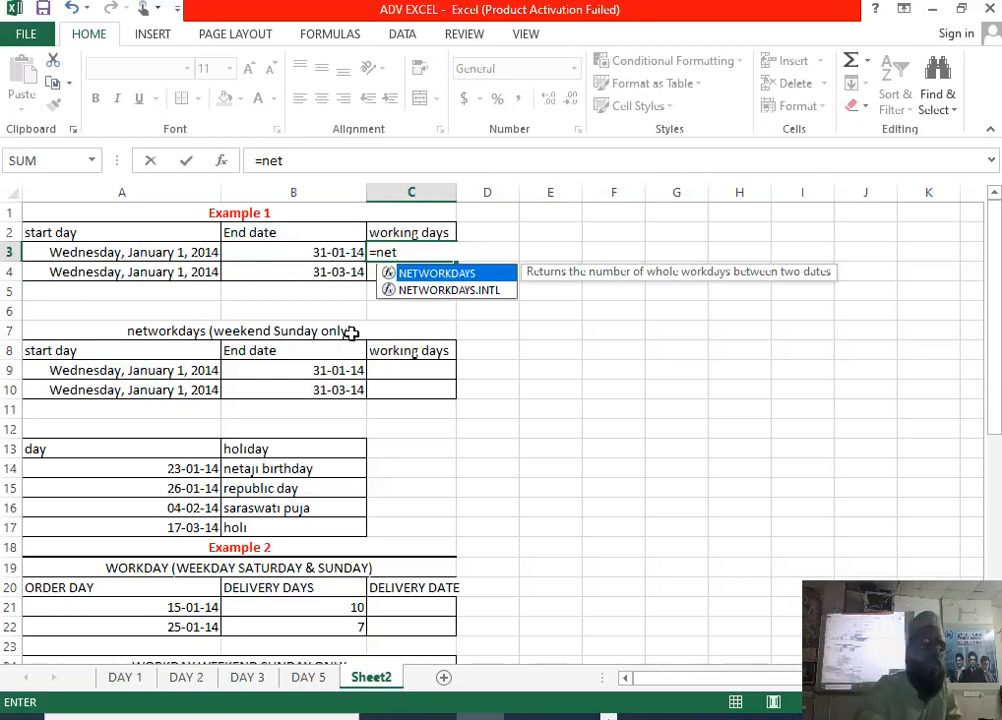
{"action": "key", "text": "Tab"}
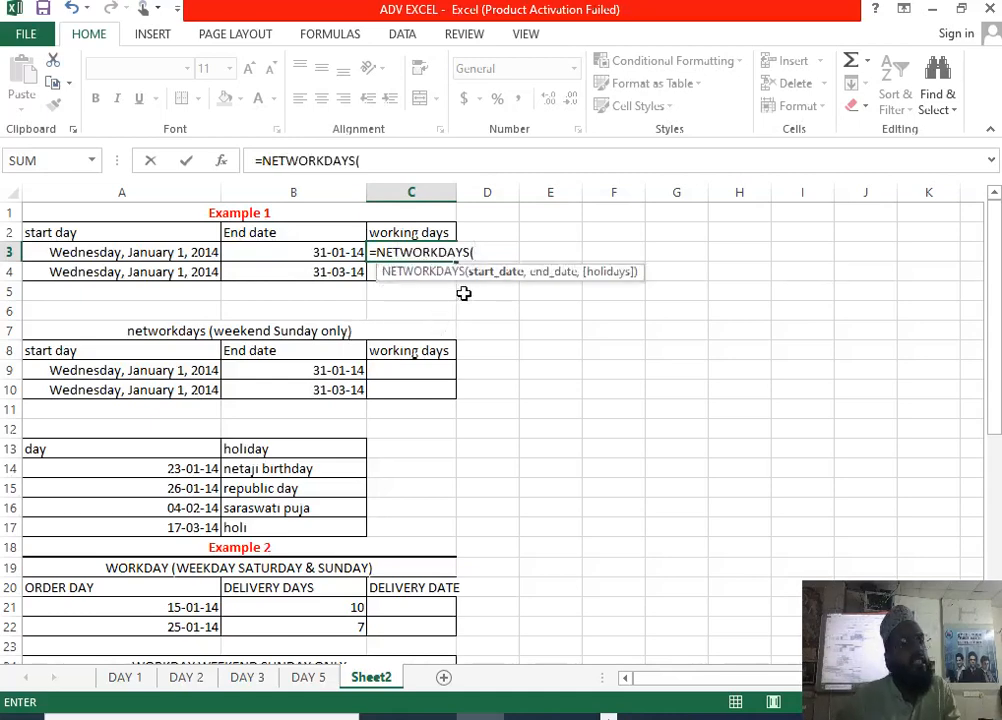
{"action": "left_click", "coordinate": [141, 253]}
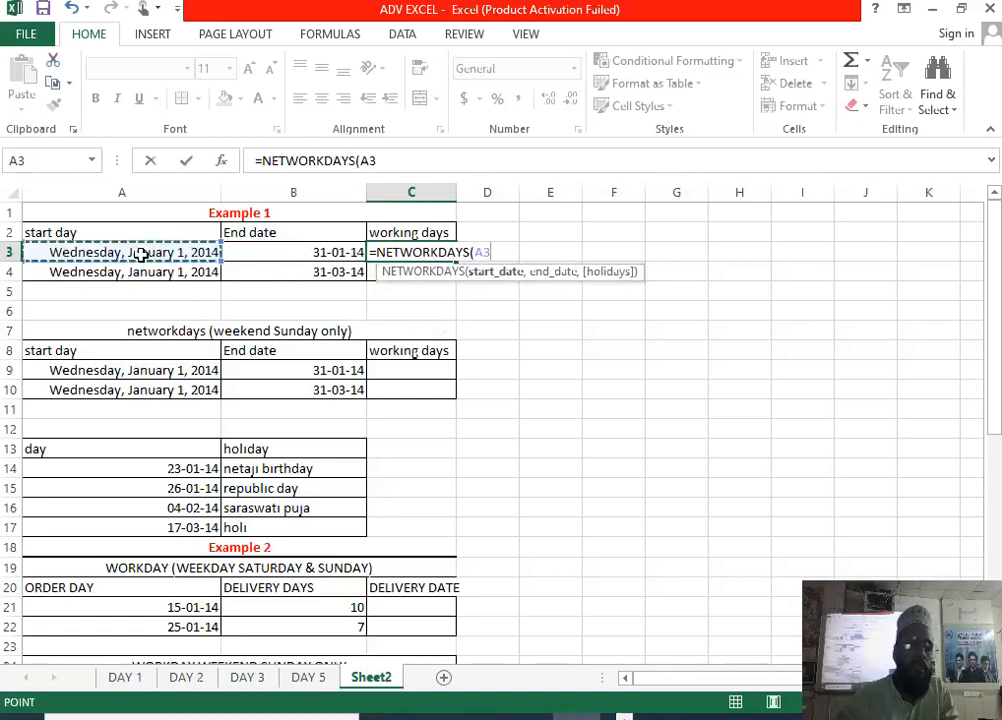
{"action": "type", "text": ","}
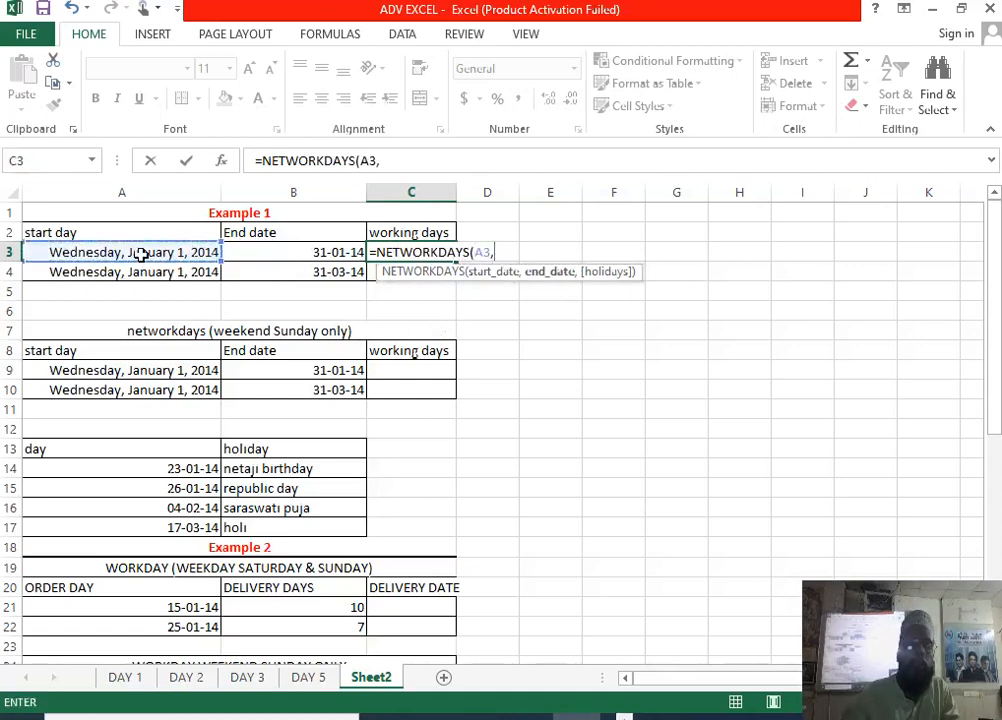
{"action": "left_click", "coordinate": [301, 246]}
{"action": "type", "text": ","}
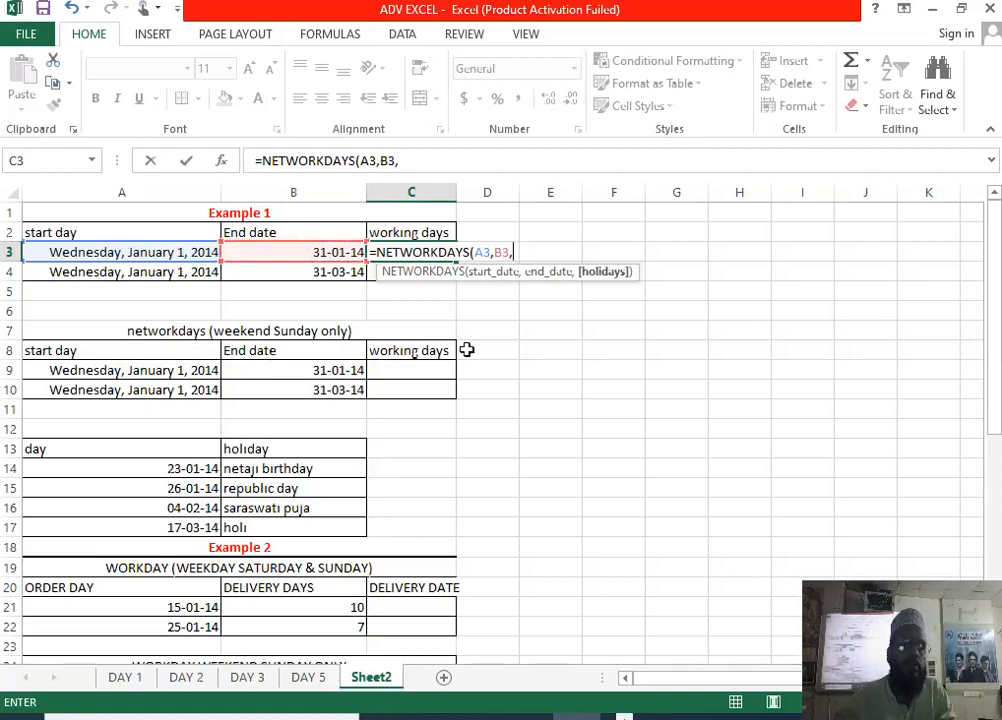
Complete the C3 formula with the absolute holiday range $A$14:$A$17 and fill it down to C4.
{"action": "left_click_drag", "start_coordinate": [207, 466], "coordinate": [204, 538]}
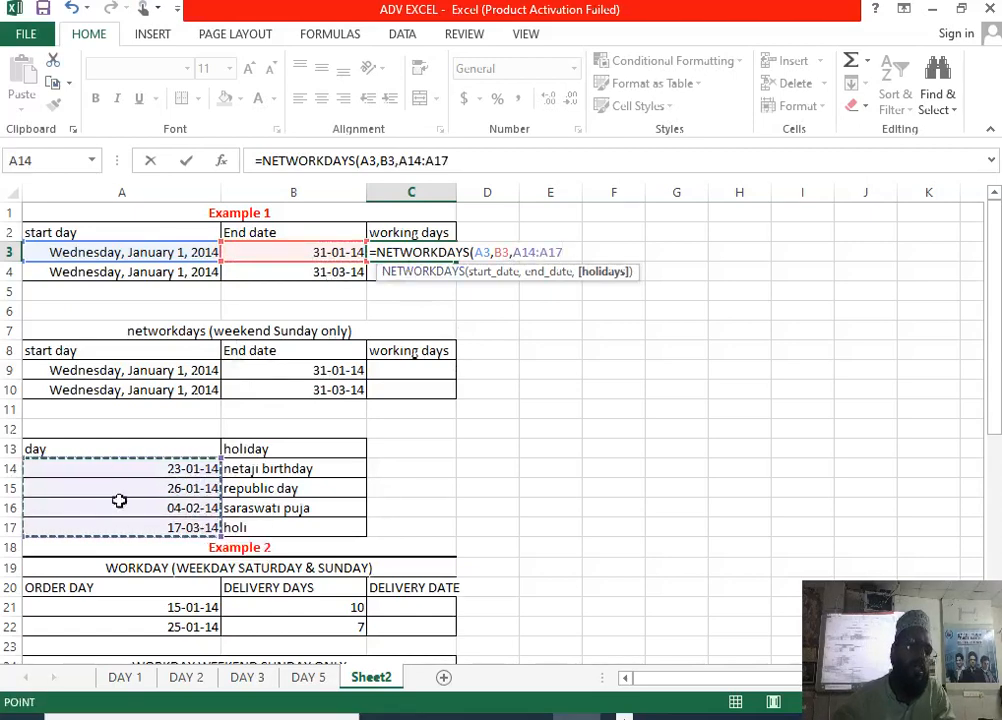
{"action": "key", "text": "F4"}
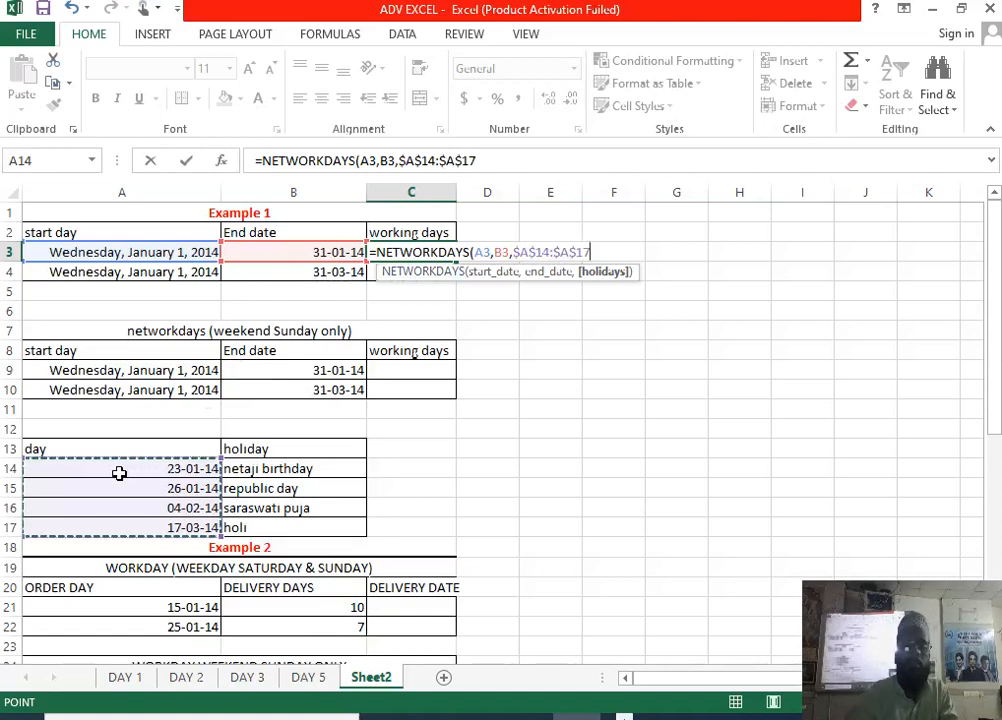
{"action": "key", "text": "Return"}
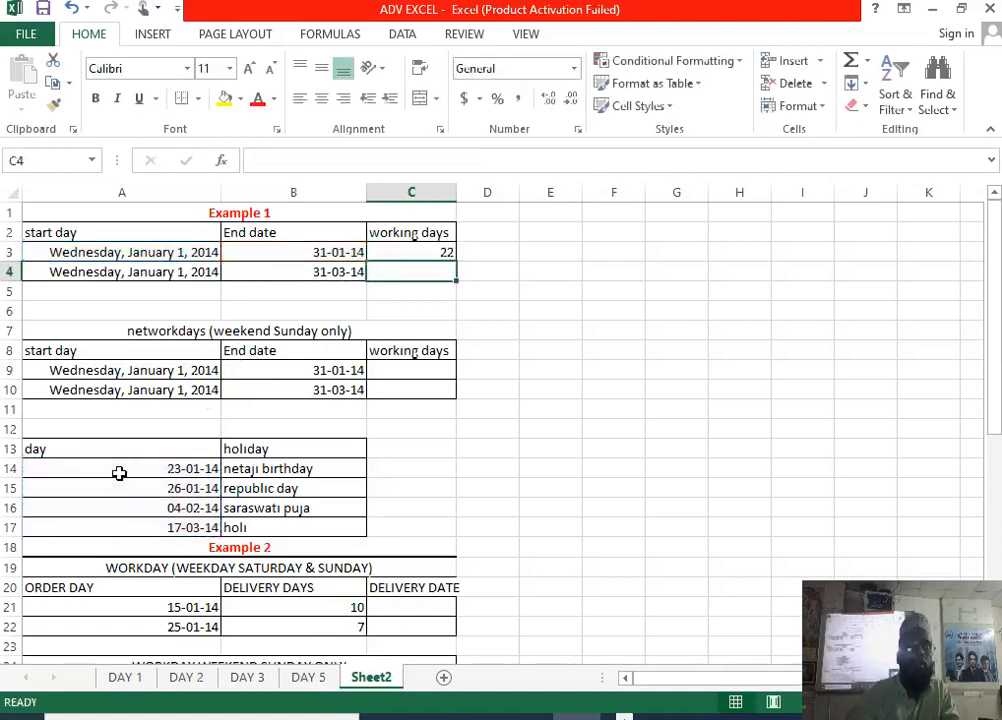
{"action": "left_click", "coordinate": [436, 253]}
{"action": "left_click_drag", "start_coordinate": [458, 262], "coordinate": [450, 290]}
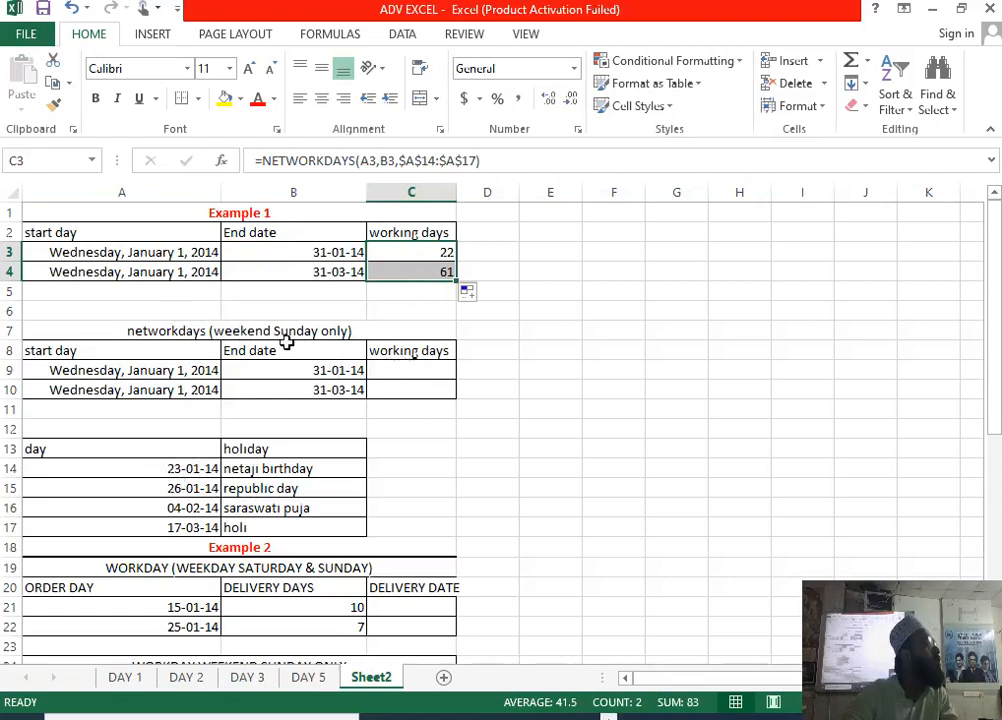
Begin a NETWORKDAYS.INTL formula in C9 of the Sunday-only table with start date A9 and end date B9.
{"action": "left_click", "coordinate": [398, 367]}
{"action": "type", "text": "="}
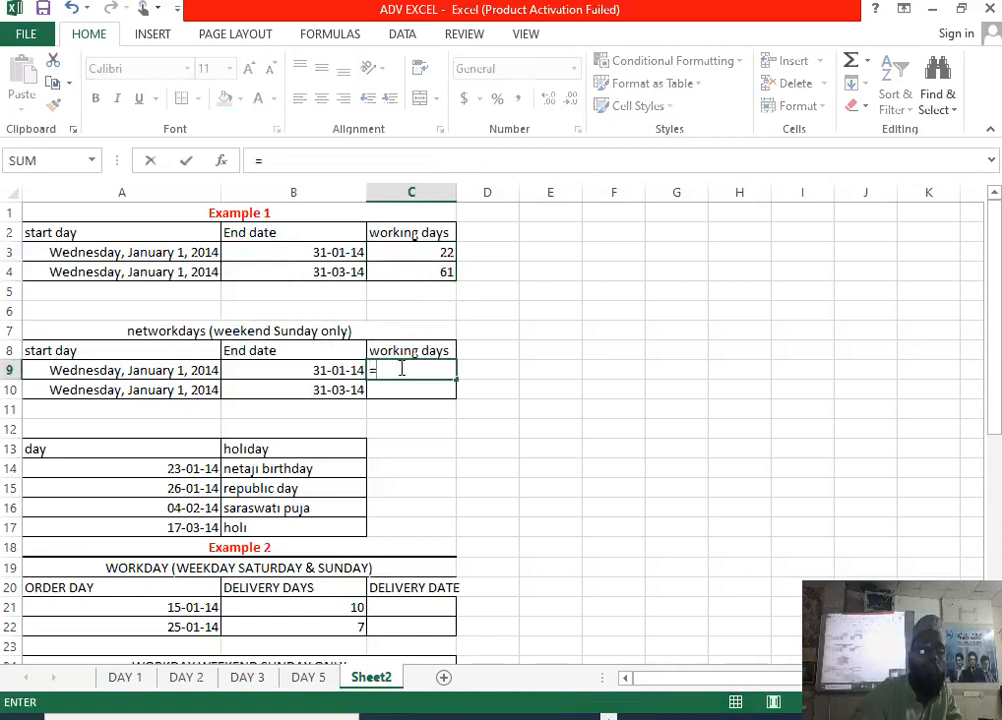
{"action": "type", "text": "network"}
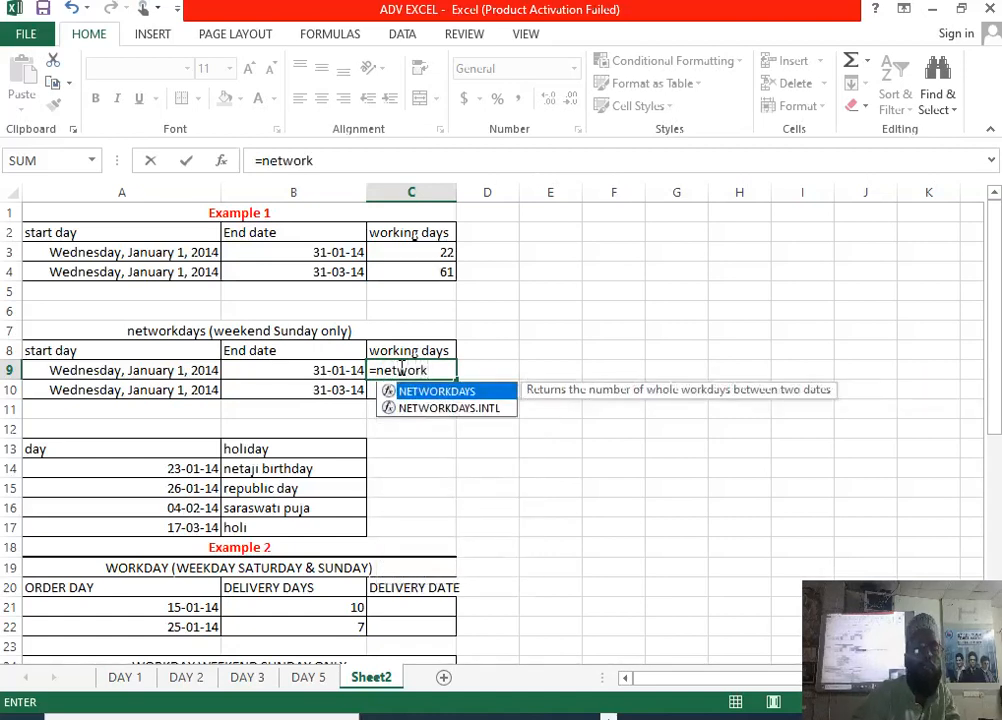
{"action": "double_click", "coordinate": [414, 408]}
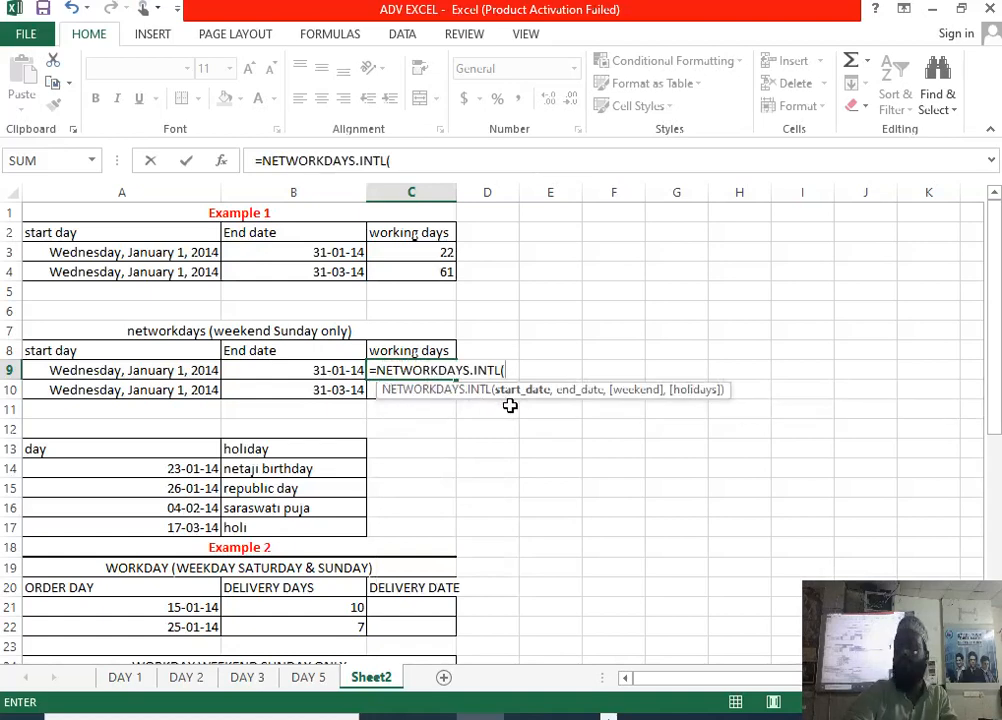
{"action": "left_click", "coordinate": [187, 373]}
{"action": "type", "text": ","}
{"action": "left_click", "coordinate": [315, 376]}
{"action": "type", "text": ","}
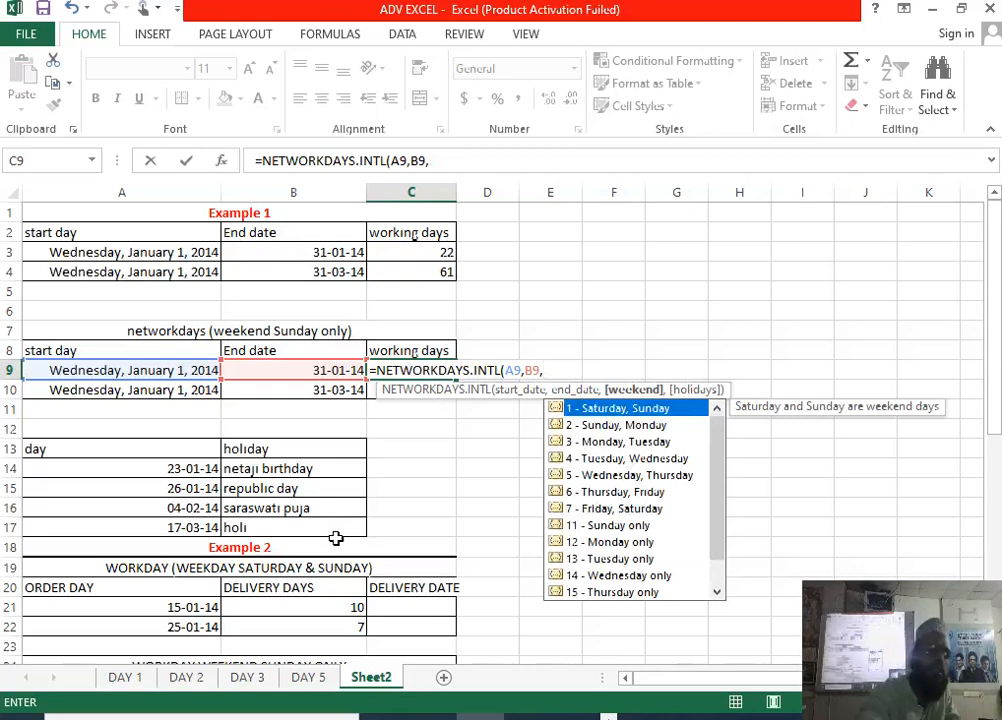
Complete the C9 formula with weekend code 11 and holidays $A$14:$A$17, and fill it down to C10.
{"action": "type", "text": "11,"}
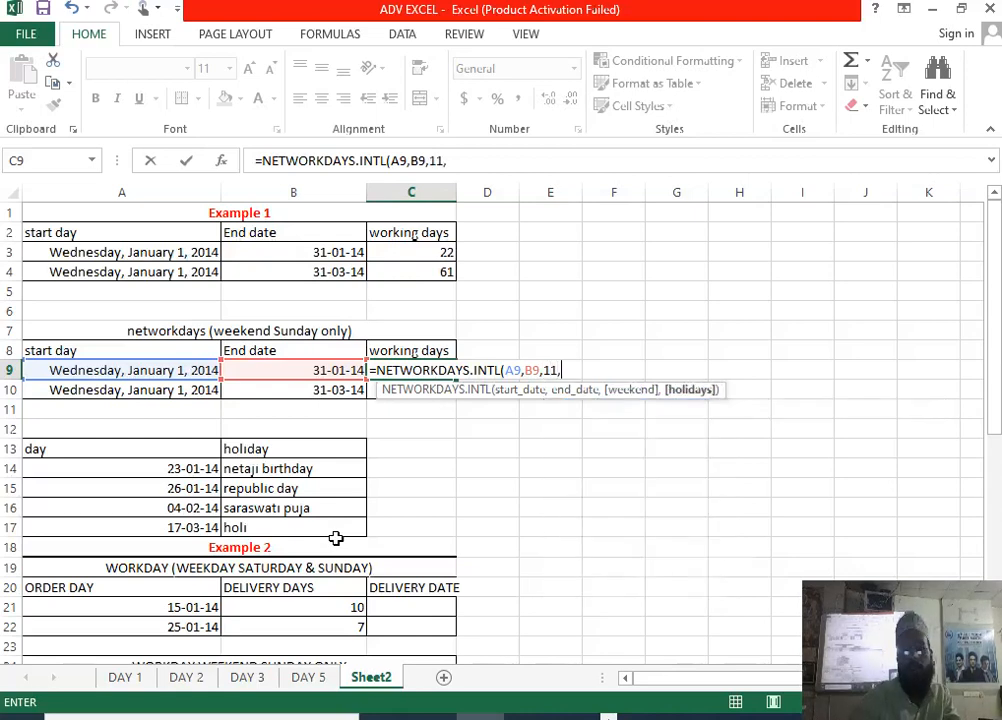
{"action": "left_click_drag", "start_coordinate": [157, 468], "coordinate": [159, 528]}
{"action": "key", "text": "F4"}
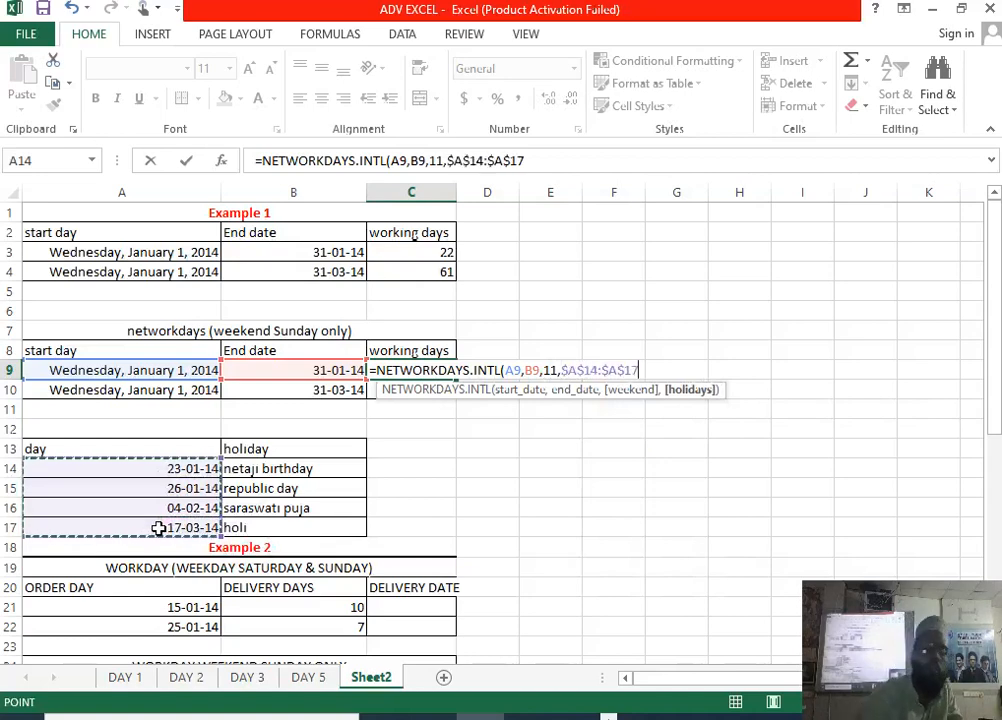
{"action": "key", "text": "Return"}
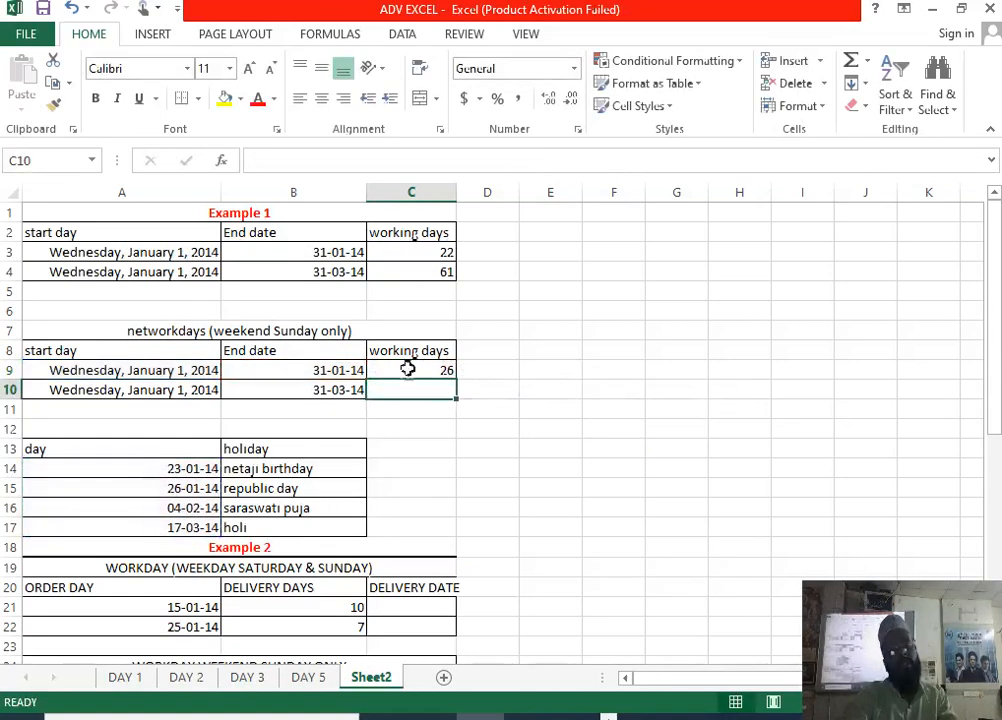
{"action": "left_click", "coordinate": [415, 370]}
{"action": "left_click_drag", "start_coordinate": [460, 380], "coordinate": [461, 407]}
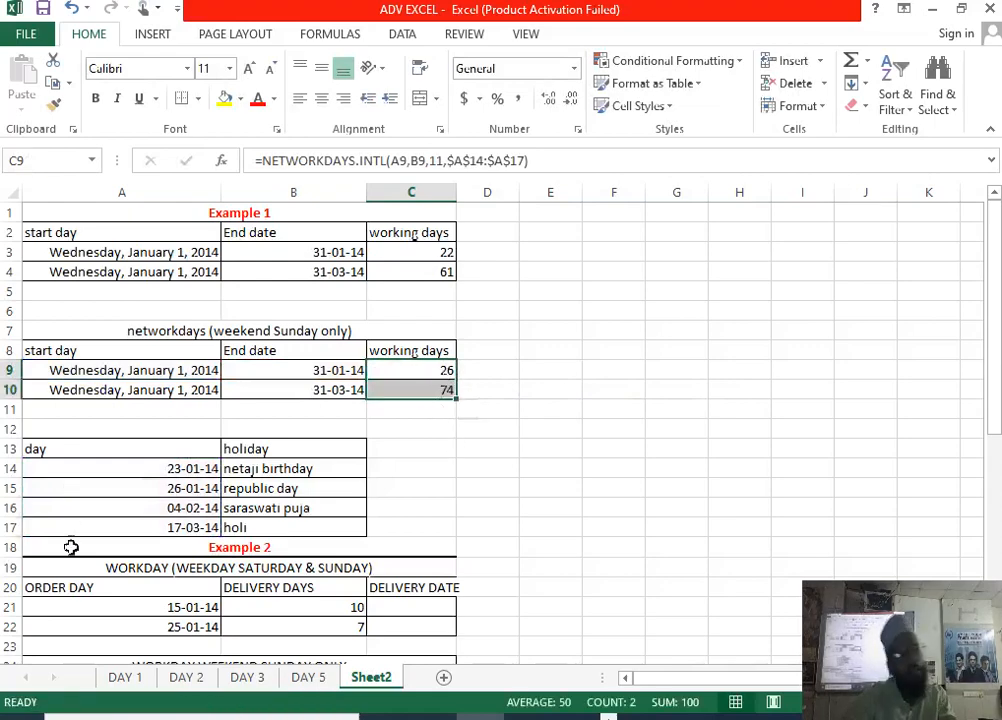
Examine the order days and delivery days in Example 2's Saturday and Sunday WORKDAY table.
{"action": "scroll", "coordinate": [139, 514], "scroll_direction": "down", "scroll_amount": 3}
{"action": "scroll", "coordinate": [130, 490], "scroll_direction": "down", "scroll_amount": 1}
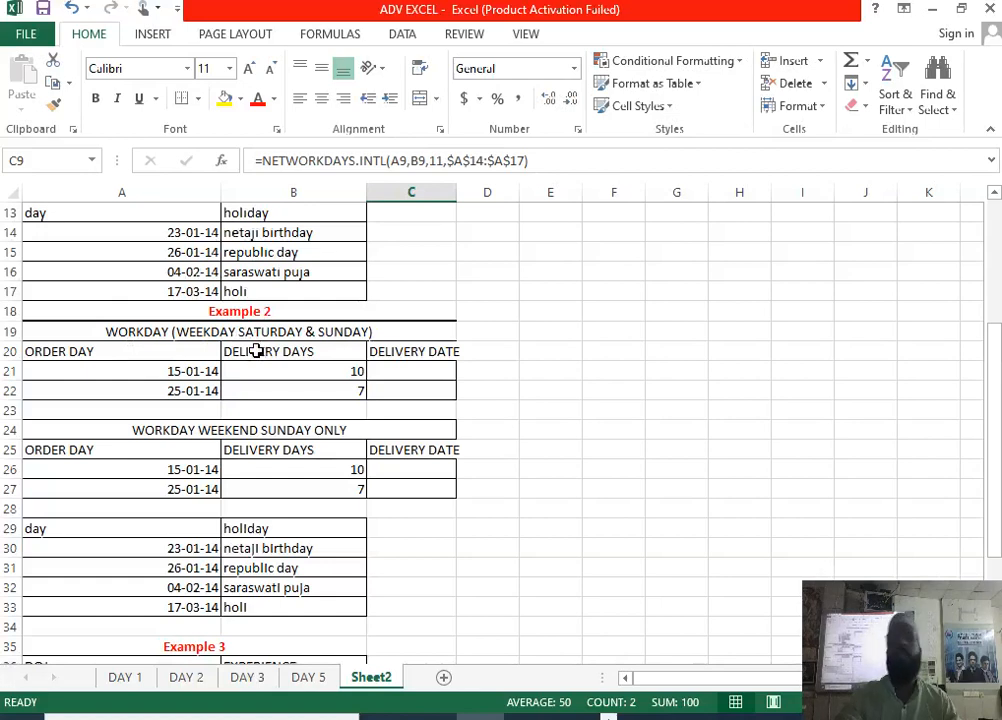
{"action": "left_click", "coordinate": [432, 368]}
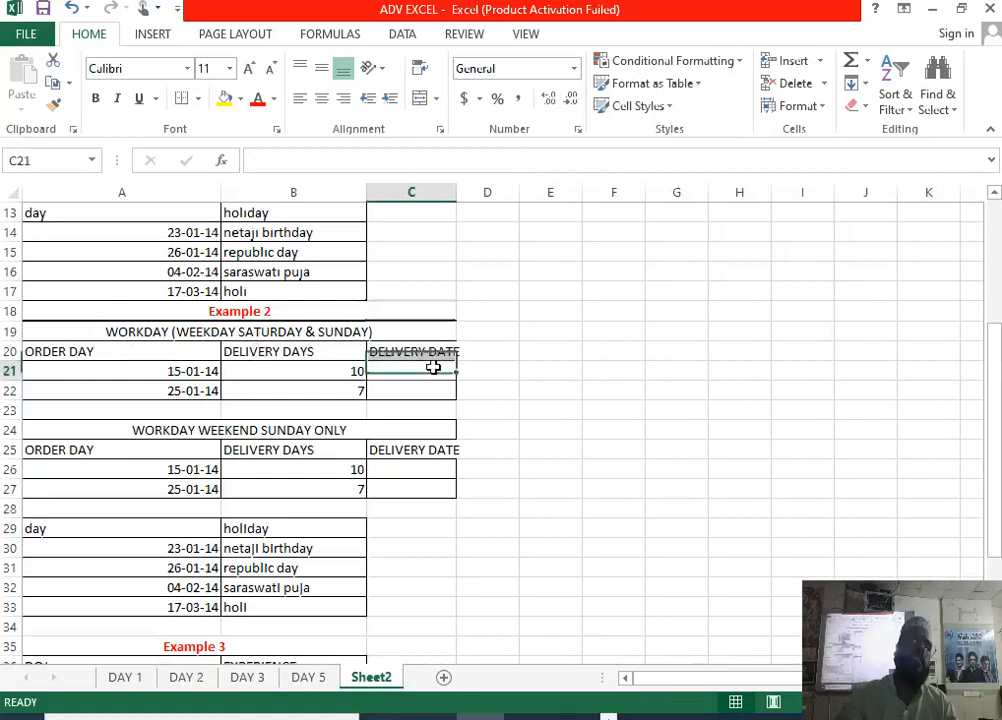
{"action": "left_click", "coordinate": [137, 378]}
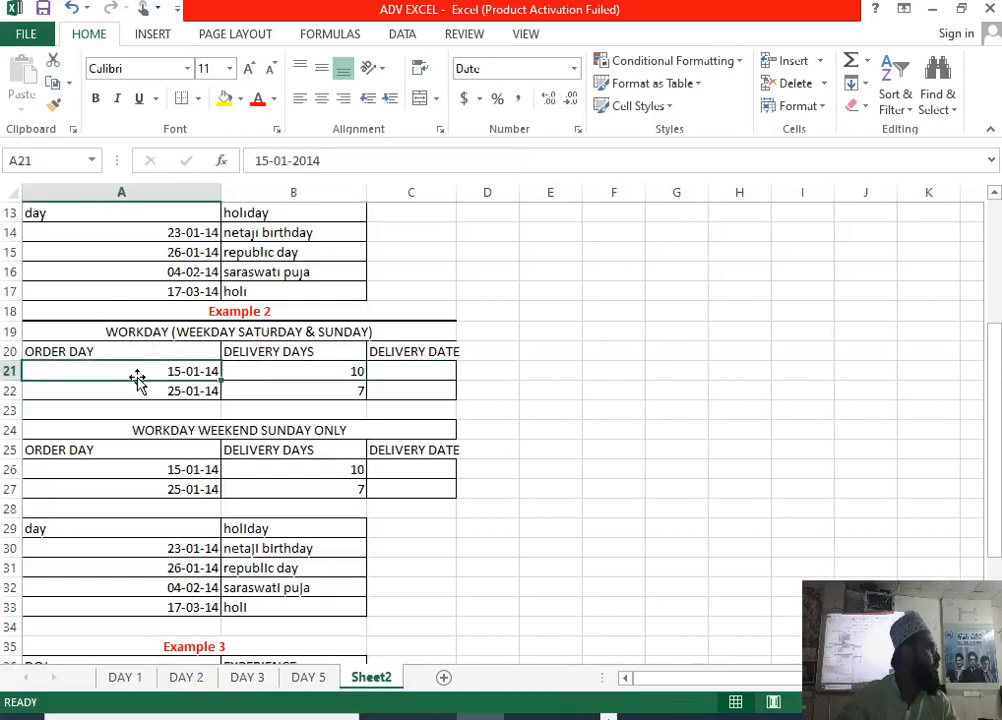
{"action": "left_click", "coordinate": [297, 369]}
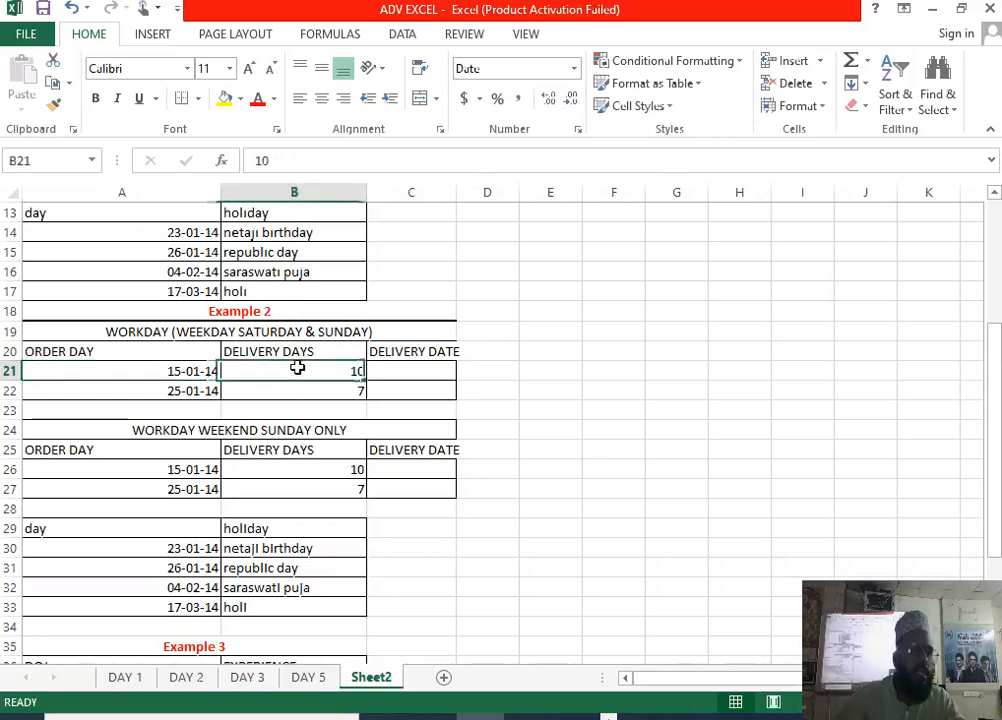
{"action": "left_click", "coordinate": [161, 372]}
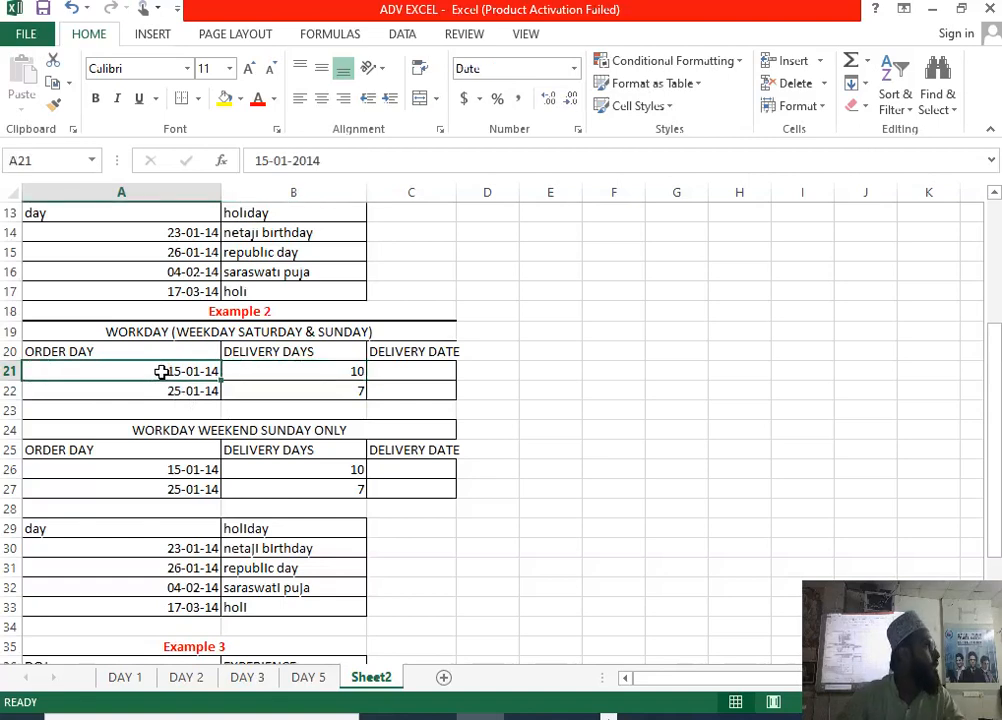
Begin a WORKDAY formula in delivery date cell C21 with A21 as the start date and B21 as the days.
{"action": "left_click", "coordinate": [451, 369]}
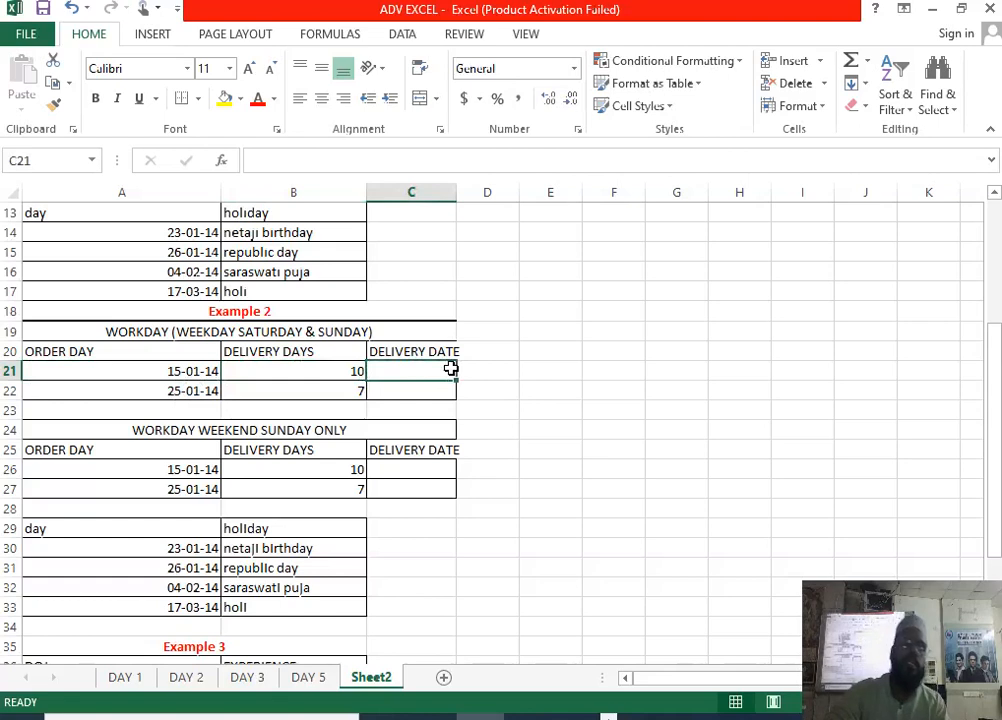
{"action": "type", "text": "="}
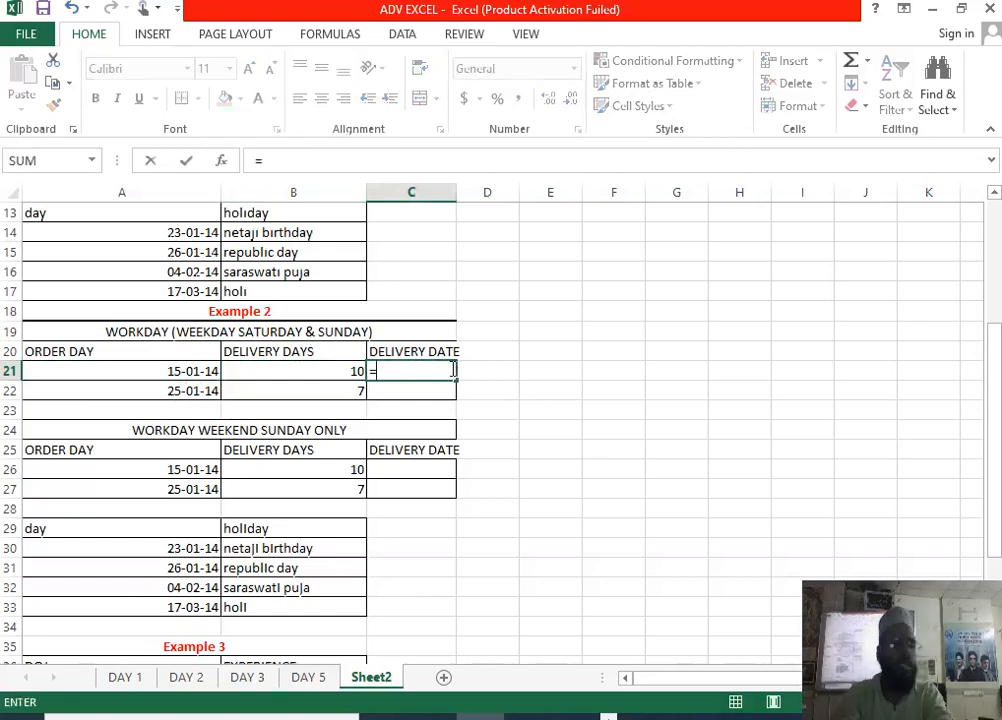
{"action": "type", "text": "wor"}
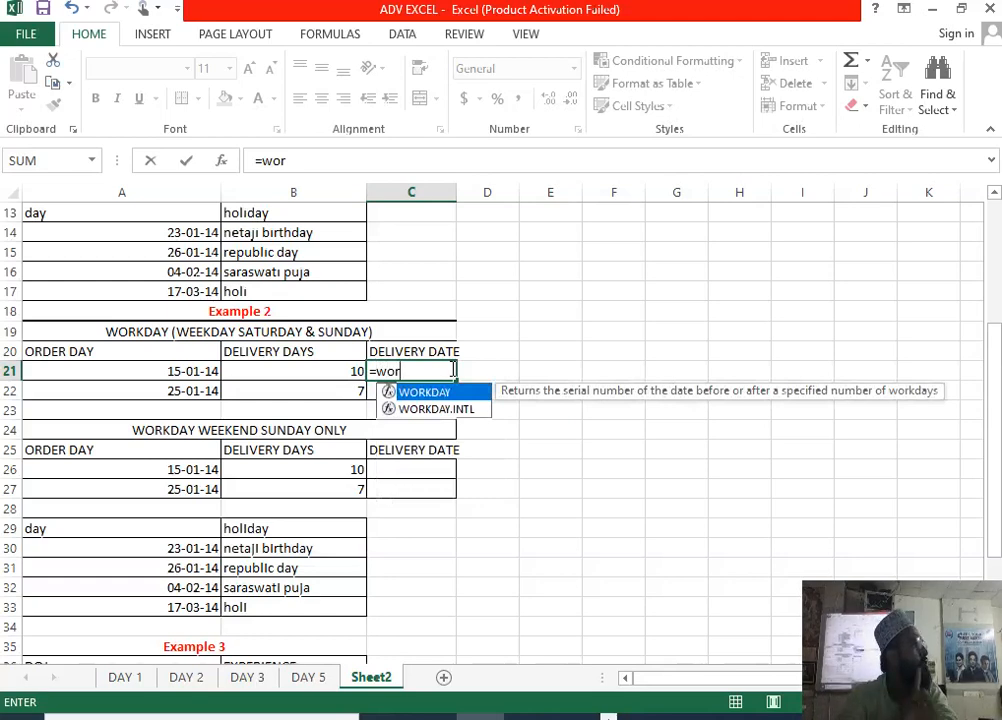
{"action": "key", "text": "Tab"}
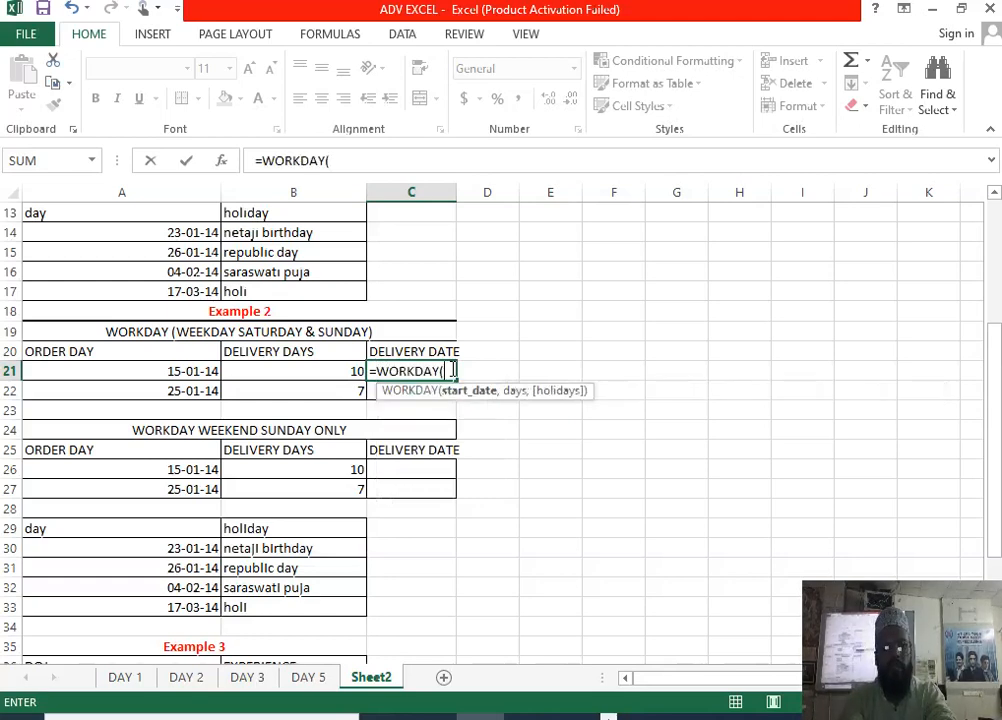
{"action": "left_click", "coordinate": [151, 374]}
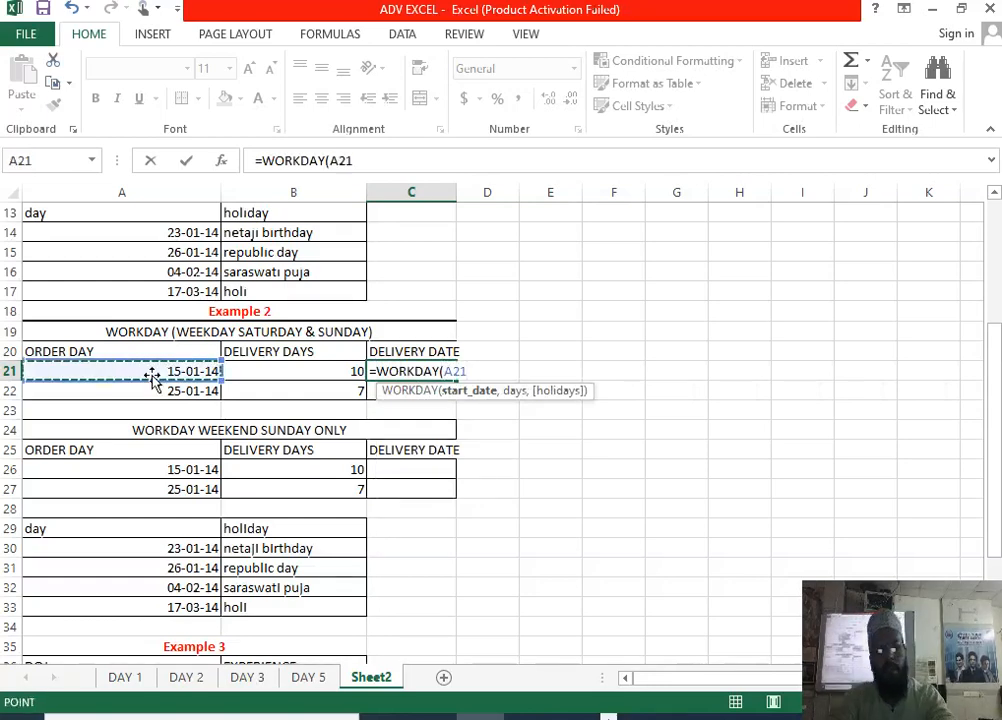
{"action": "type", "text": ","}
{"action": "left_click", "coordinate": [304, 368]}
{"action": "type", "text": ","}
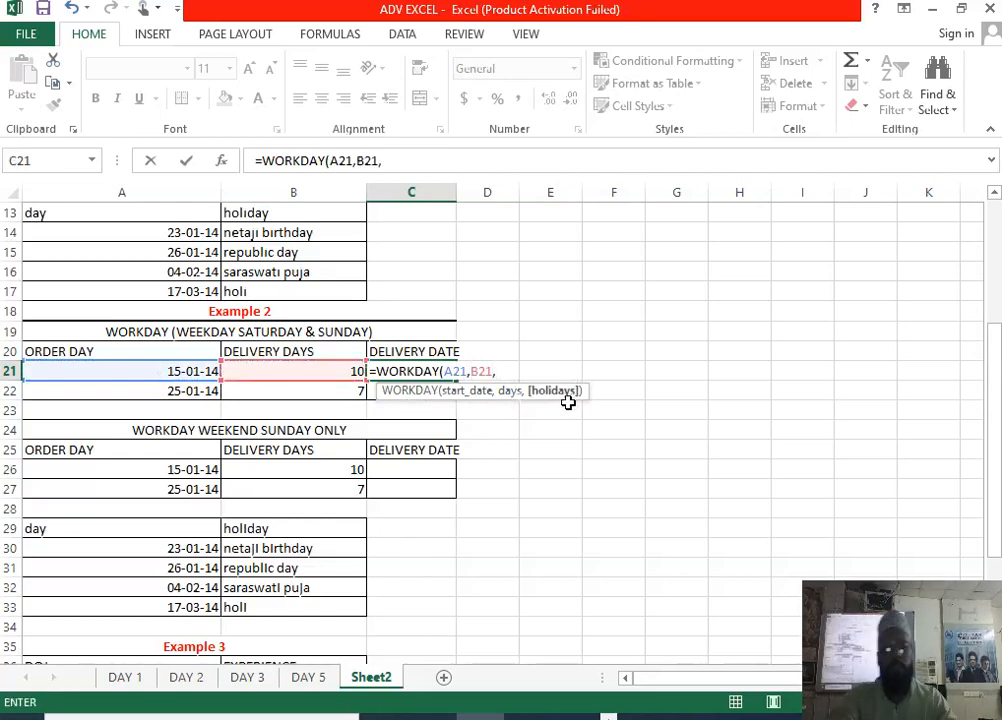
Complete the C21 WORKDAY formula with the absolute holiday range $A$30:$A$33 and enter it.
{"action": "left_click_drag", "start_coordinate": [187, 556], "coordinate": [188, 601]}
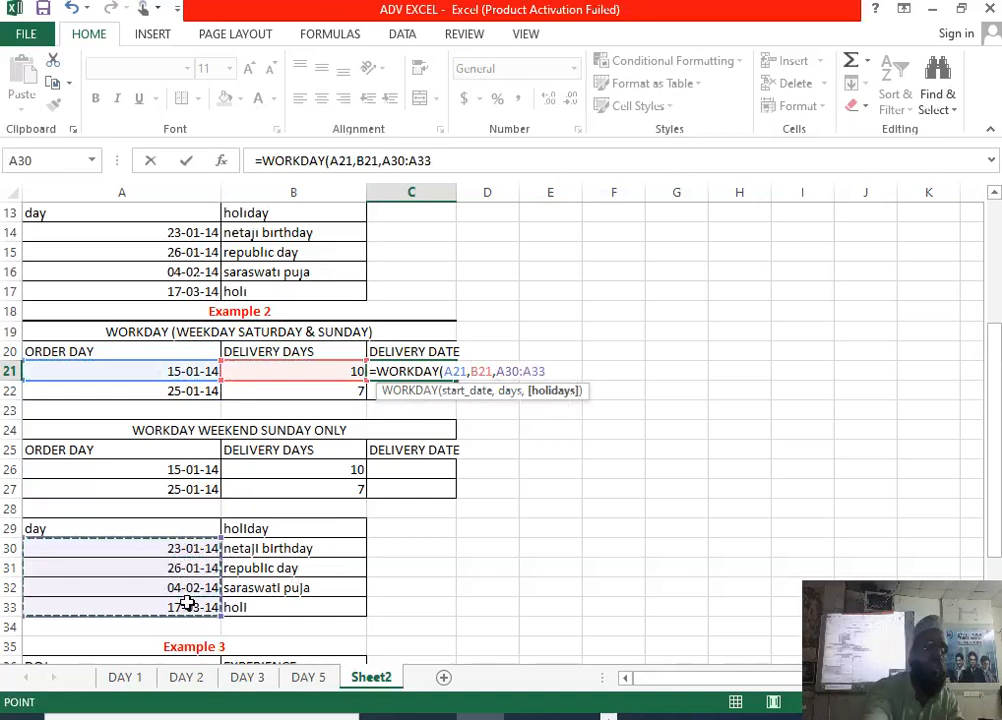
{"action": "key", "text": "F4"}
{"action": "key", "text": "Return"}
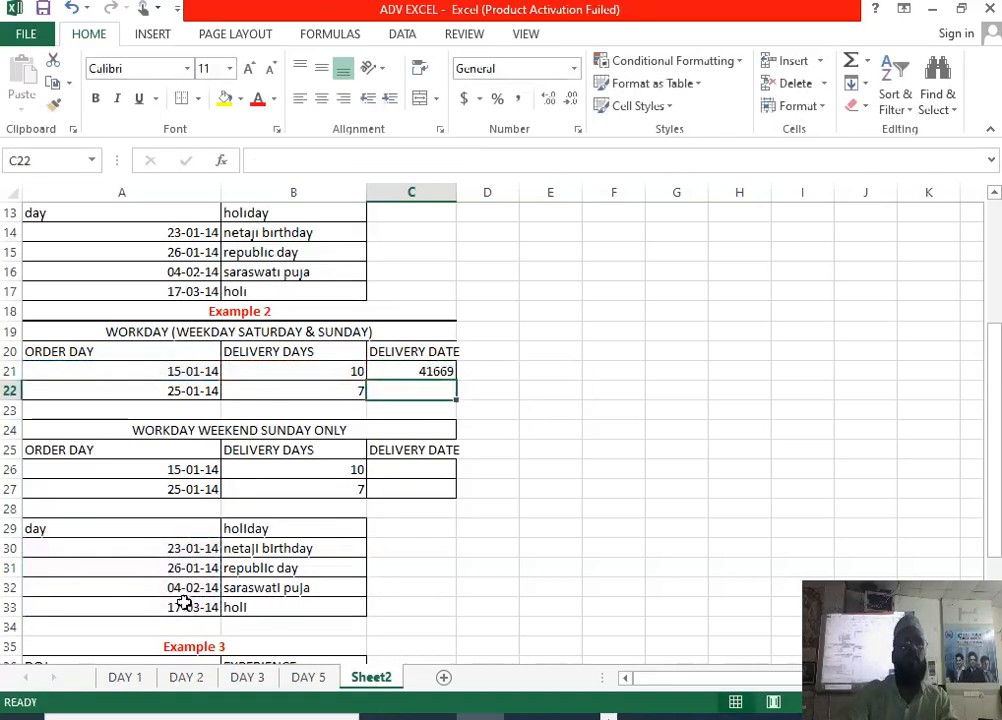
Fill the C21 delivery date formula down to C22 and apply a date format to both cells.
{"action": "left_click", "coordinate": [409, 373]}
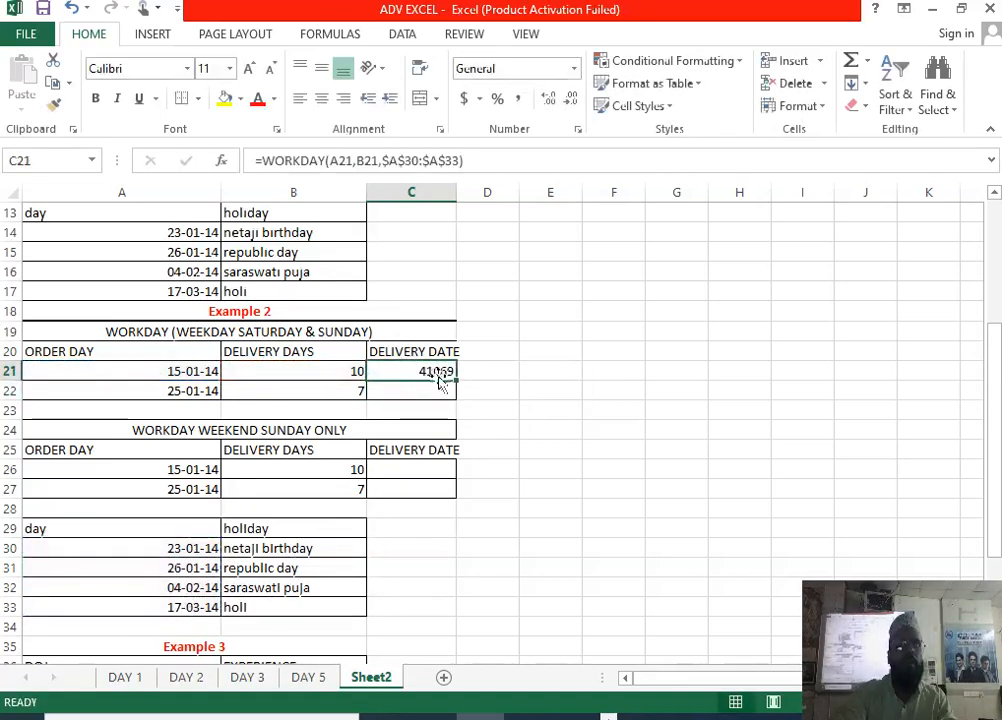
{"action": "left_click_drag", "start_coordinate": [457, 380], "coordinate": [458, 398]}
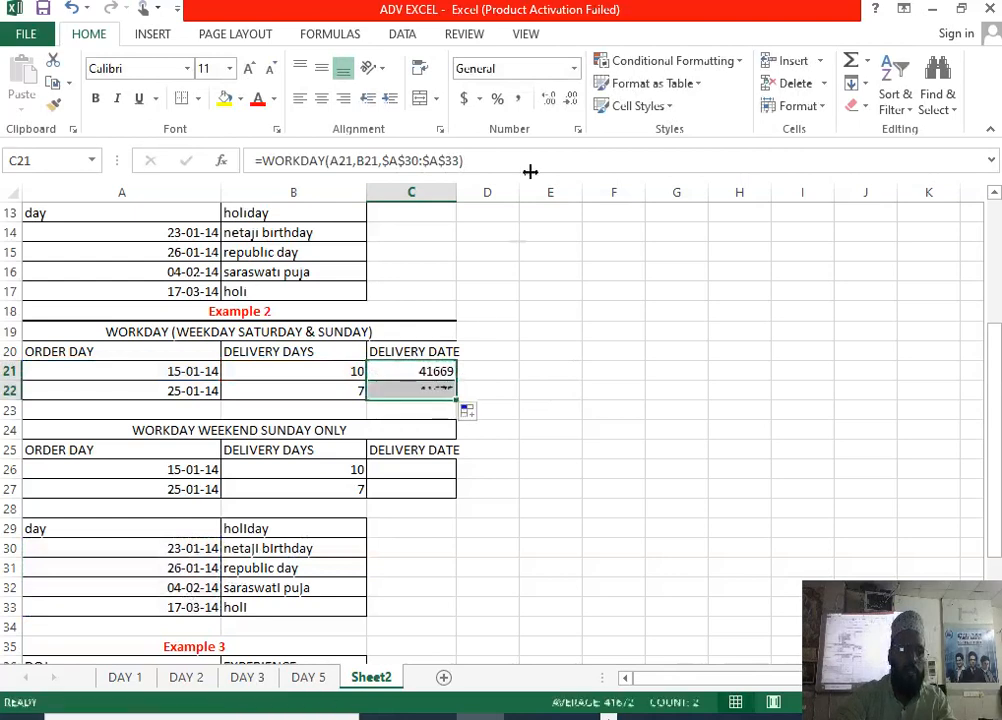
{"action": "left_click", "coordinate": [574, 68]}
{"action": "left_click", "coordinate": [537, 278]}
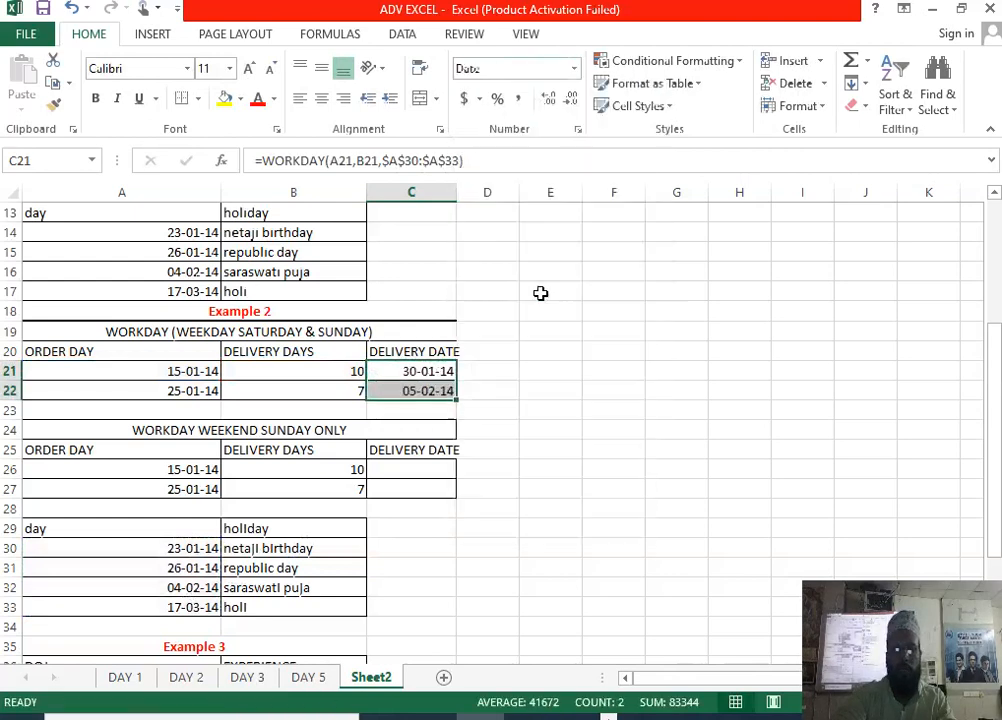
Review the order day, delivery days and delivery date formulas in rows 21 and 22 of the Saturday and Sunday table.
{"action": "left_click", "coordinate": [488, 452]}
{"action": "left_click", "coordinate": [187, 371]}
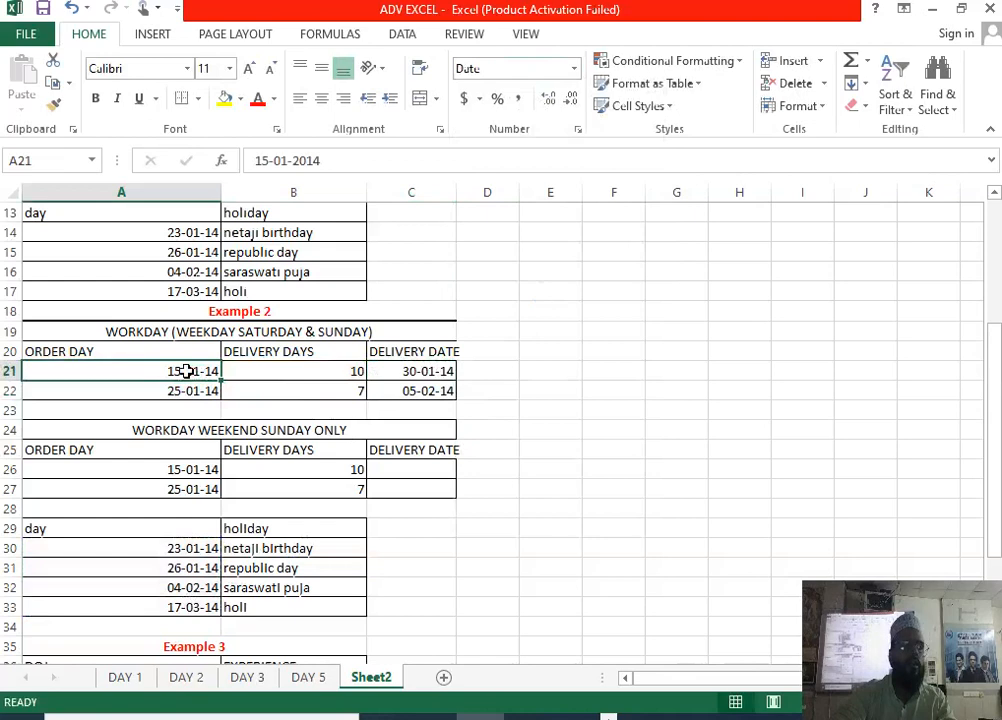
{"action": "left_click", "coordinate": [265, 377]}
{"action": "left_click", "coordinate": [442, 372]}
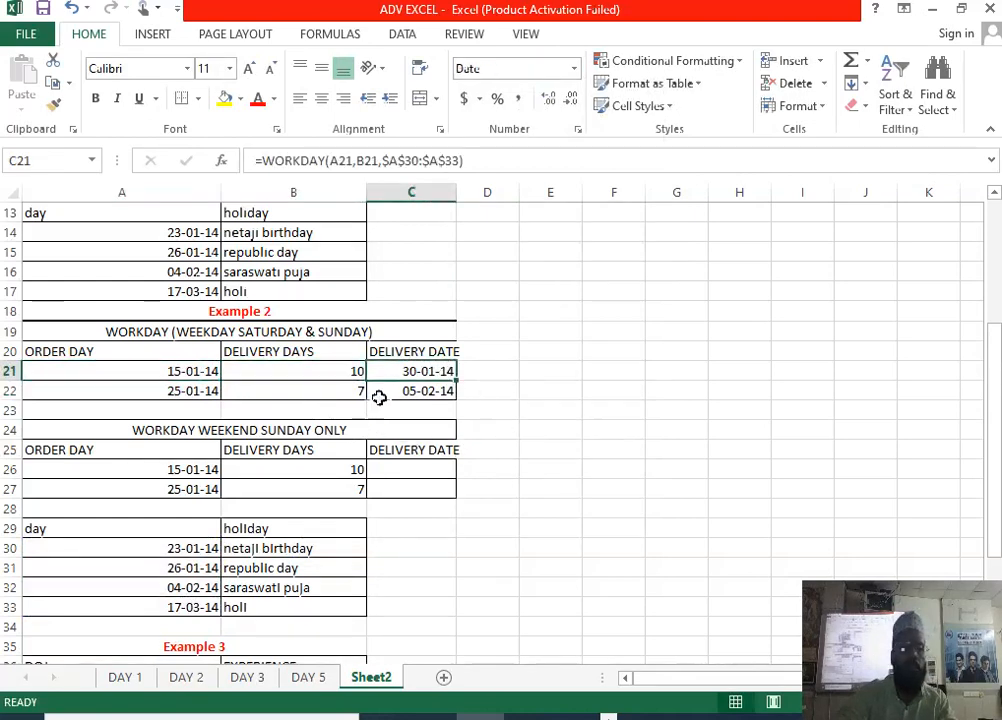
{"action": "left_click", "coordinate": [425, 392]}
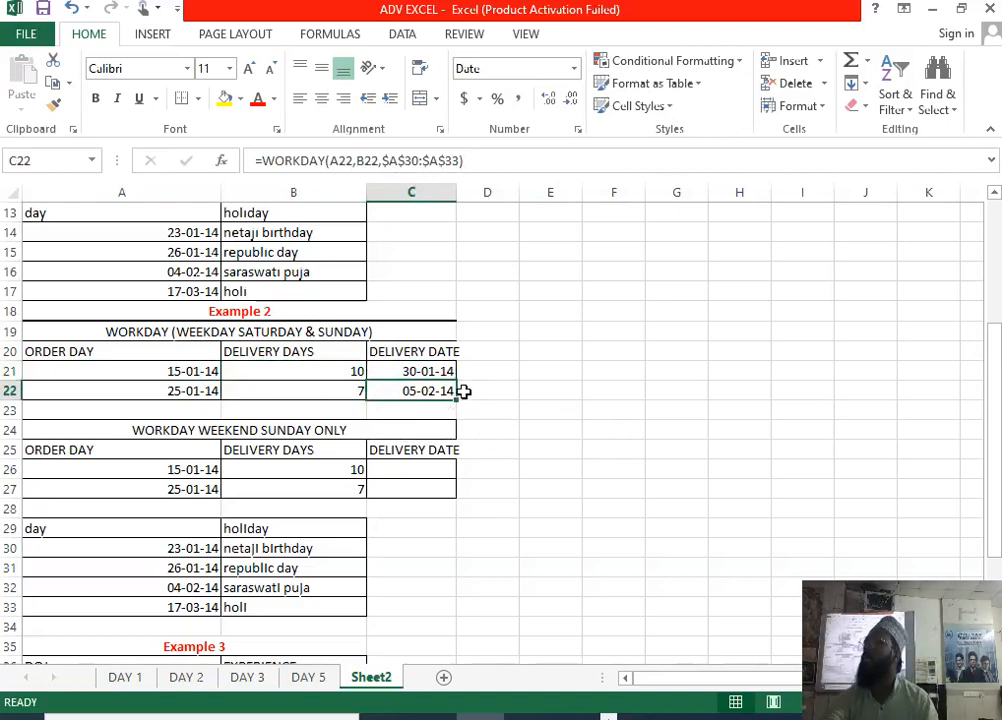
Begin a WORKDAY.INTL formula in the Sunday-only table's cell C26 with A26 as the start date and B26 as the days.
{"action": "scroll", "coordinate": [183, 443], "scroll_direction": "down", "scroll_amount": 1}
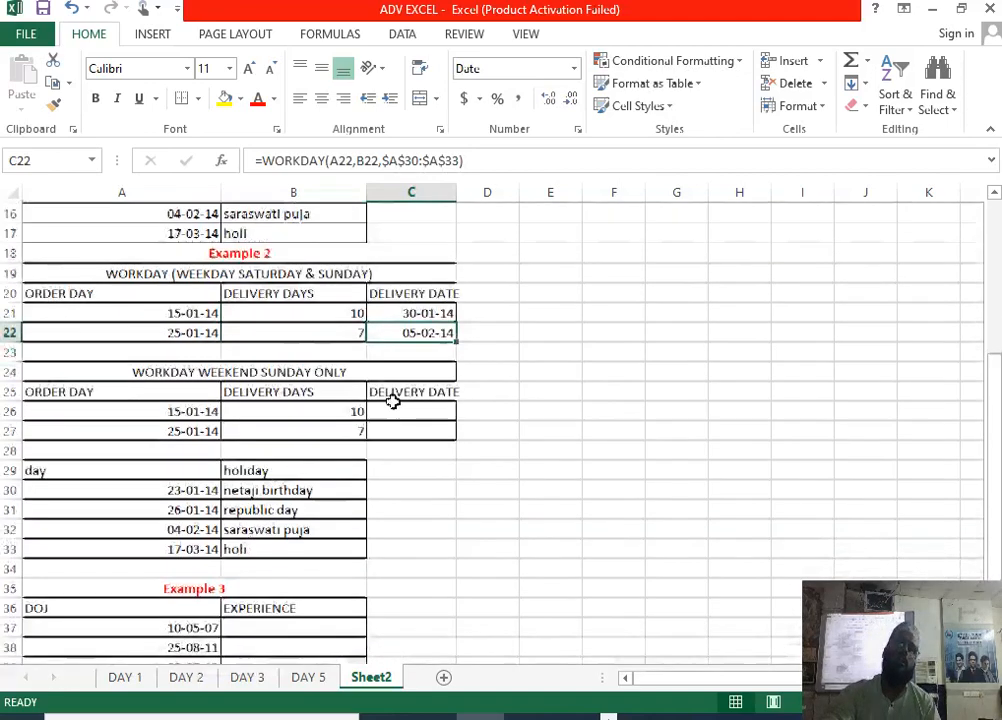
{"action": "left_click", "coordinate": [443, 410]}
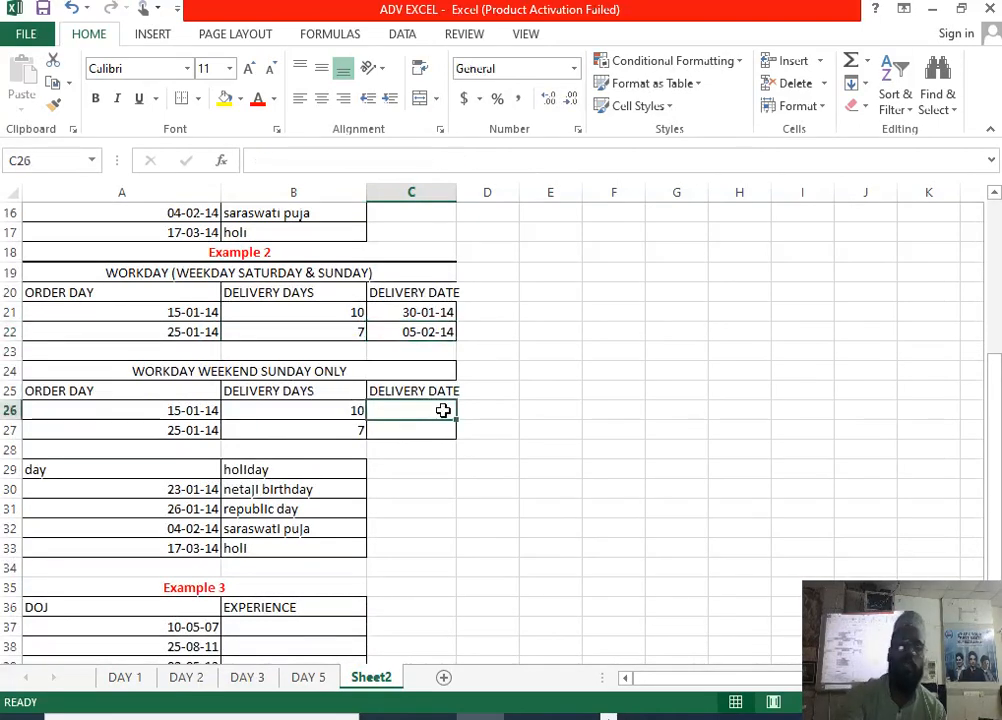
{"action": "type", "text": "=word"}
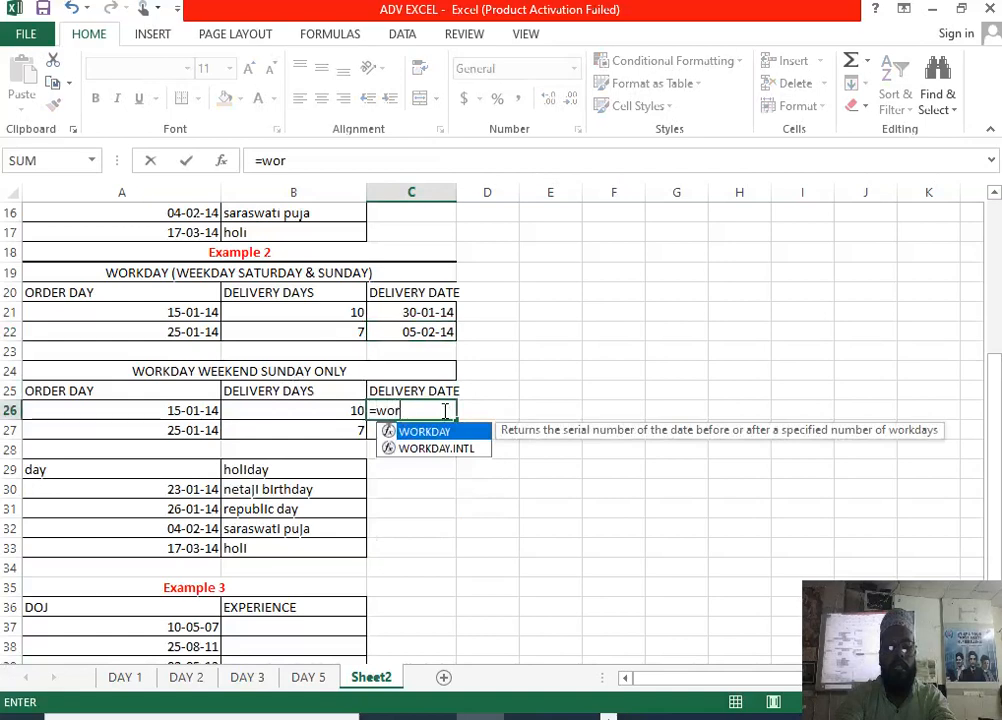
{"action": "key", "text": "BackSpace"}
{"action": "type", "text": "kday"}
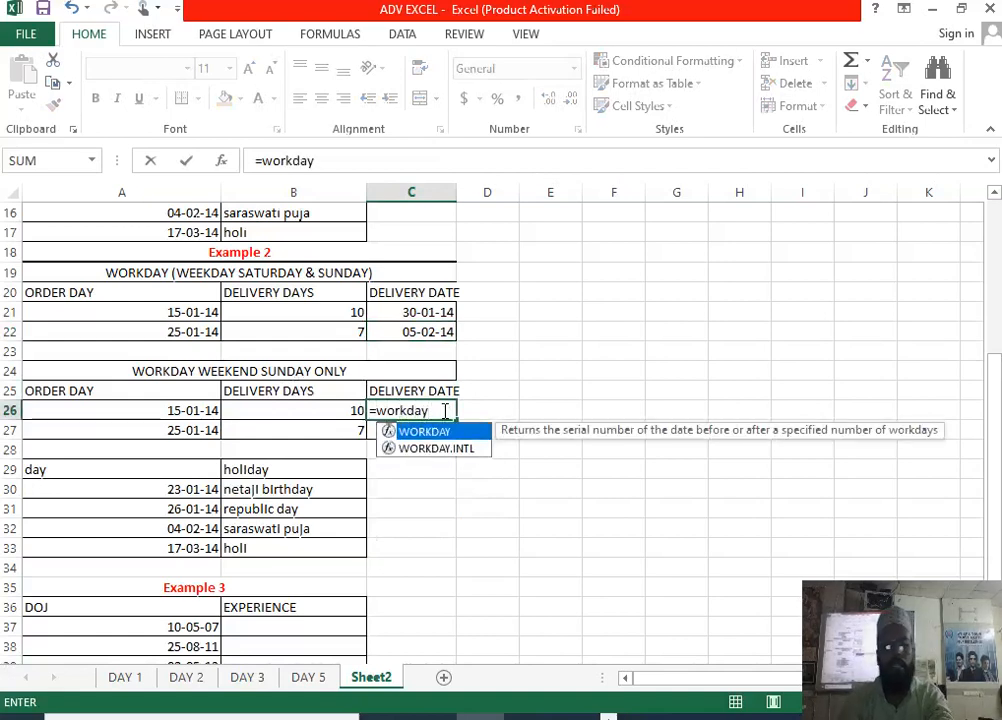
{"action": "key", "text": "Down"}
{"action": "key", "text": "Tab"}
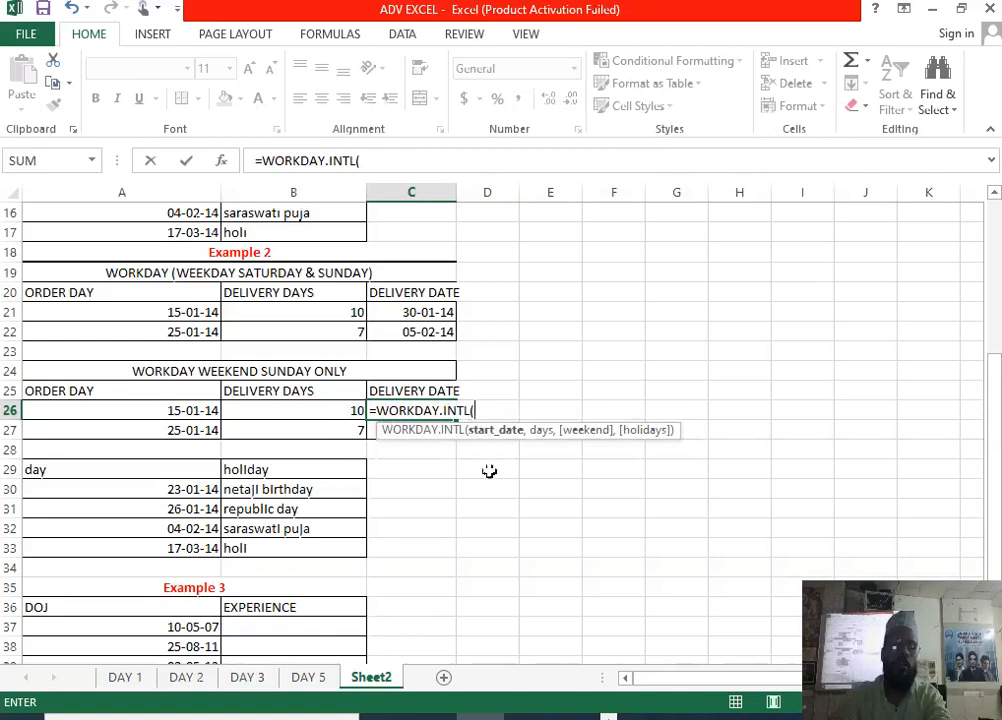
{"action": "left_click", "coordinate": [158, 412]}
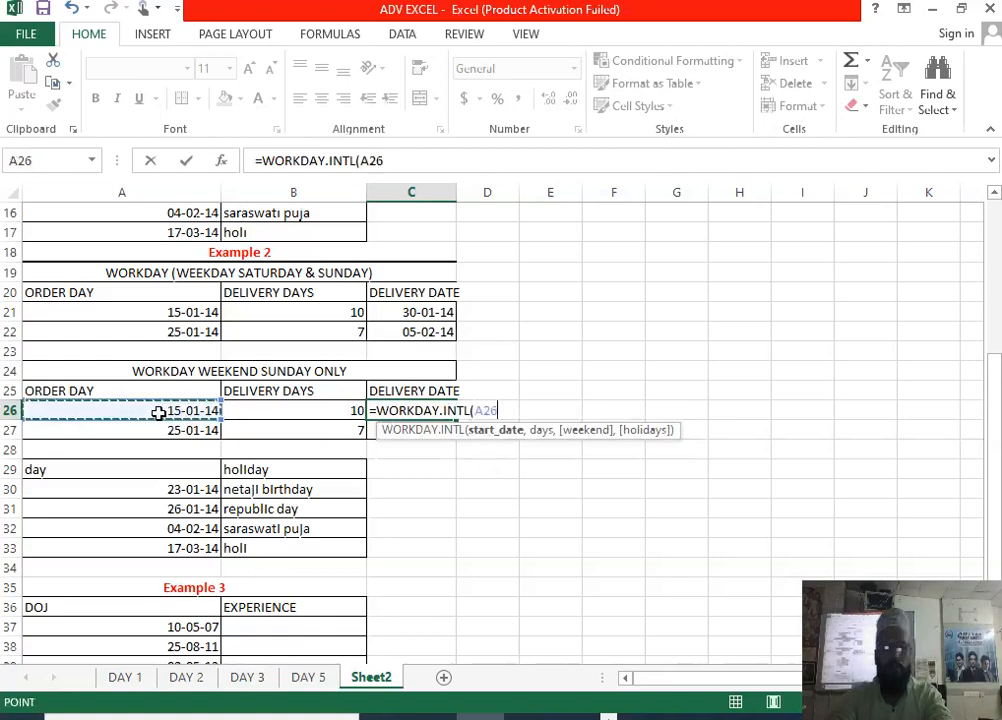
{"action": "type", "text": ","}
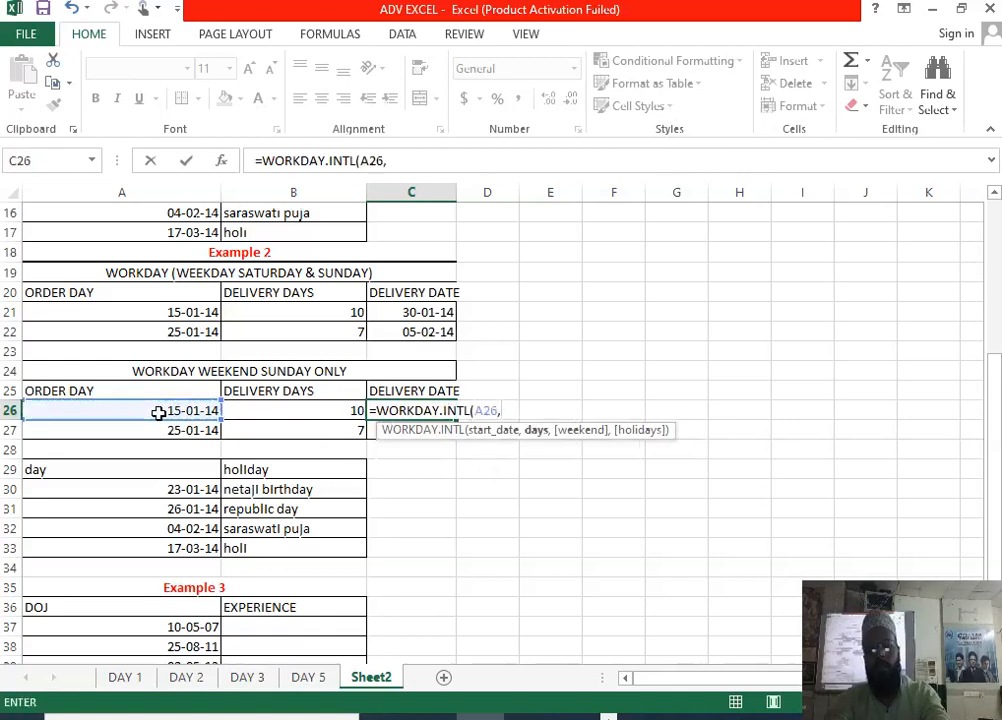
{"action": "left_click", "coordinate": [244, 413]}
{"action": "type", "text": ","}
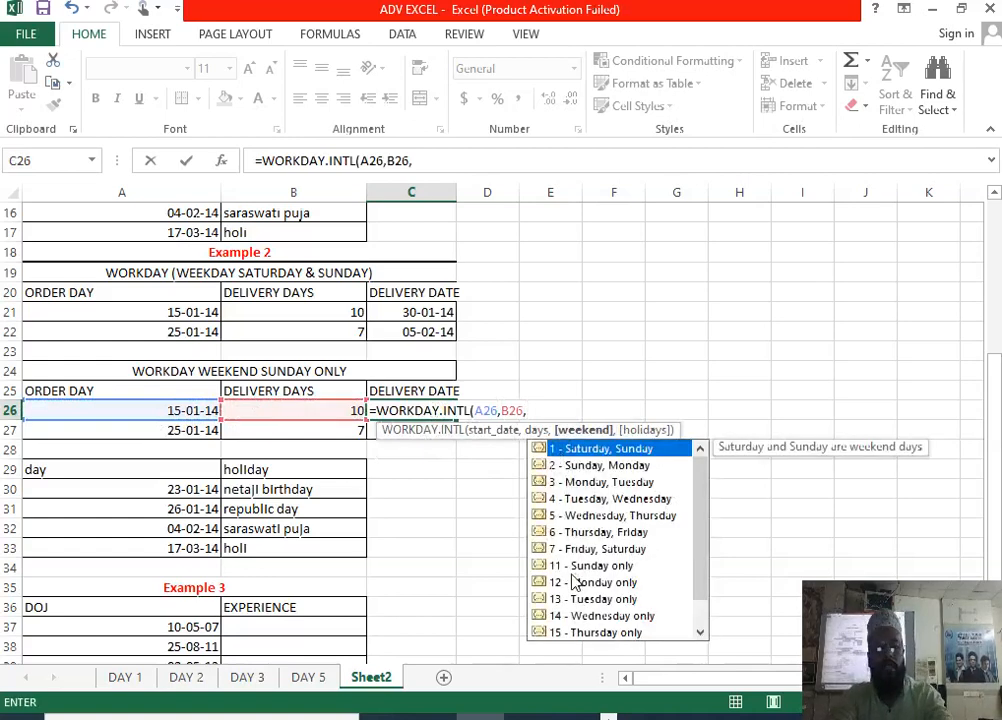
Complete the C26 formula with weekend code 11 for Sunday only and the absolute holiday range $A$30:$A$33, and enter it.
{"action": "type", "text": "11,"}
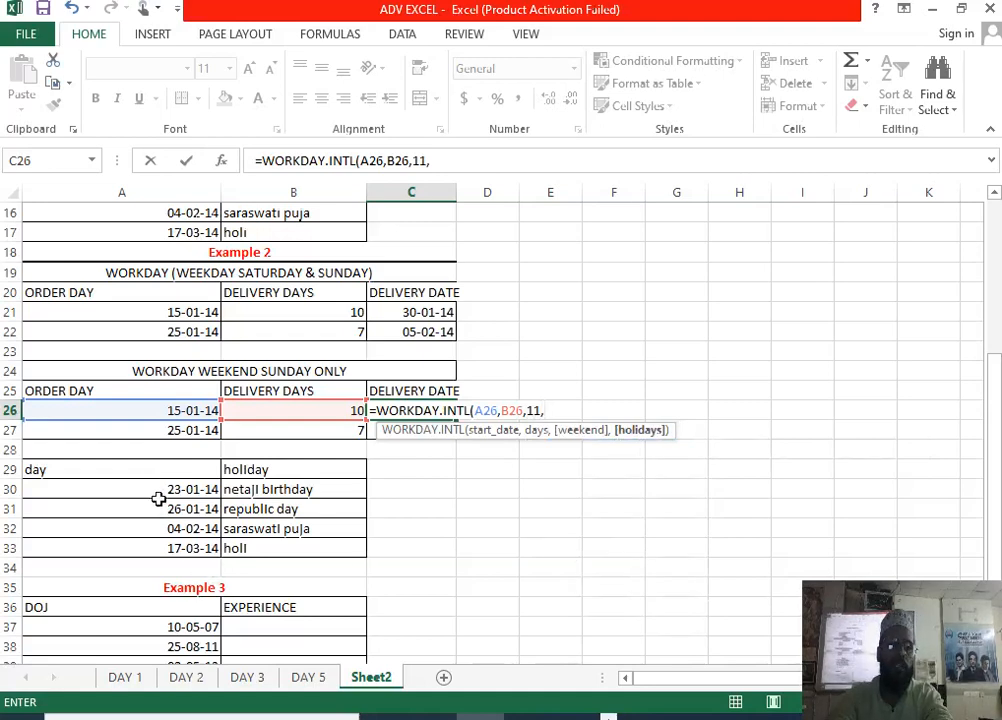
{"action": "left_click_drag", "start_coordinate": [158, 498], "coordinate": [158, 548]}
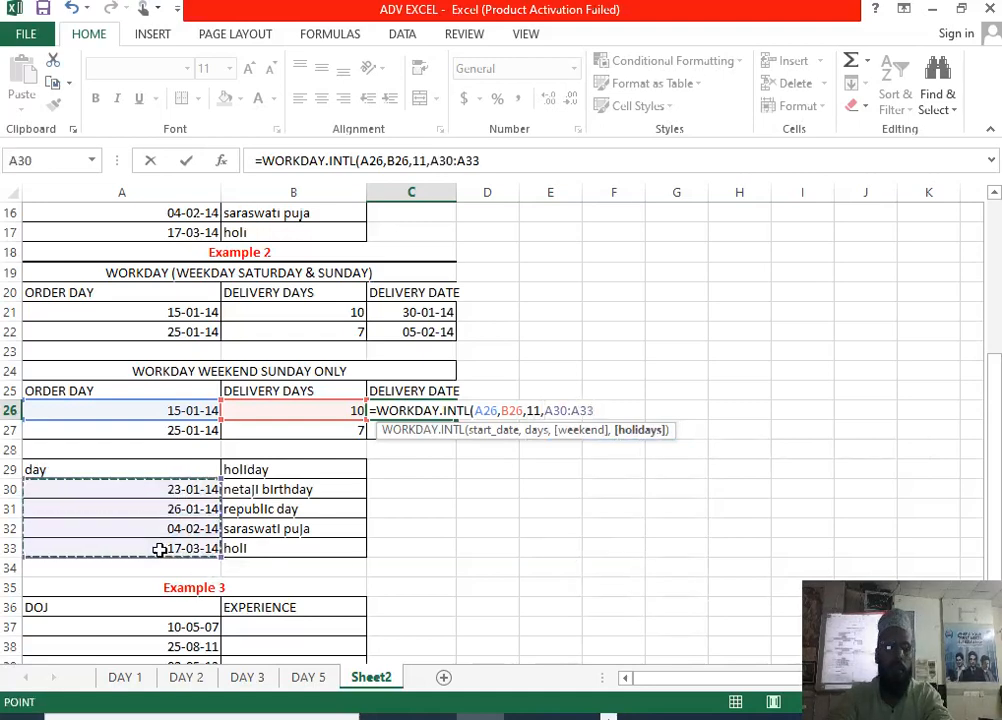
{"action": "key", "text": "F4"}
{"action": "key", "text": "Return"}
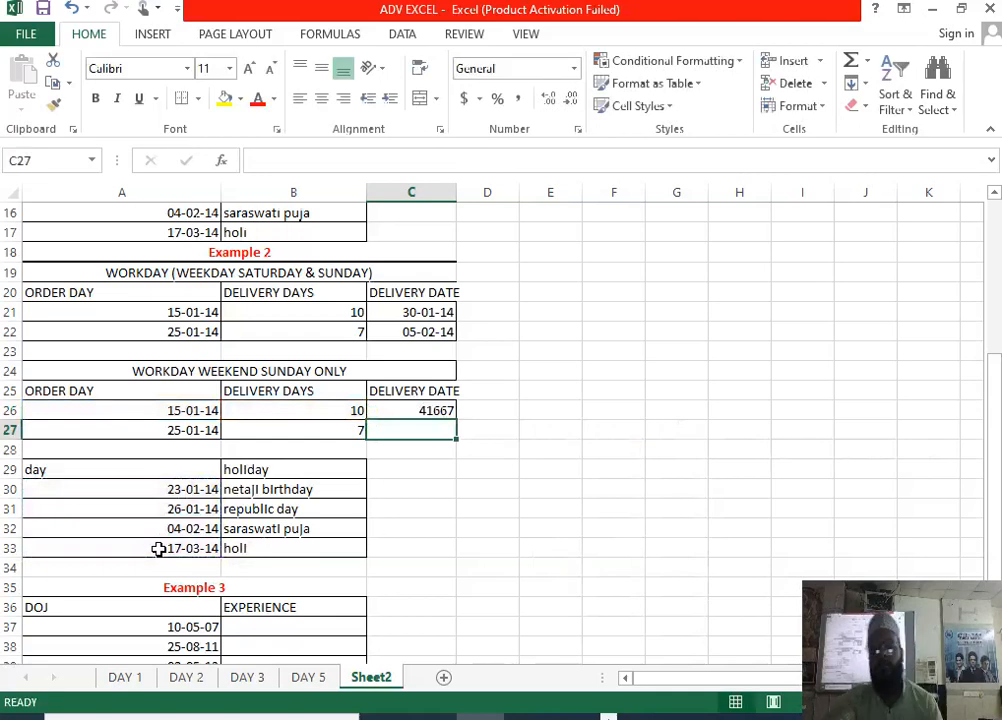
Fill the C26 delivery date formula down to C27 and format both cells as Short Date.
{"action": "left_click", "coordinate": [438, 412]}
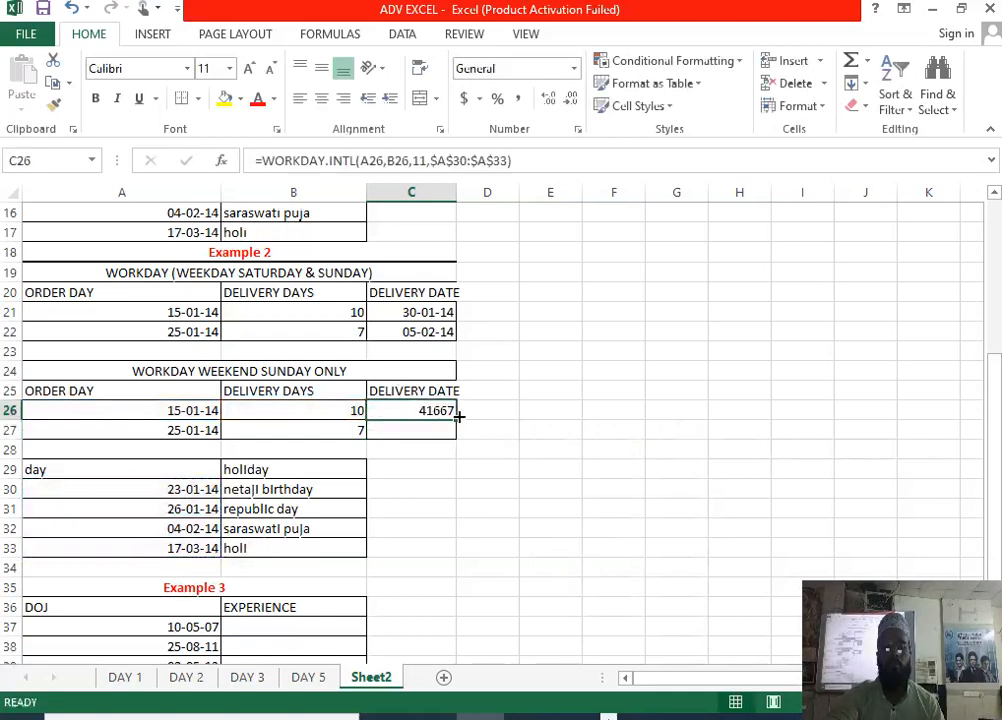
{"action": "left_click_drag", "start_coordinate": [459, 416], "coordinate": [459, 433]}
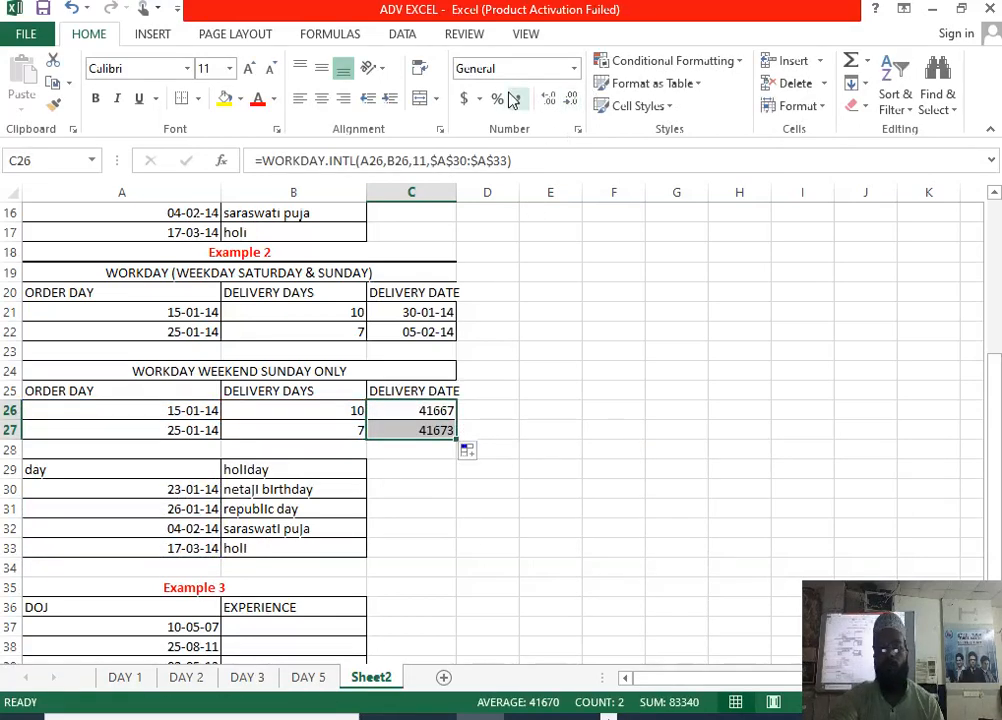
{"action": "left_click", "coordinate": [573, 68]}
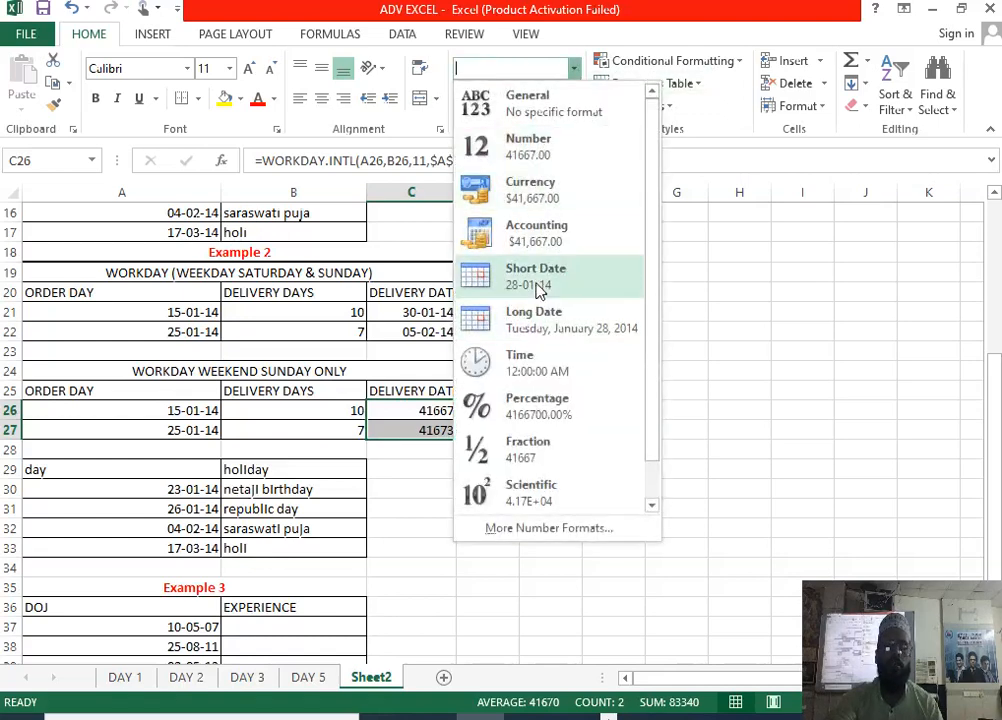
{"action": "left_click", "coordinate": [538, 285]}
{"action": "left_click", "coordinate": [400, 469]}
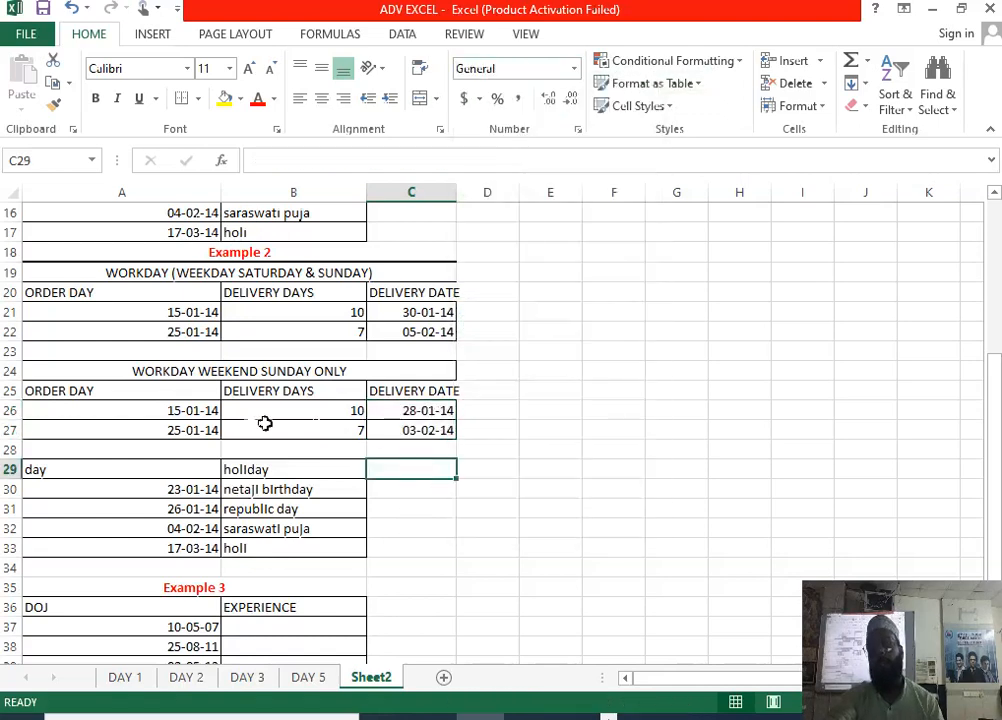
{"action": "left_click", "coordinate": [395, 412]}
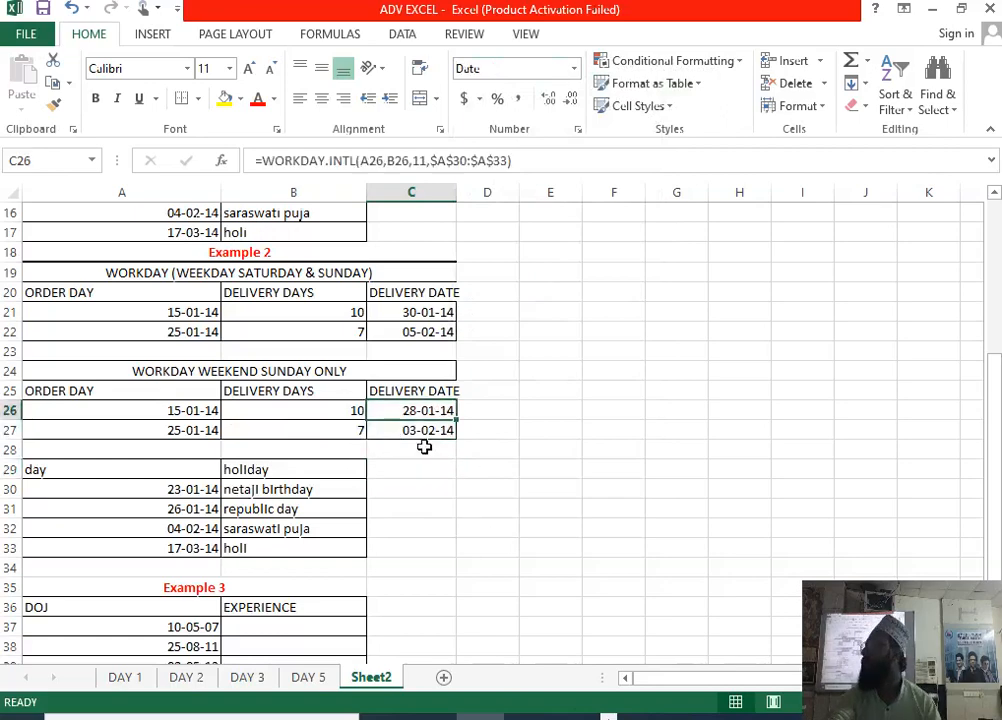
Examine the DOJ and EXPERIENCE columns of the Example 3 table starting at row 36.
{"action": "scroll", "coordinate": [418, 425], "scroll_direction": "down", "scroll_amount": 3}
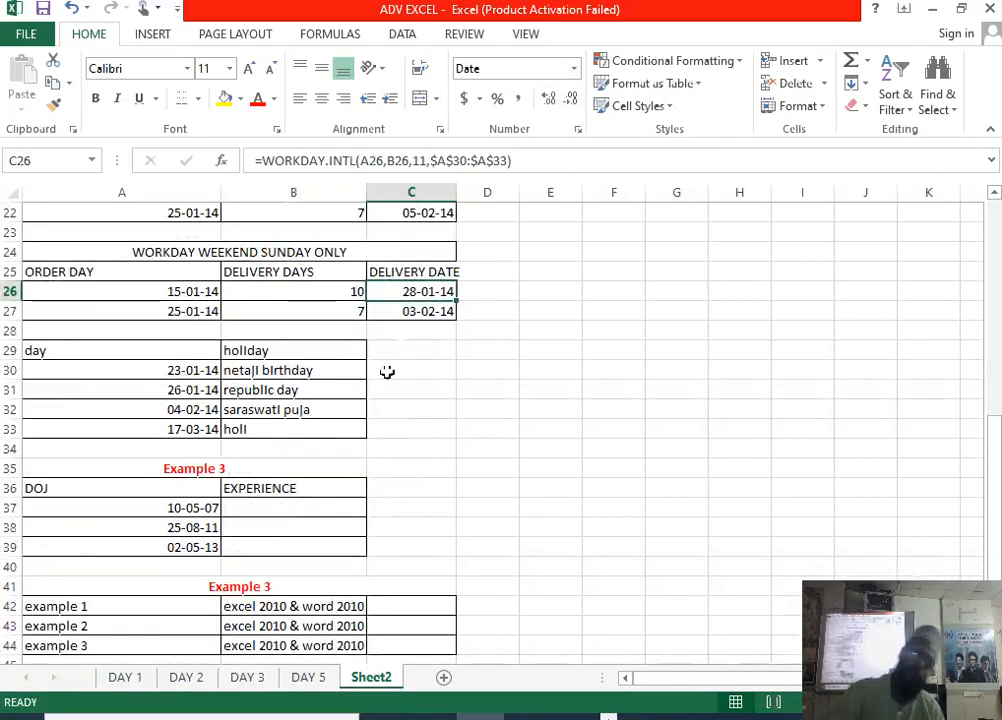
{"action": "scroll", "coordinate": [226, 494], "scroll_direction": "down", "scroll_amount": 1}
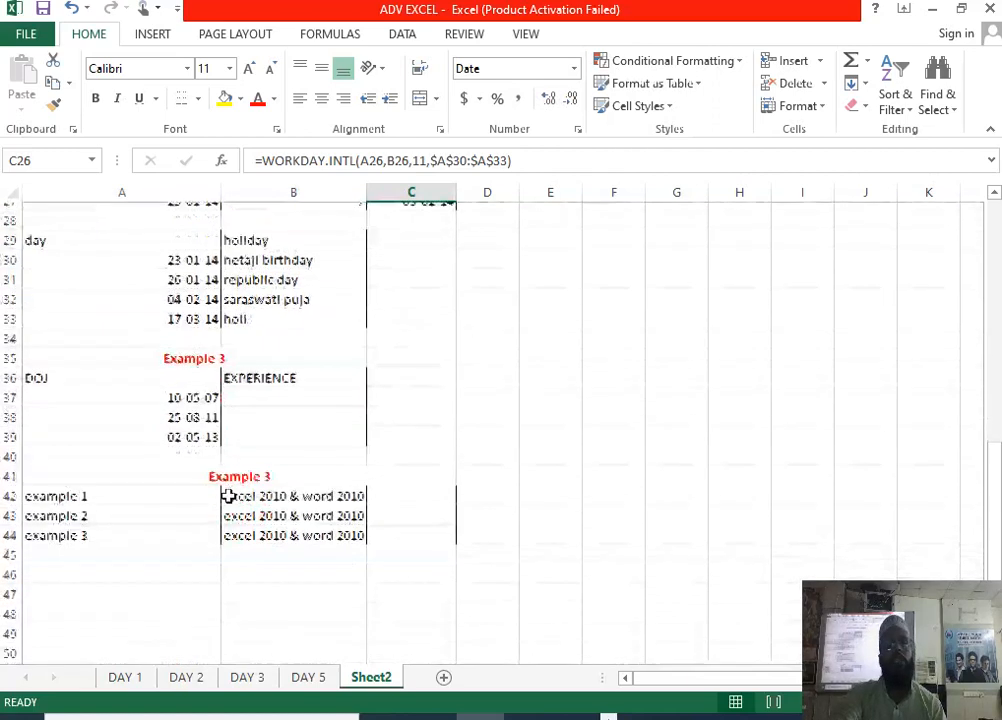
{"action": "left_click", "coordinate": [292, 393]}
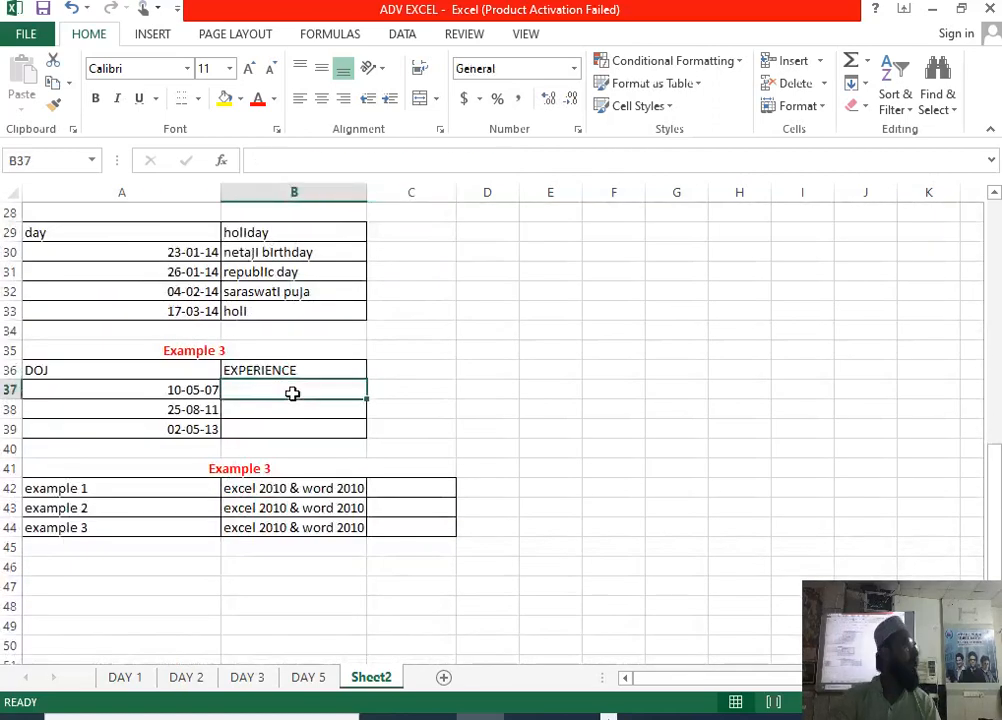
{"action": "left_click", "coordinate": [150, 388]}
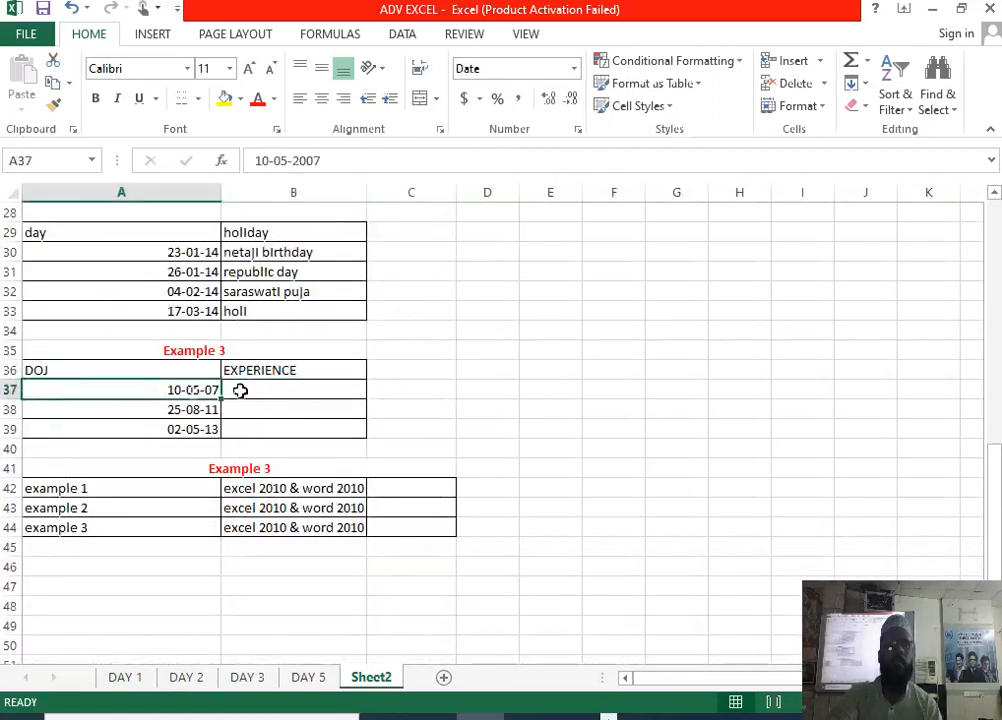
{"action": "left_click", "coordinate": [294, 405]}
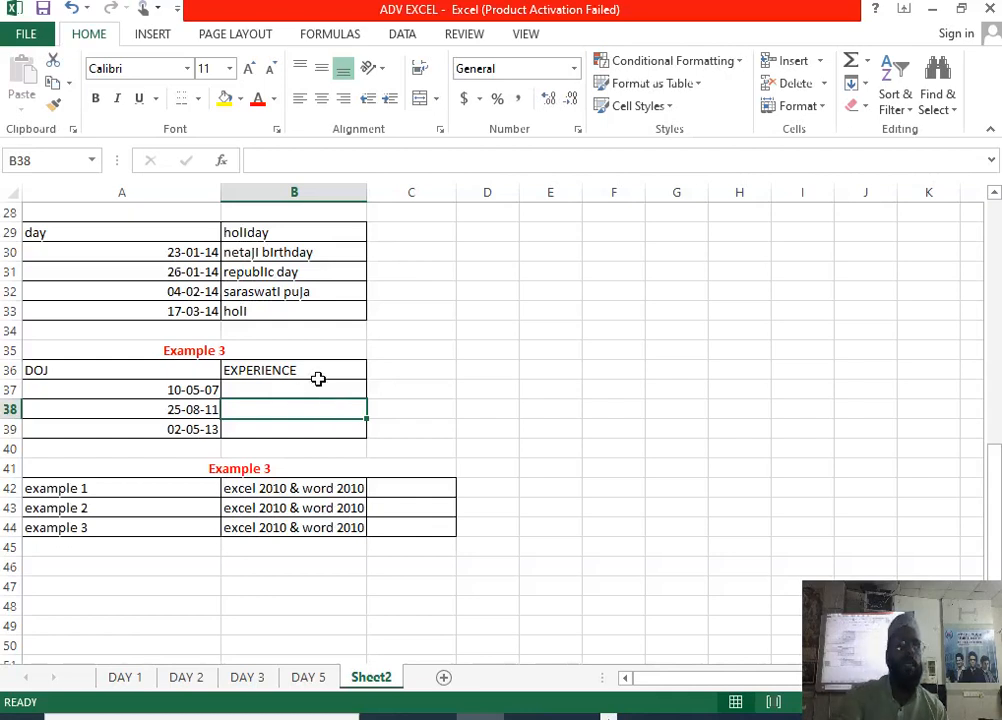
{"action": "left_click", "coordinate": [320, 376]}
Begin a YEARFRAC formula in experience cell B37 with the joining date A37 as the start date.
{"action": "left_click", "coordinate": [314, 388]}
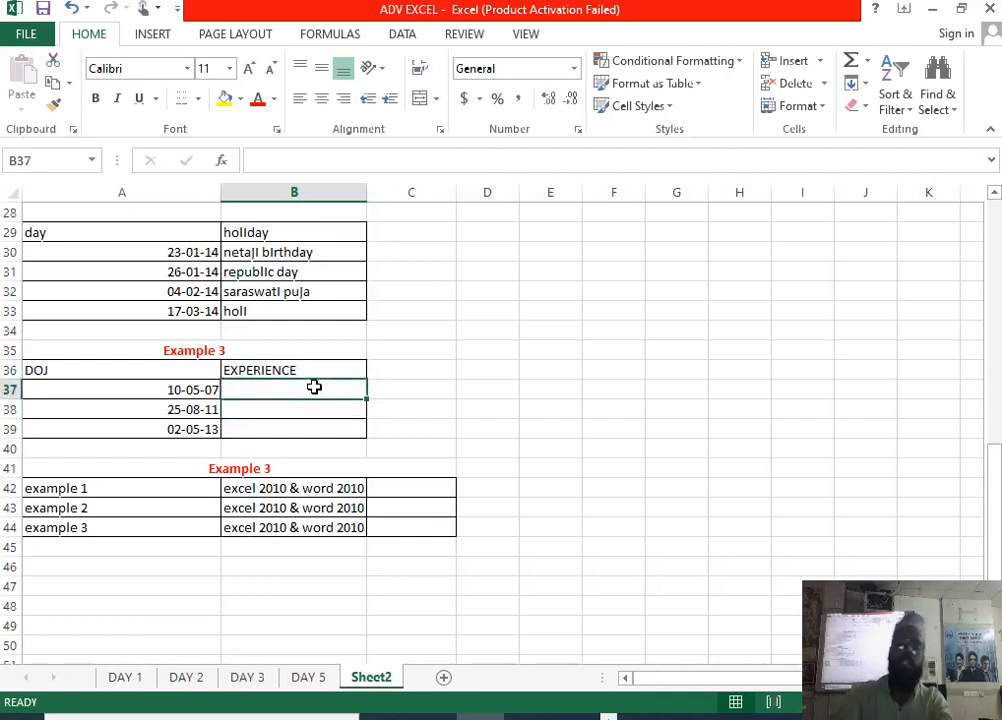
{"action": "type", "text": "=ye"}
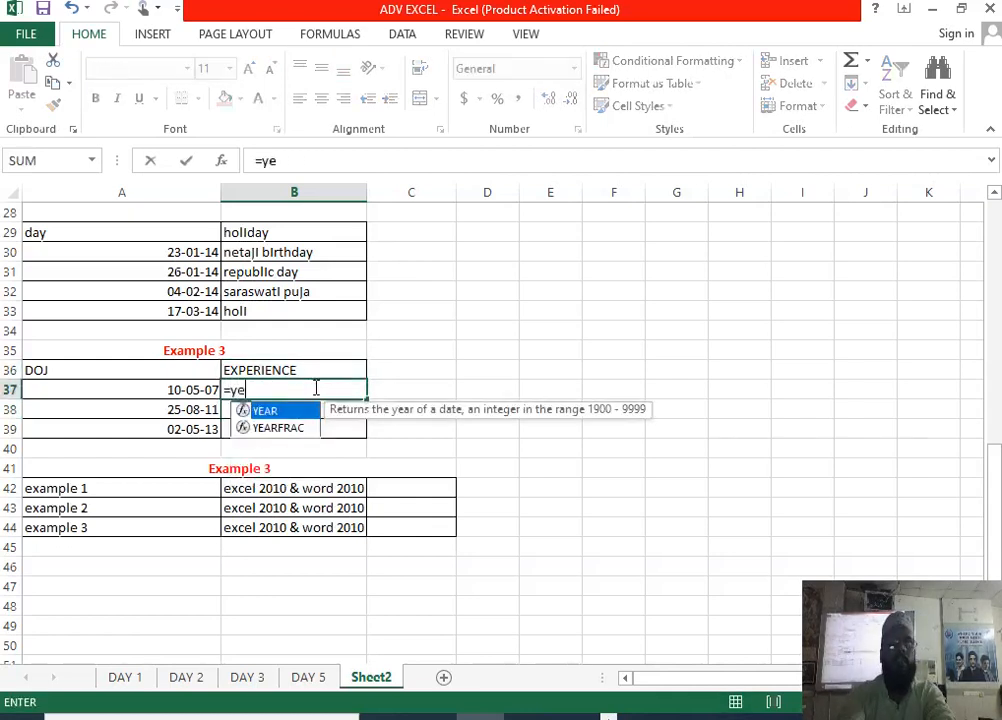
{"action": "type", "text": "arfrac"}
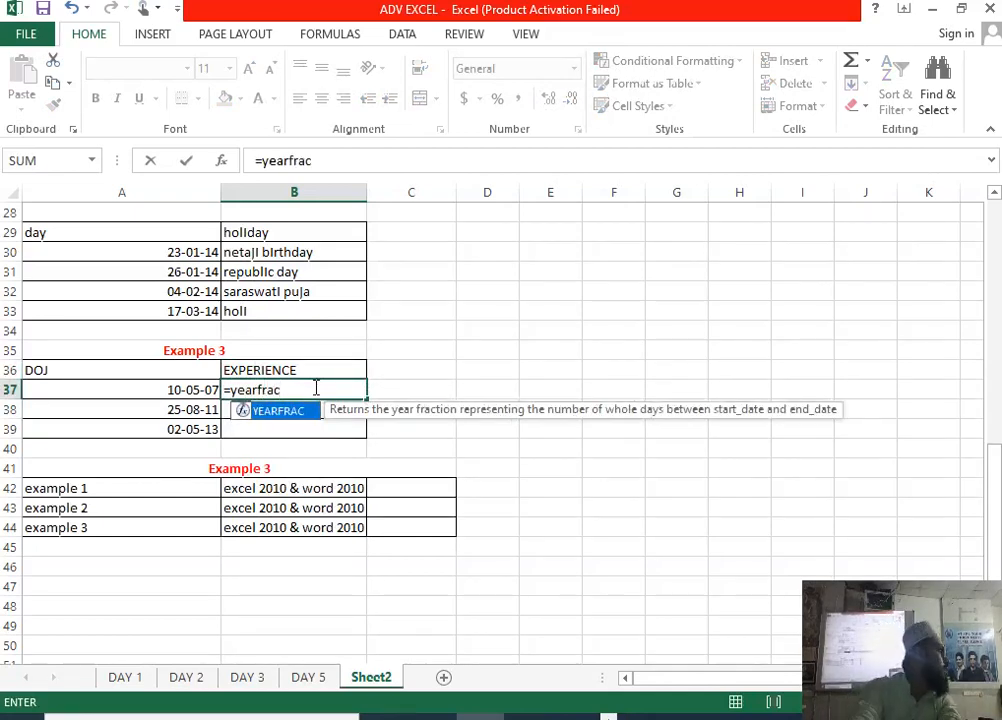
{"action": "key", "text": "Tab"}
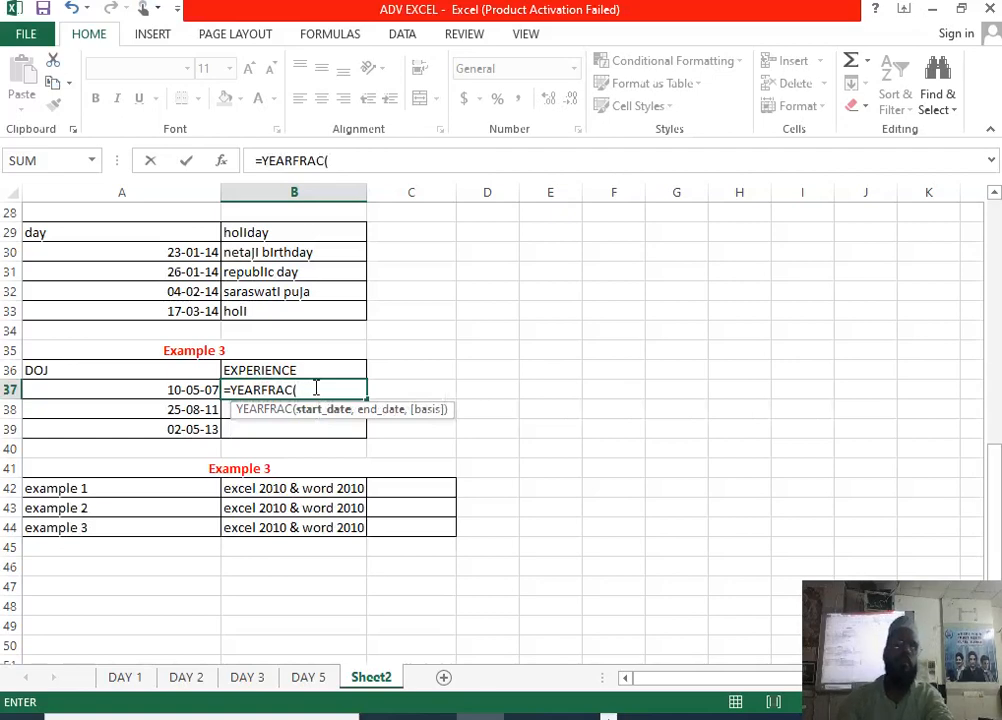
{"action": "left_click", "coordinate": [151, 390]}
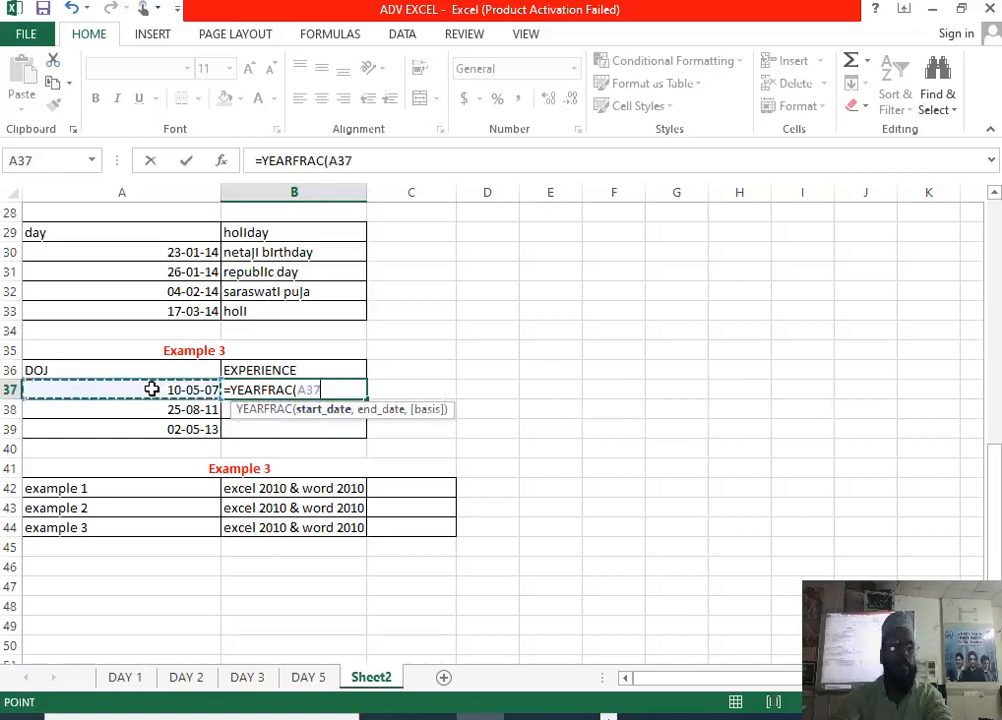
{"action": "type", "text": ","}
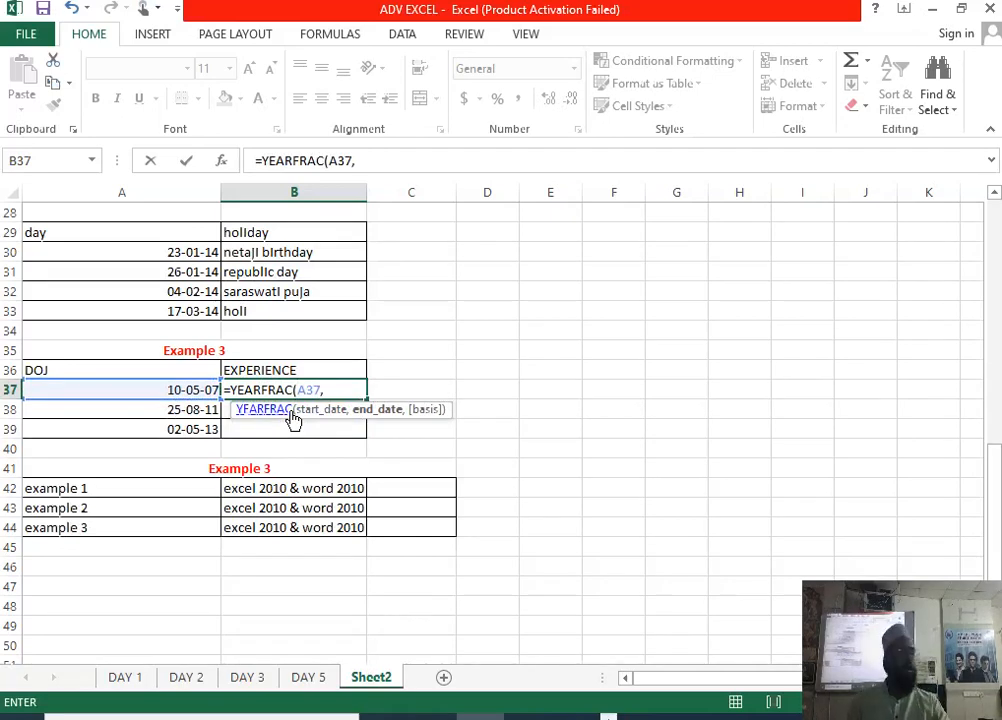
Complete the B37 YEARFRAC formula with TODAY() as the end date and basis 1 (Actual/actual), and enter it.
{"action": "type", "text": "t"}
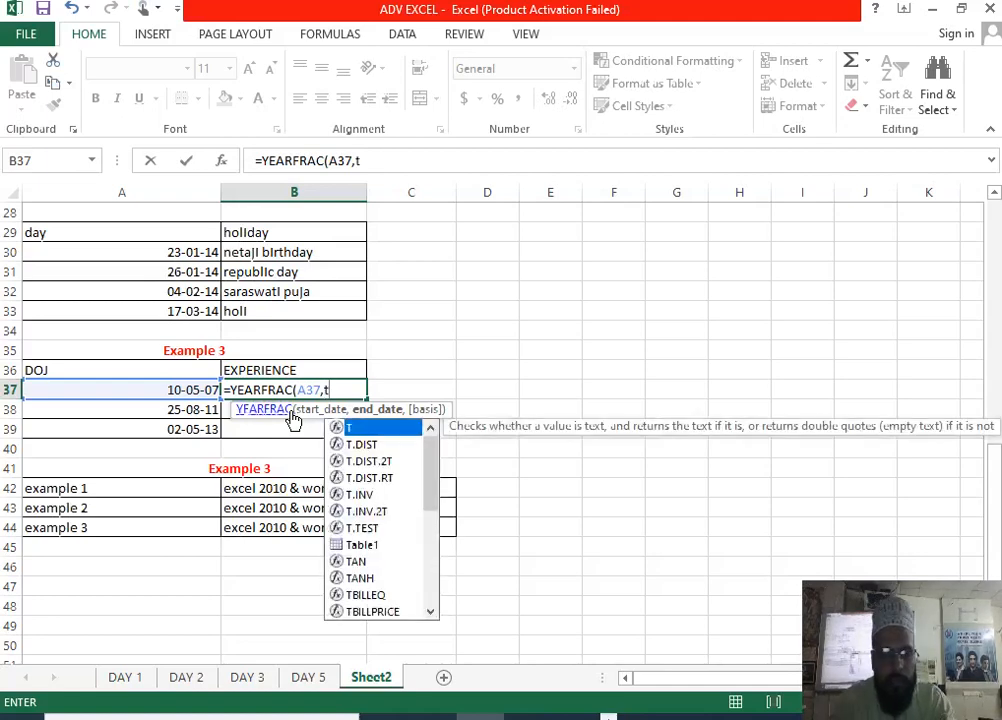
{"action": "type", "text": "oday"}
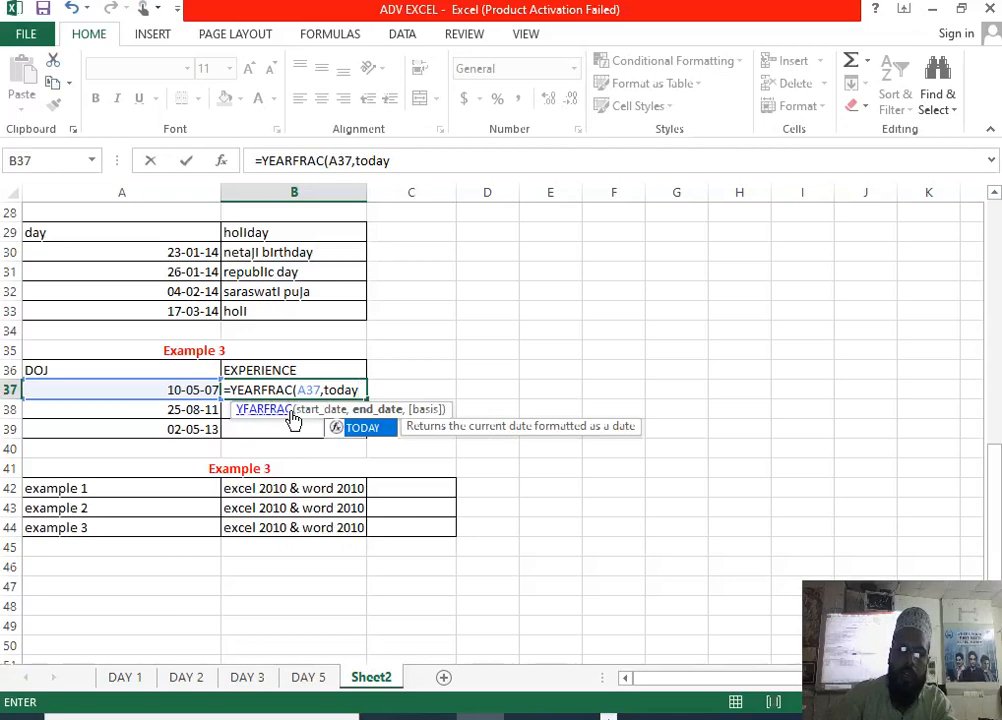
{"action": "type", "text": "(),"}
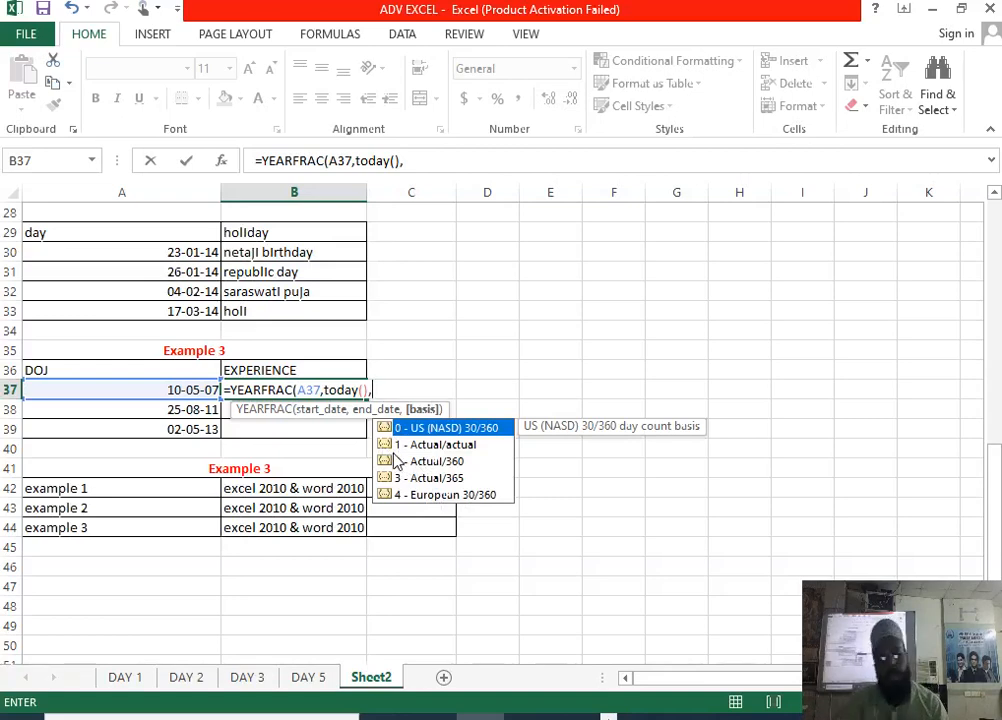
{"action": "type", "text": "1"}
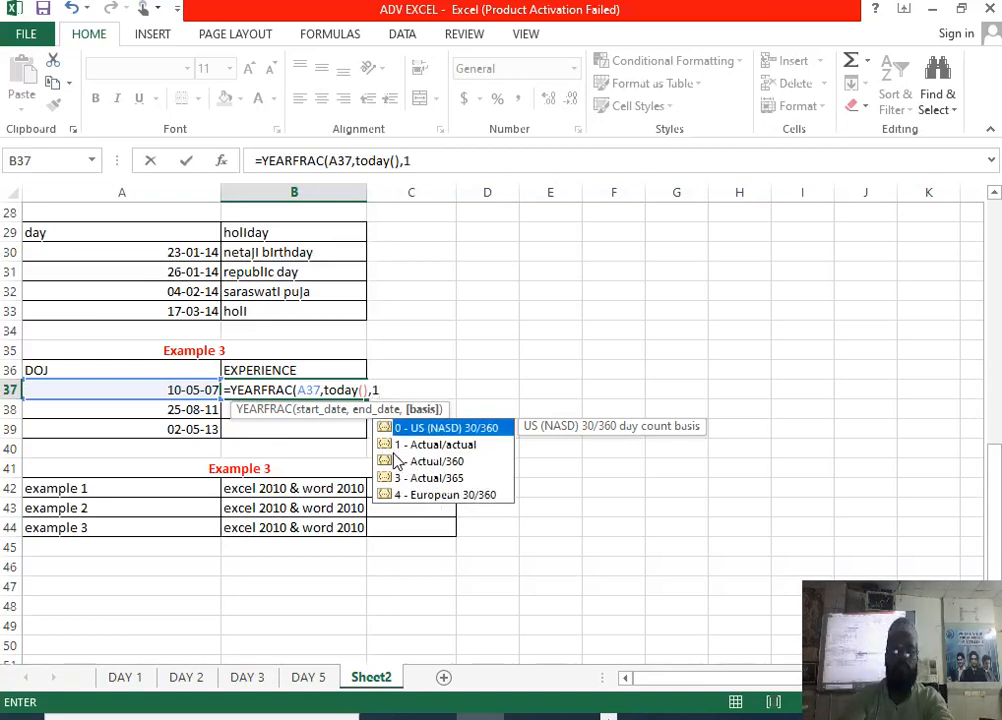
{"action": "key", "text": "Return"}
{"action": "key", "text": "Return"}
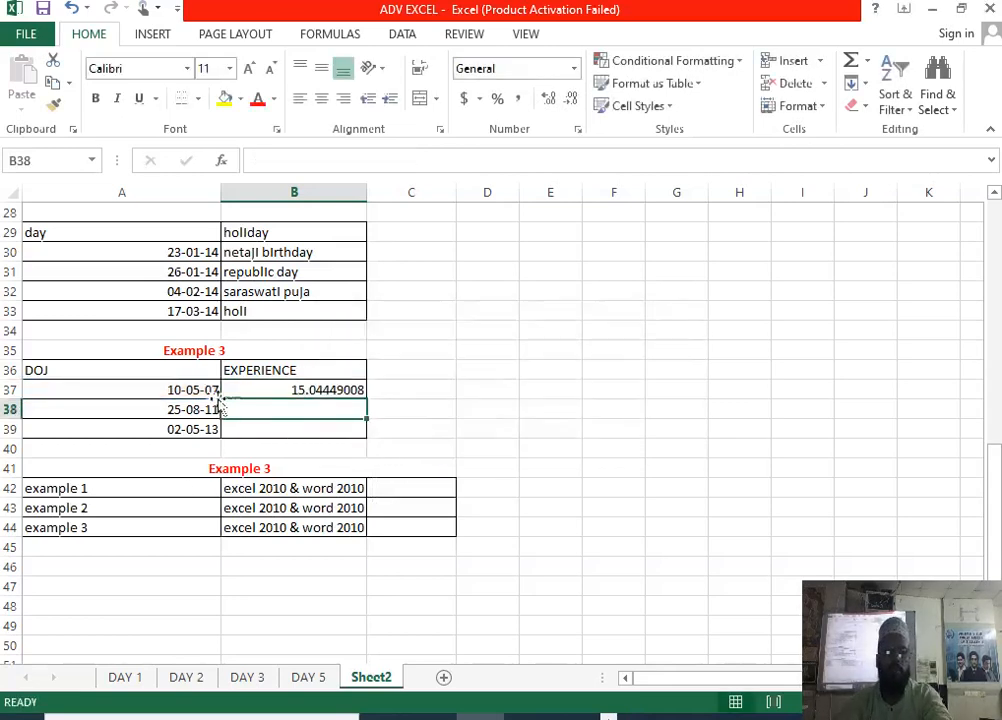
Fill the YEARFRAC experience formula in B37 down to B39.
{"action": "left_click", "coordinate": [301, 391]}
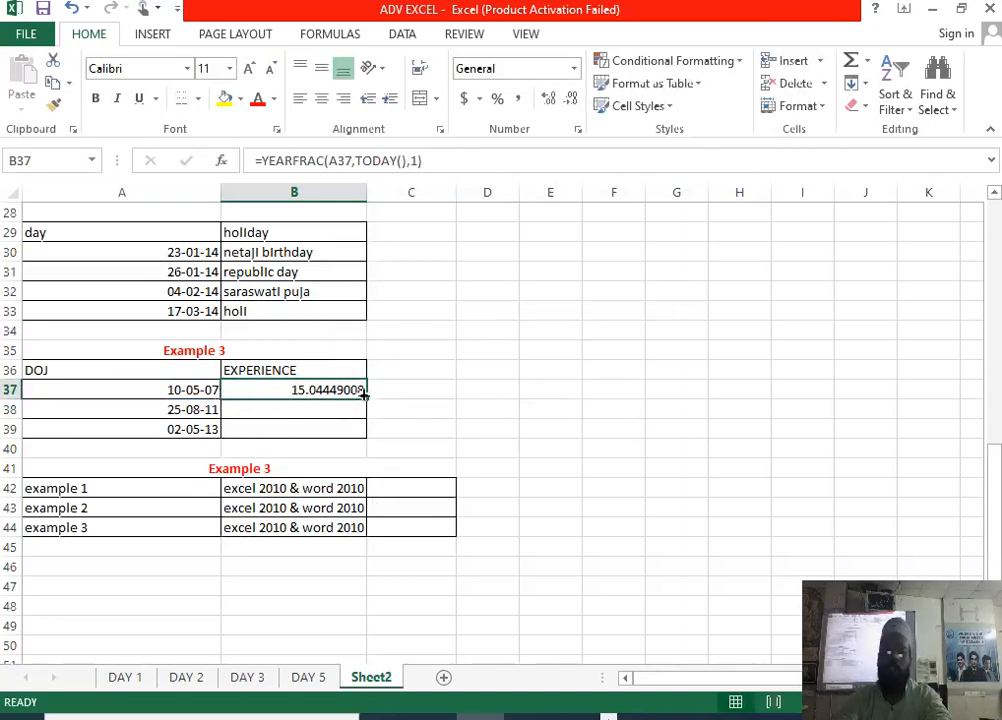
{"action": "left_click_drag", "start_coordinate": [368, 400], "coordinate": [358, 440]}
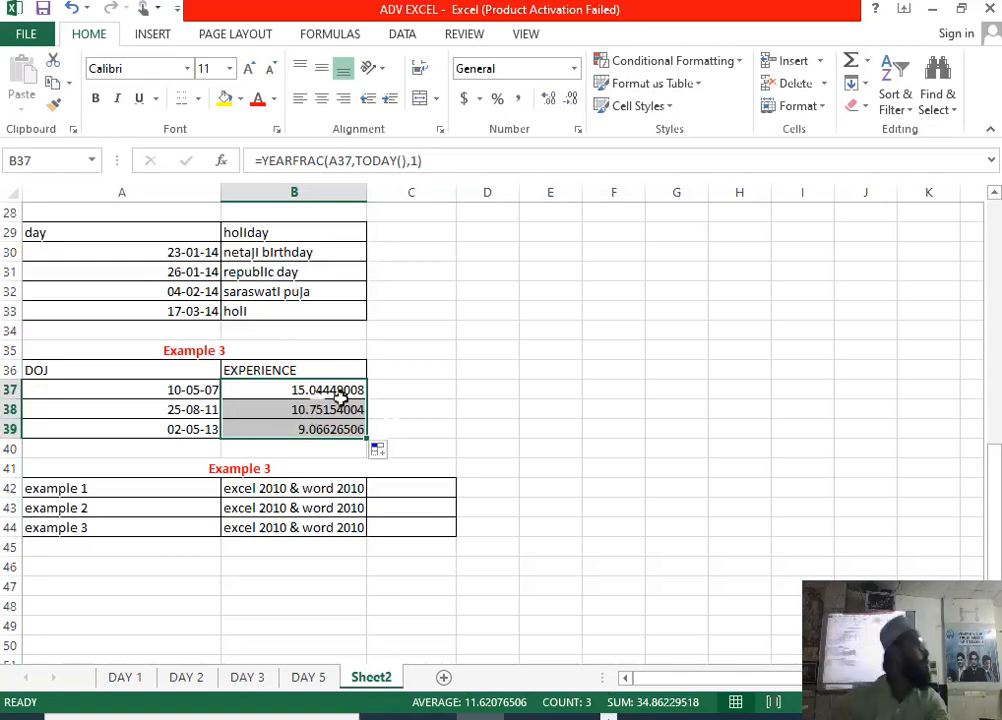
Begin a SUBSTITUTE formula in C42, beside example 1, with B42 as the text argument.
{"action": "scroll", "coordinate": [471, 467], "scroll_direction": "down", "scroll_amount": 2}
{"action": "left_click", "coordinate": [204, 412]}
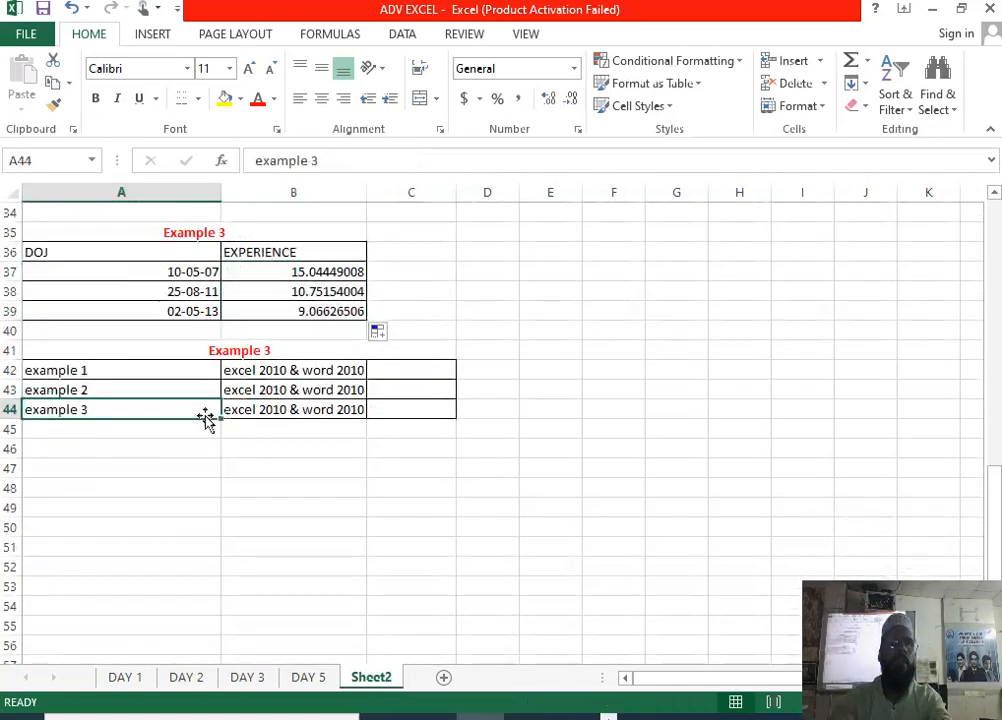
{"action": "left_click", "coordinate": [247, 365]}
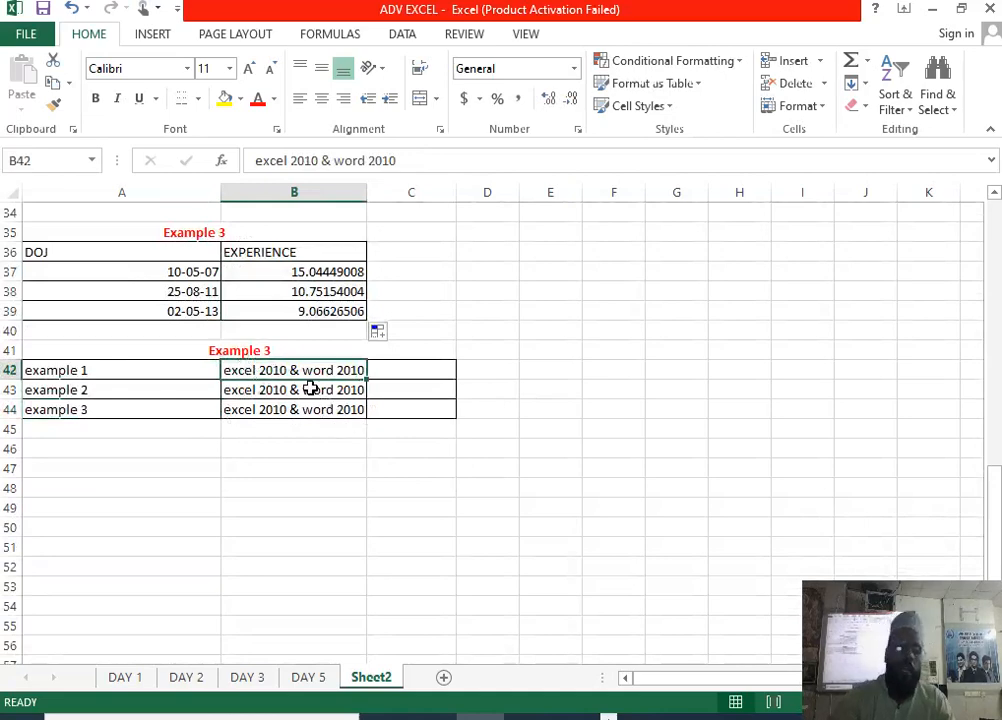
{"action": "left_click", "coordinate": [396, 366]}
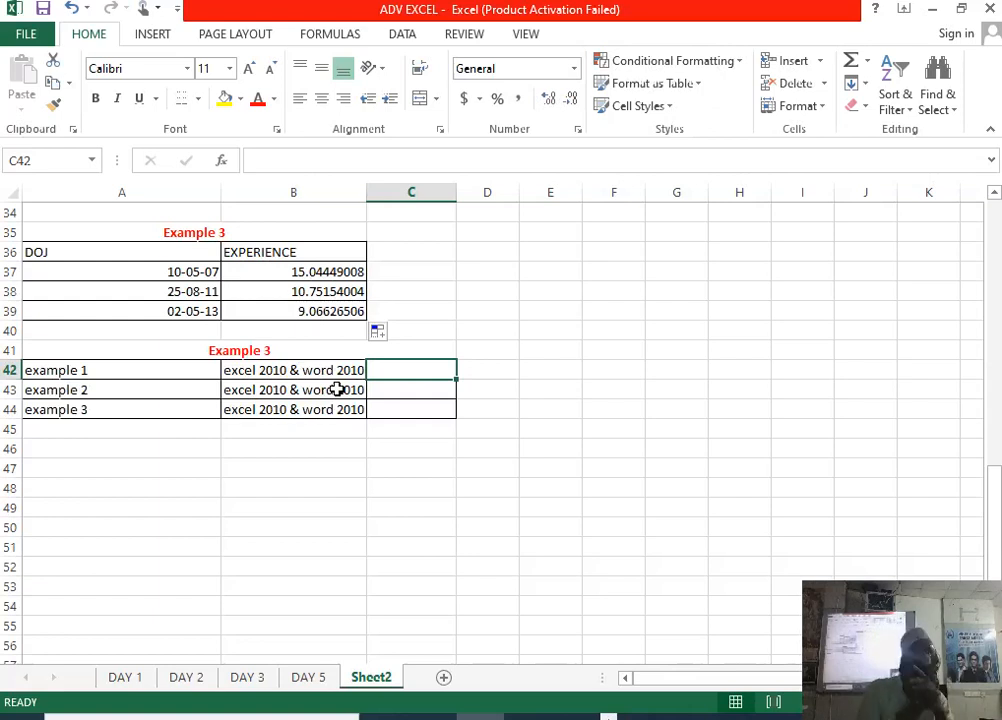
{"action": "type", "text": "="}
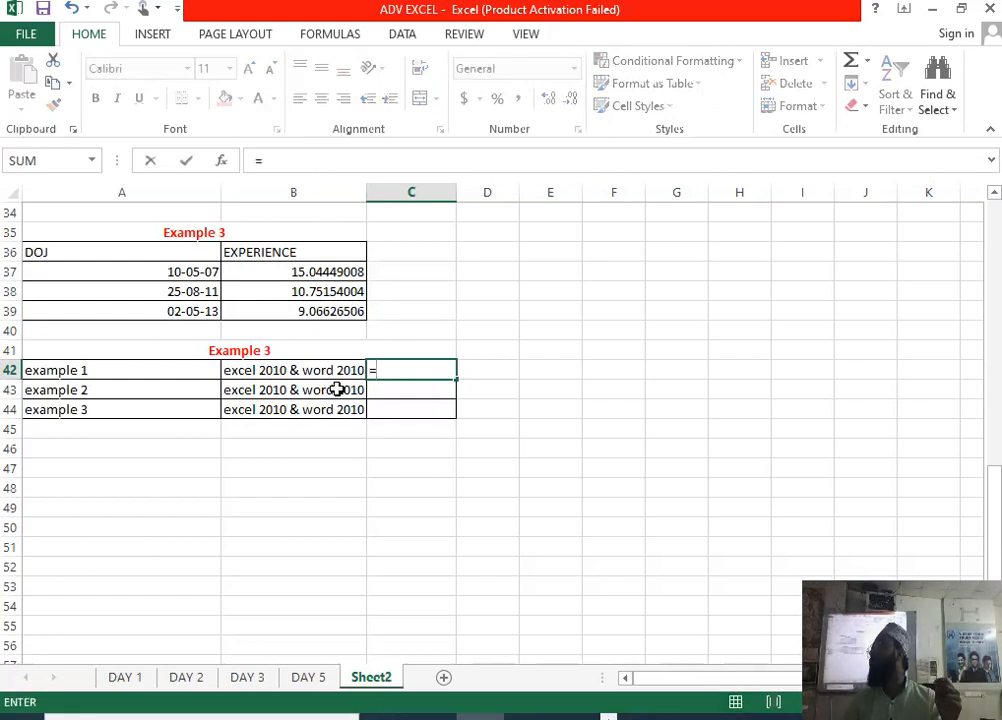
{"action": "type", "text": "subs"}
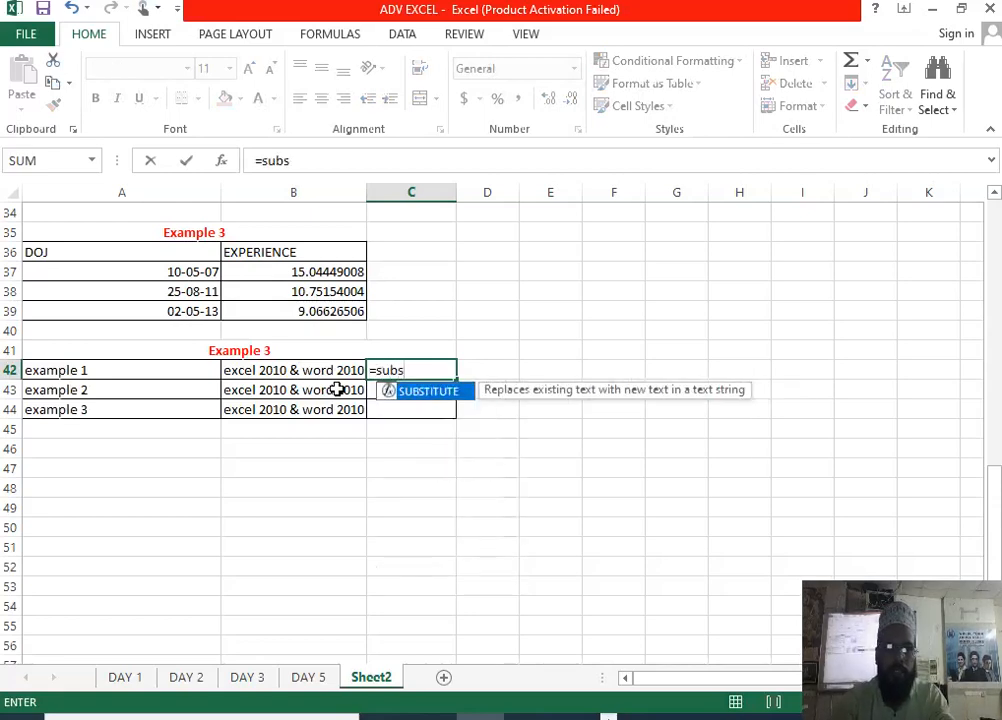
{"action": "key", "text": "Tab"}
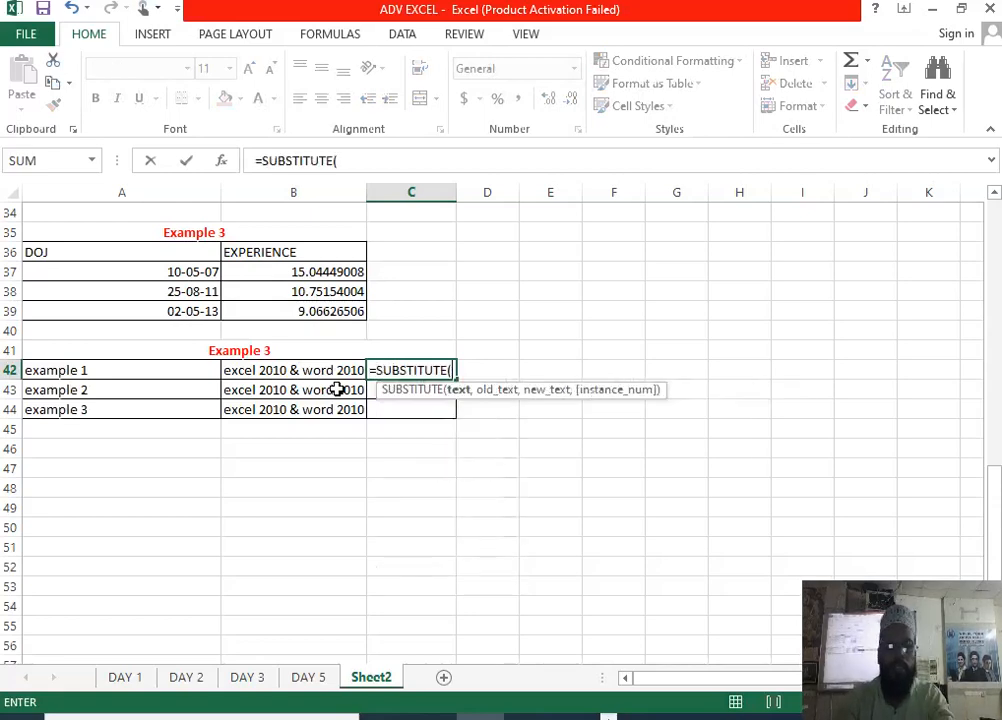
{"action": "left_click", "coordinate": [272, 368]}
{"action": "type", "text": ","}
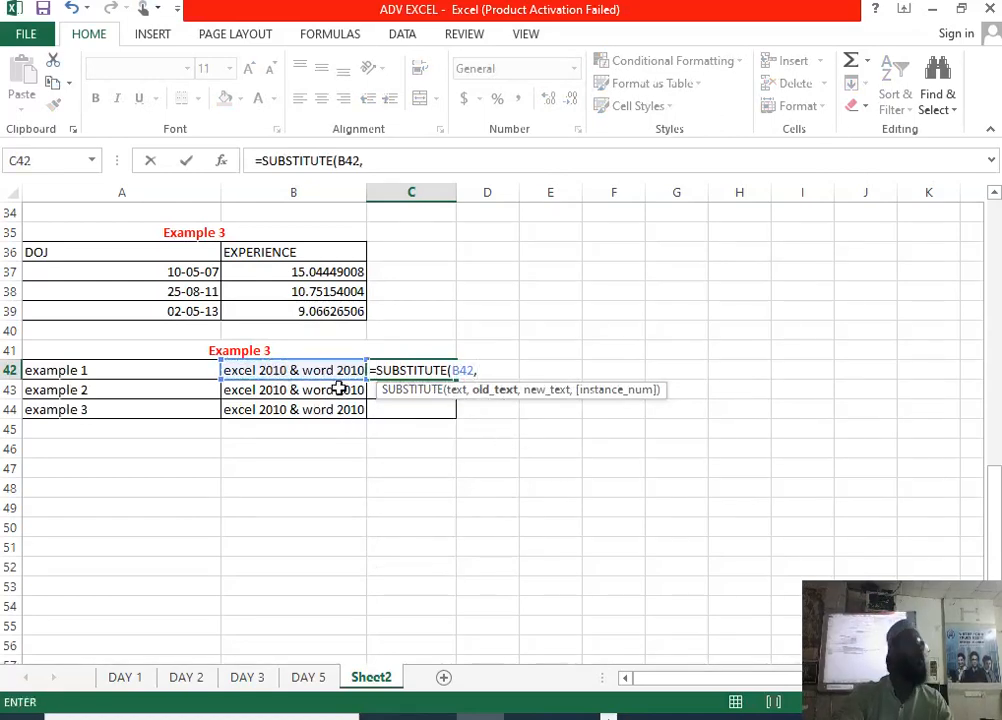
Complete the C42 SUBSTITUTE formula with old text "2010", new text "2019" and an empty instance number, and enter it.
{"action": "type", "text": "\""}
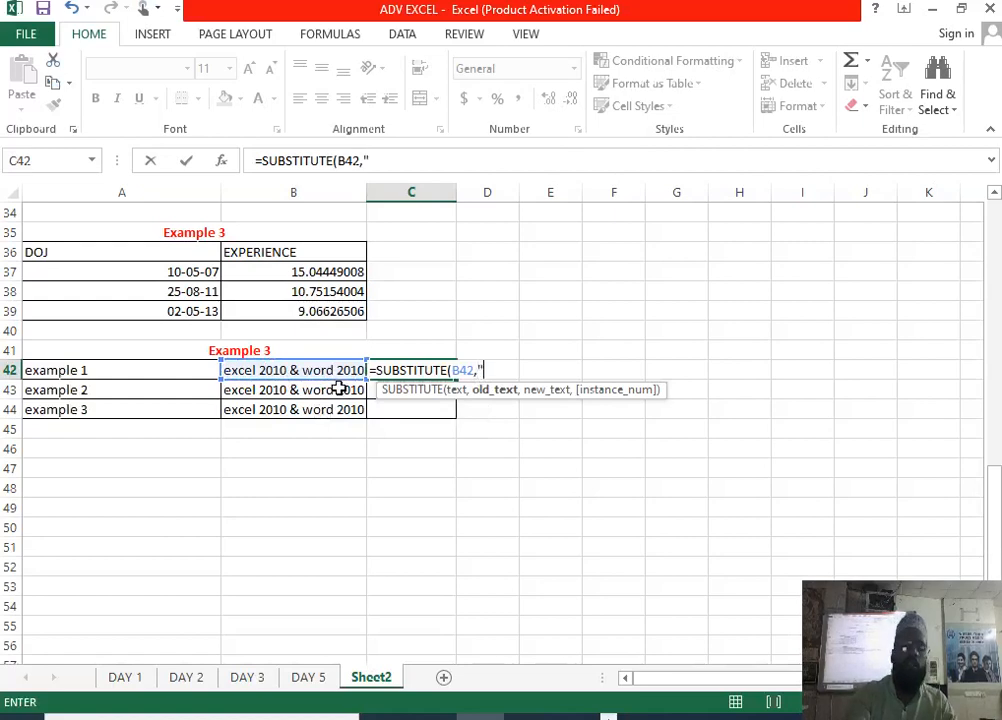
{"action": "type", "text": "2010\","}
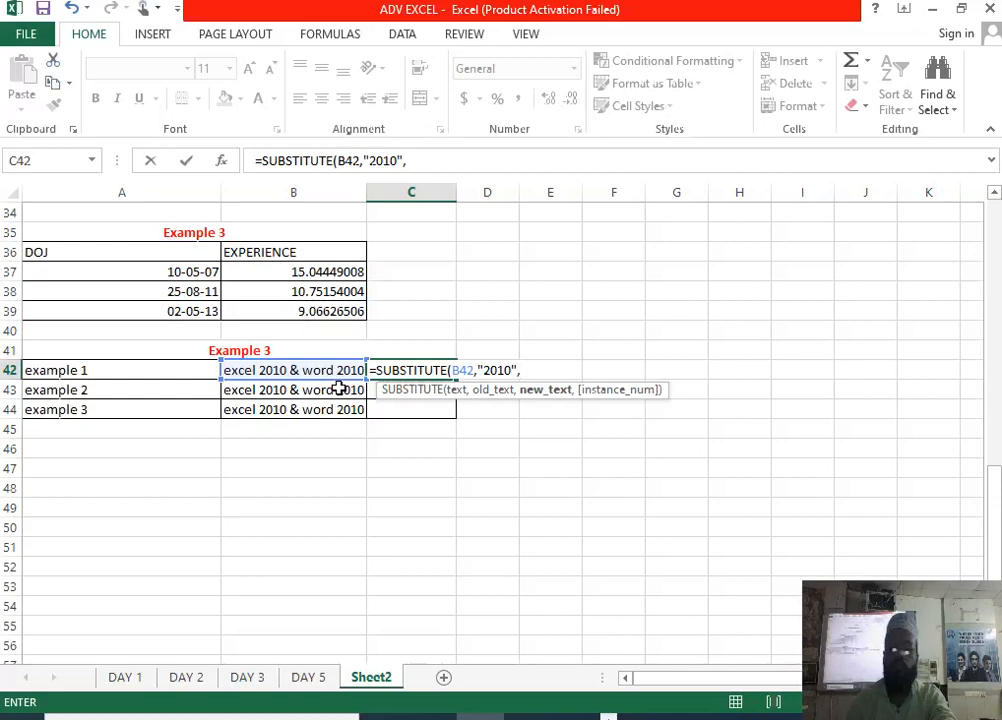
{"action": "type", "text": "\"2019"}
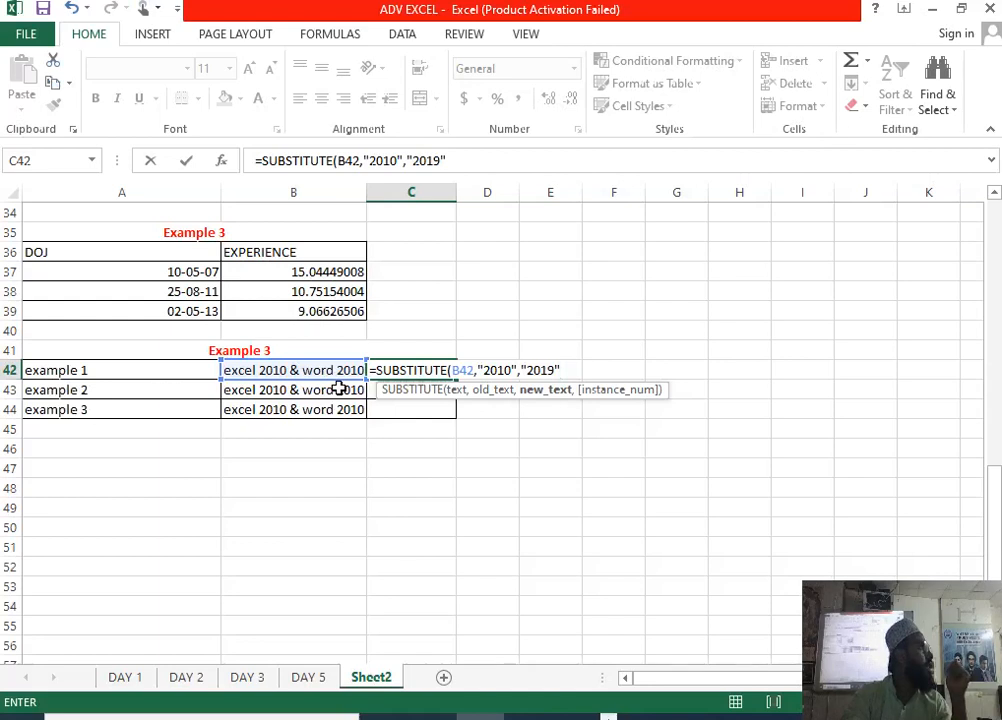
{"action": "type", "text": ","}
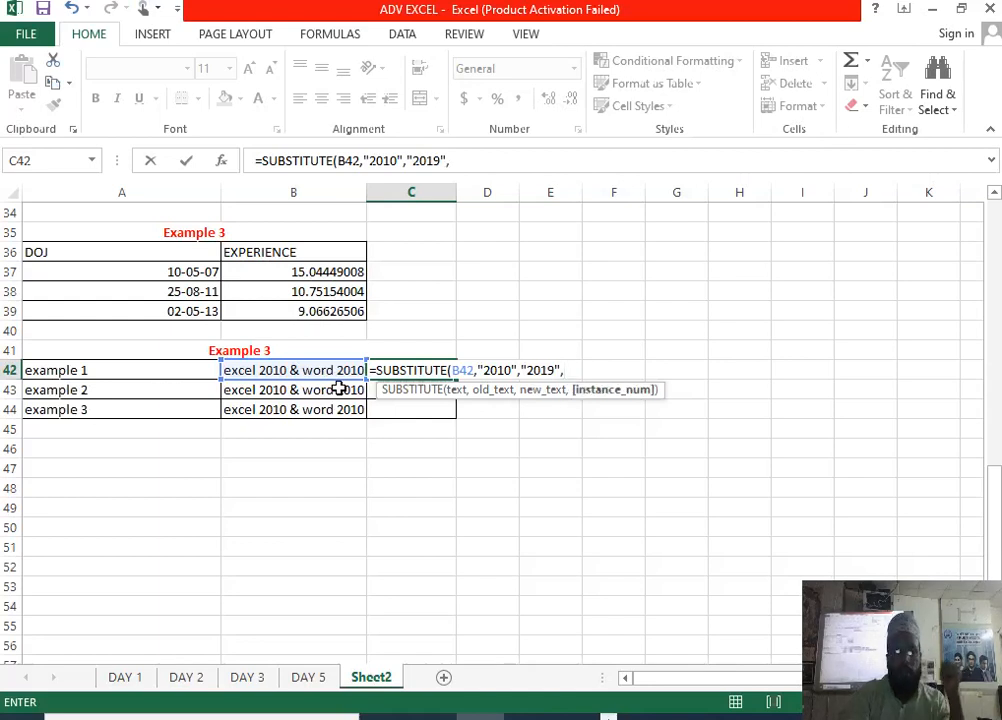
{"action": "key", "text": "Return"}
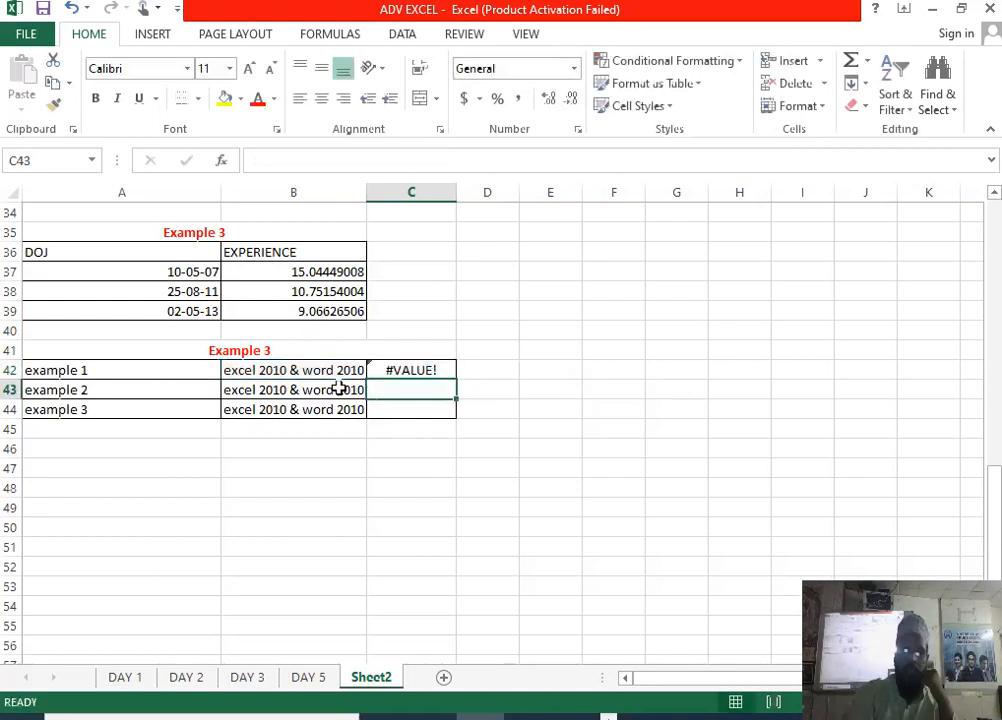
Set the instance number of the C42 SUBSTITUTE formula to 1 so only the first "2010" is replaced.
{"action": "key", "text": "Up"}
{"action": "key", "text": "F2"}
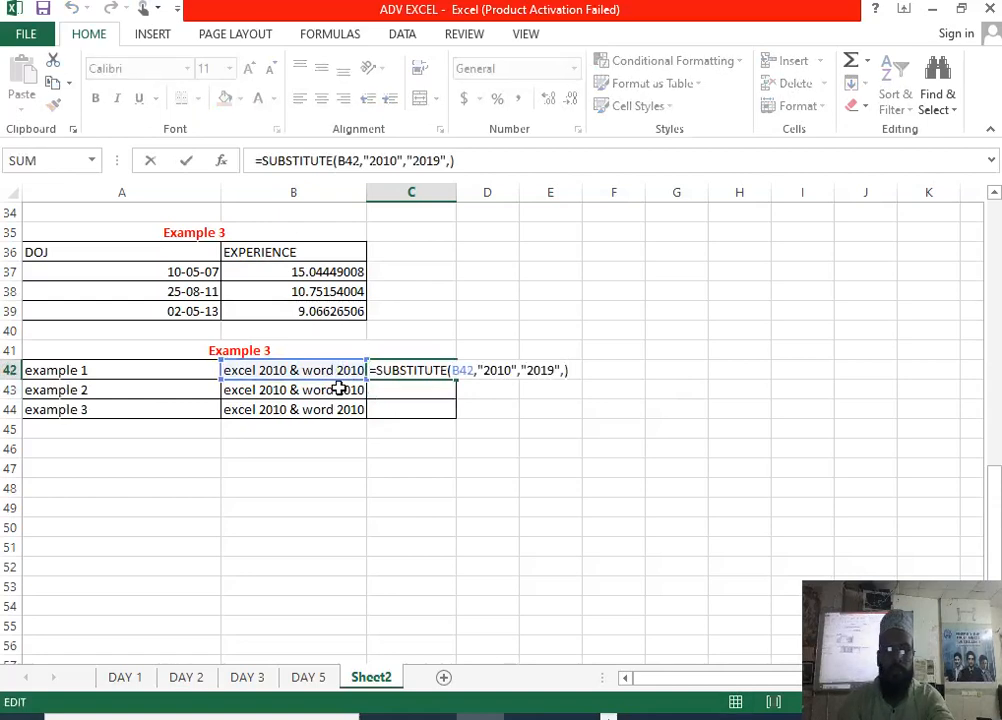
{"action": "key", "text": "BackSpace"}
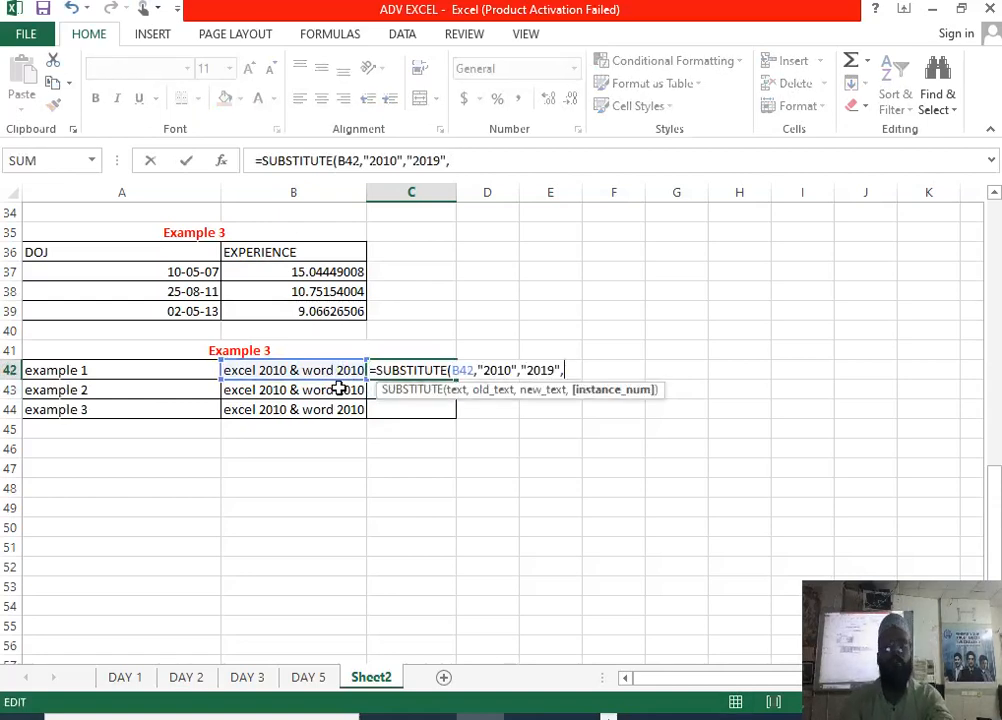
{"action": "type", "text": "1"}
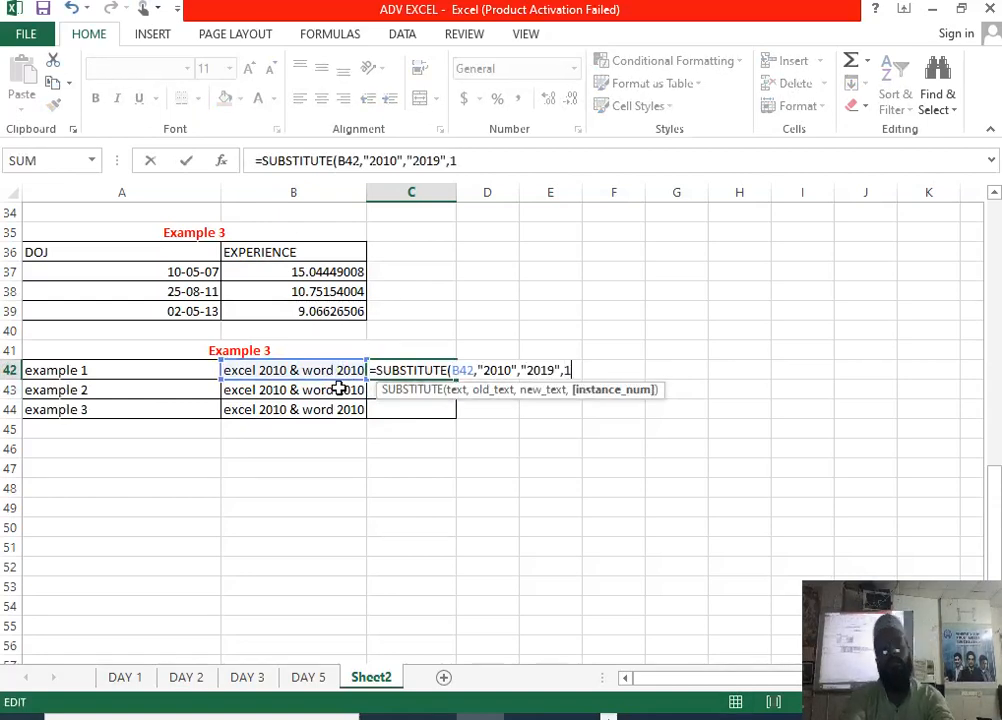
{"action": "key", "text": "Return"}
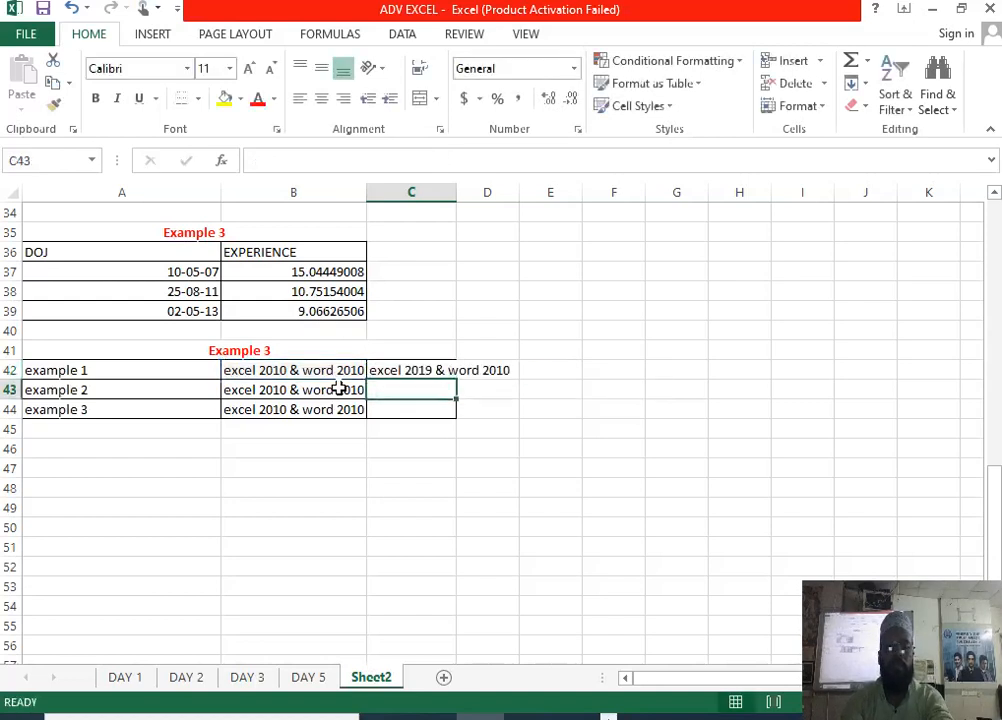
Remove the instance number argument from the C42 SUBSTITUTE formula so every "2010" is replaced.
{"action": "key", "text": "Up"}
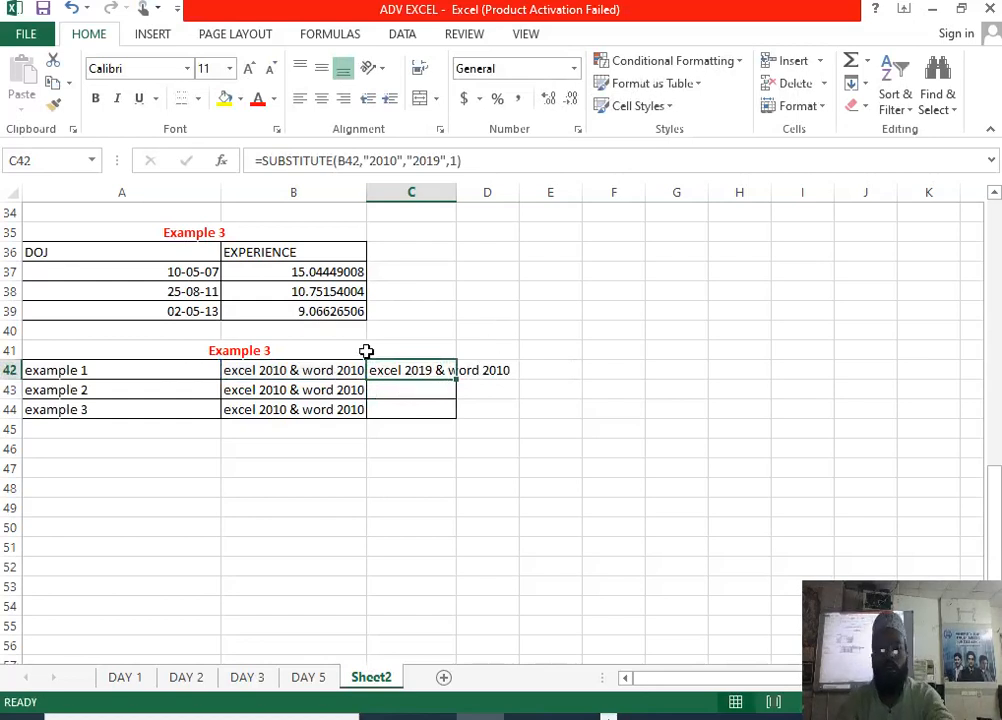
{"action": "key", "text": "F2"}
{"action": "key", "text": "BackSpace"}
{"action": "key", "text": "BackSpace"}
{"action": "key", "text": "BackSpace"}
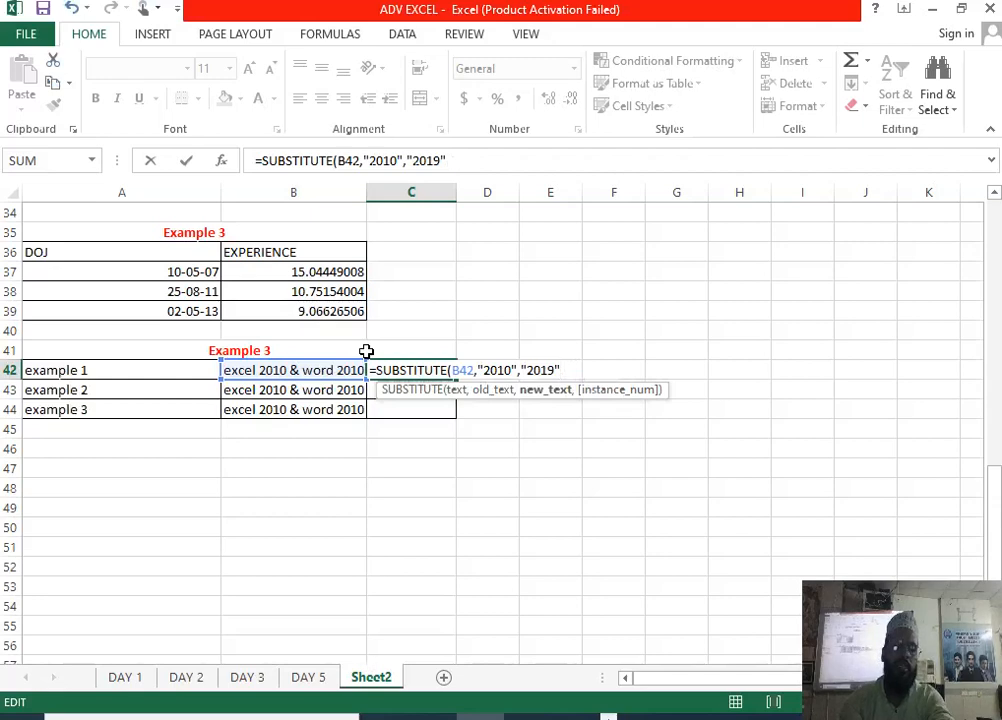
{"action": "key", "text": "Return"}
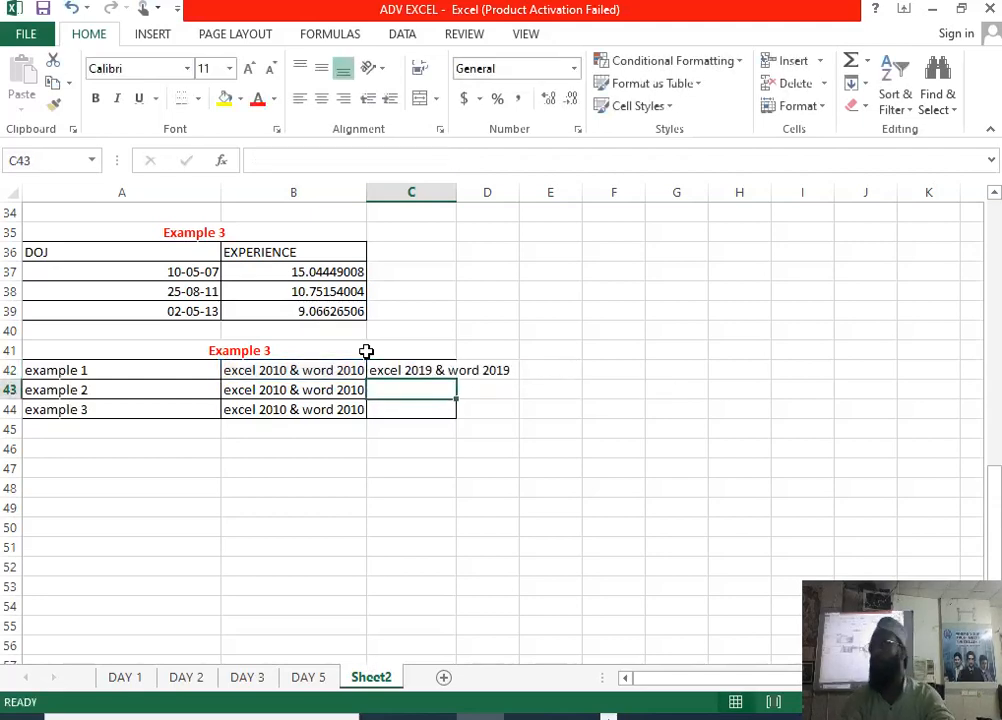
Add instance number 2 to the C42 SUBSTITUTE formula so only the second "2010" is replaced.
{"action": "key", "text": "Up"}
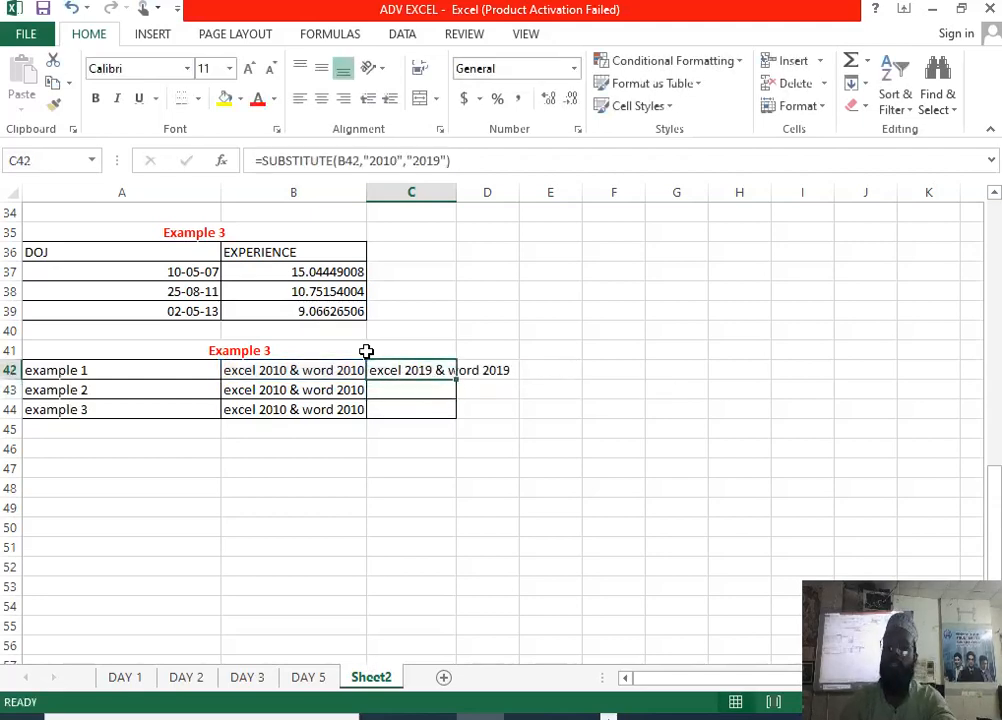
{"action": "key", "text": "F2"}
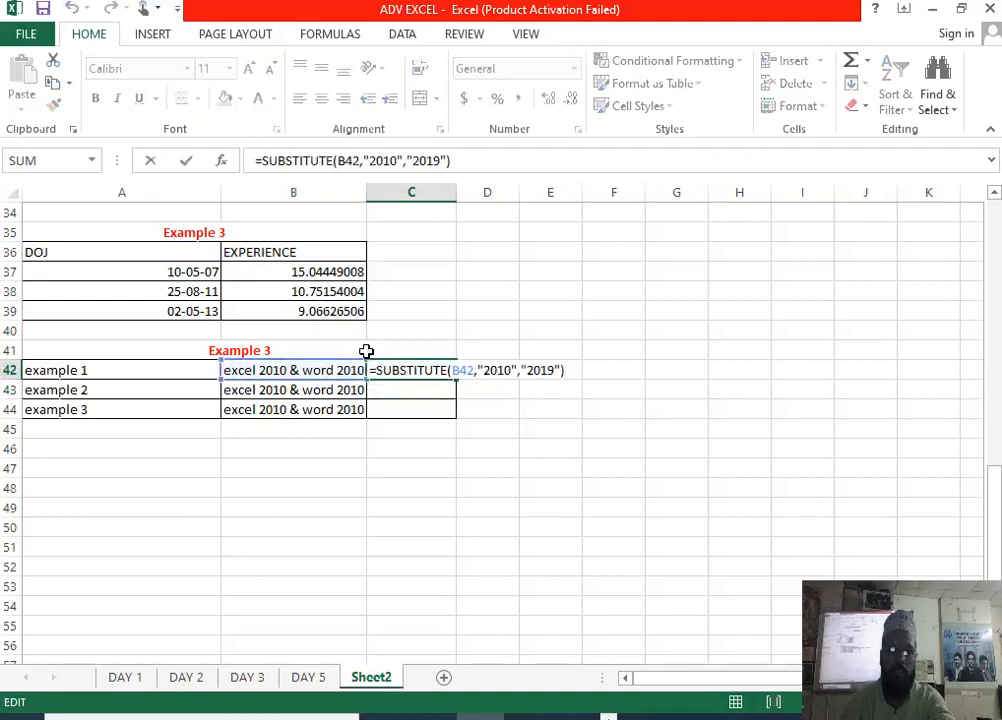
{"action": "type", "text": ",2"}
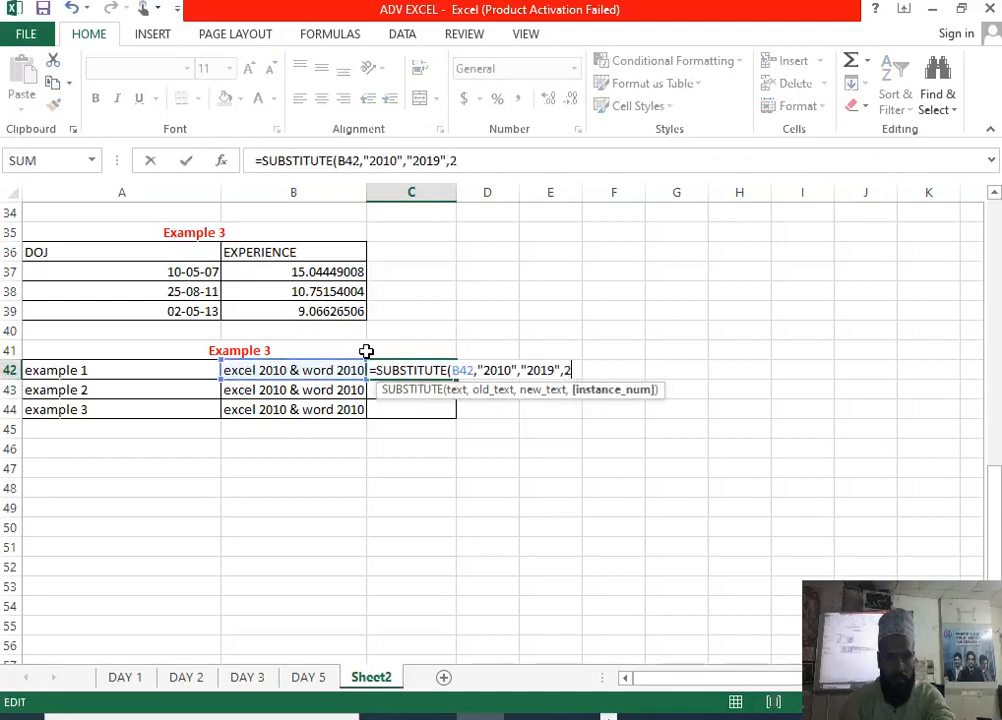
{"action": "key", "text": "Return"}
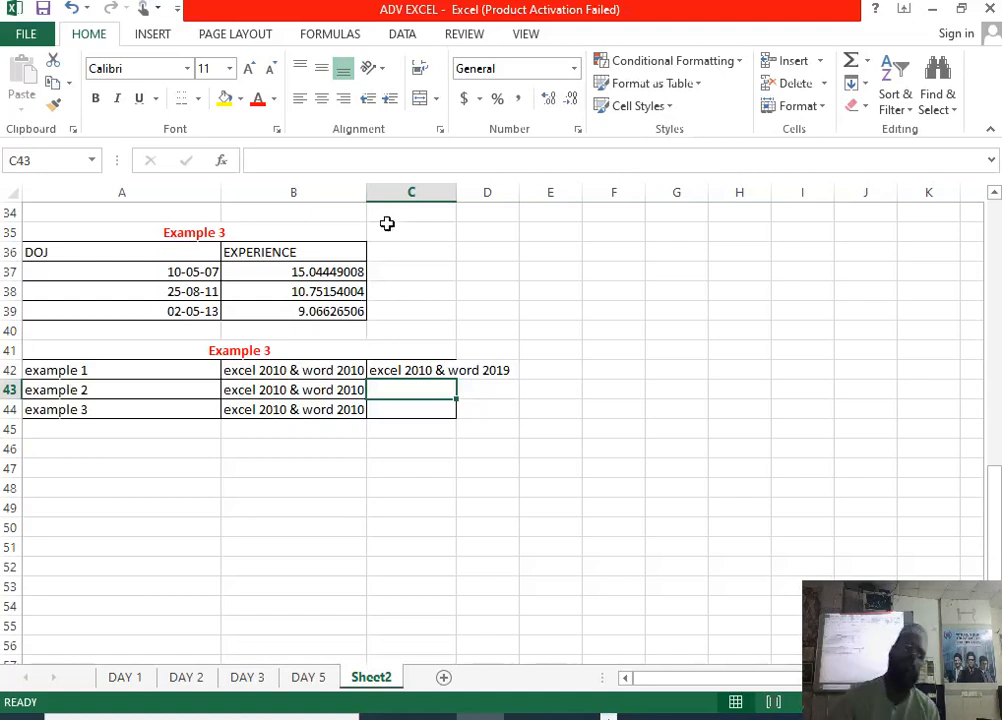
Fill the SUBSTITUTE formula in C42 down to C44.
{"action": "left_click", "coordinate": [397, 370]}
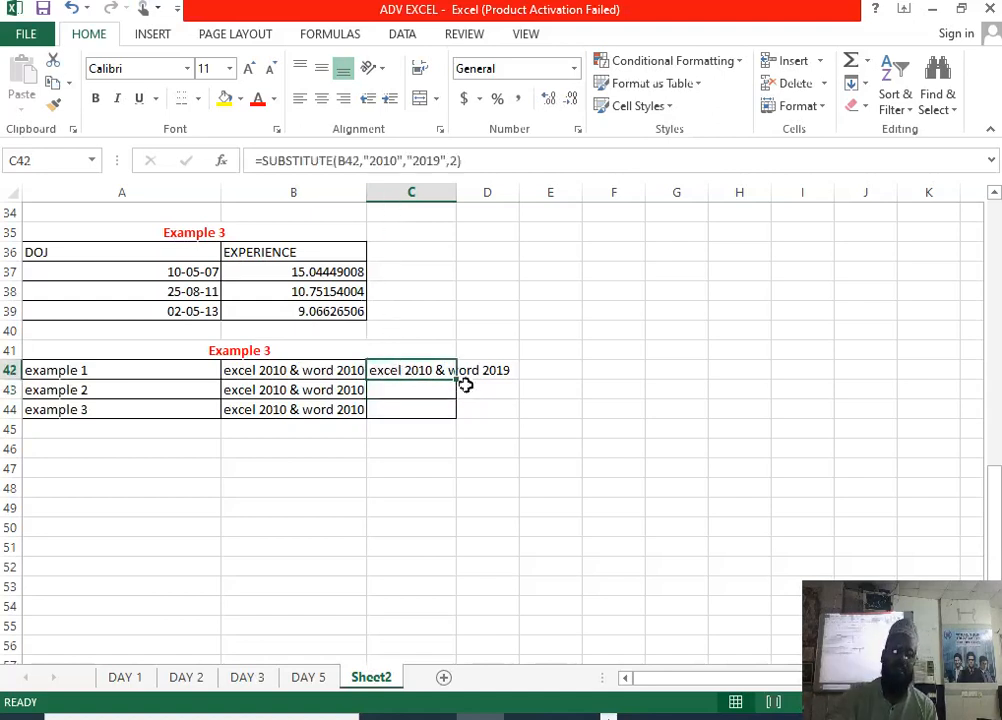
{"action": "left_click_drag", "start_coordinate": [457, 381], "coordinate": [462, 421]}
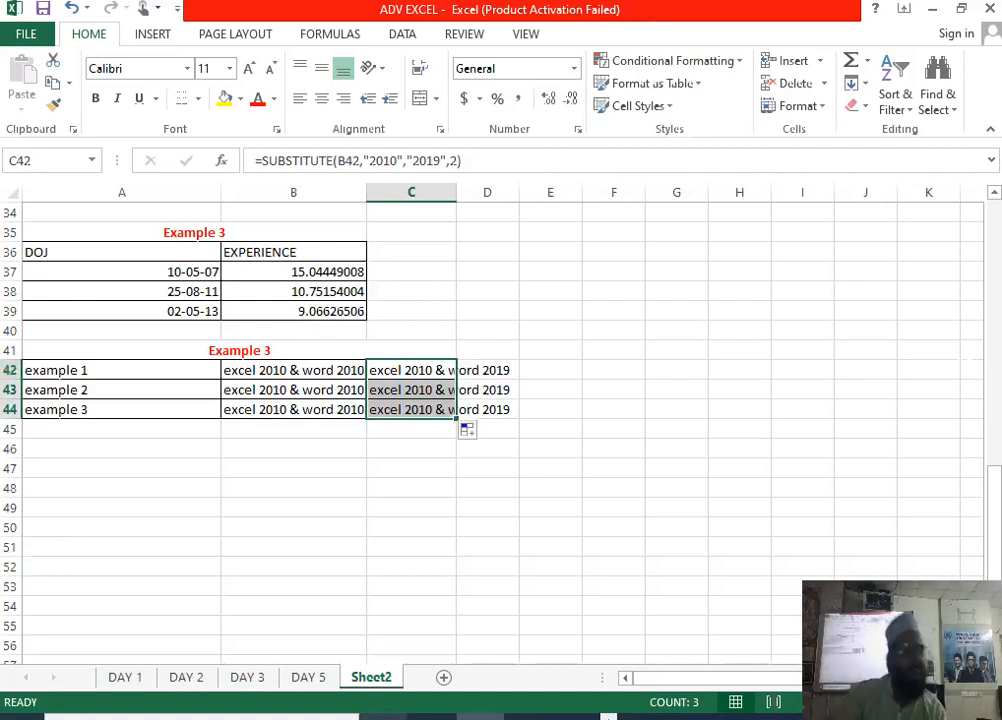
{"action": "key", "text": "alt+Tab"}
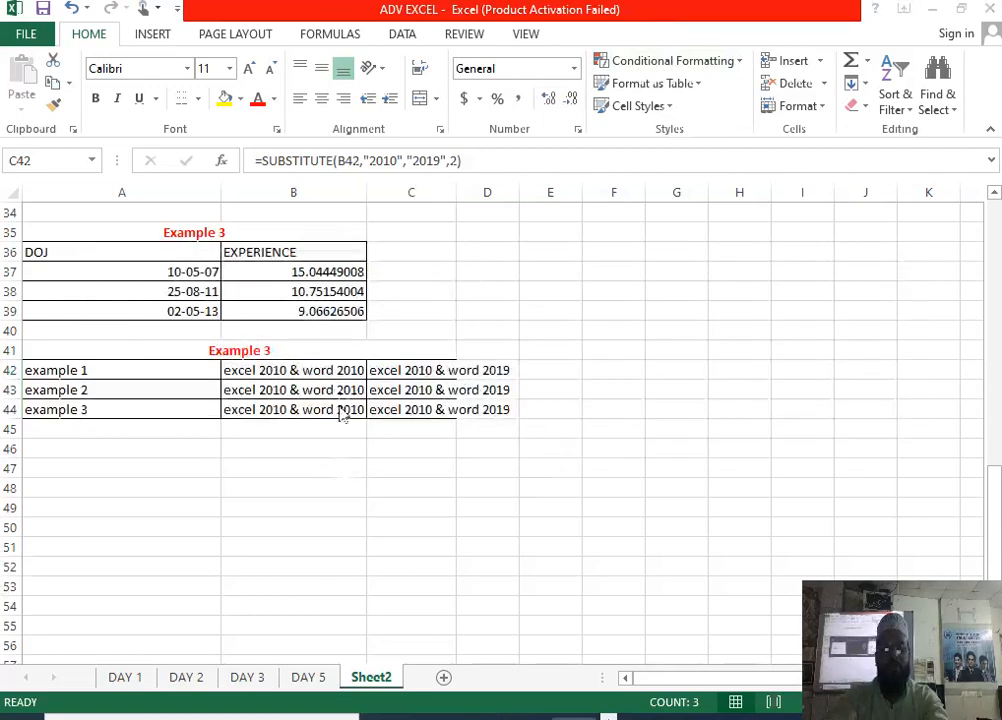